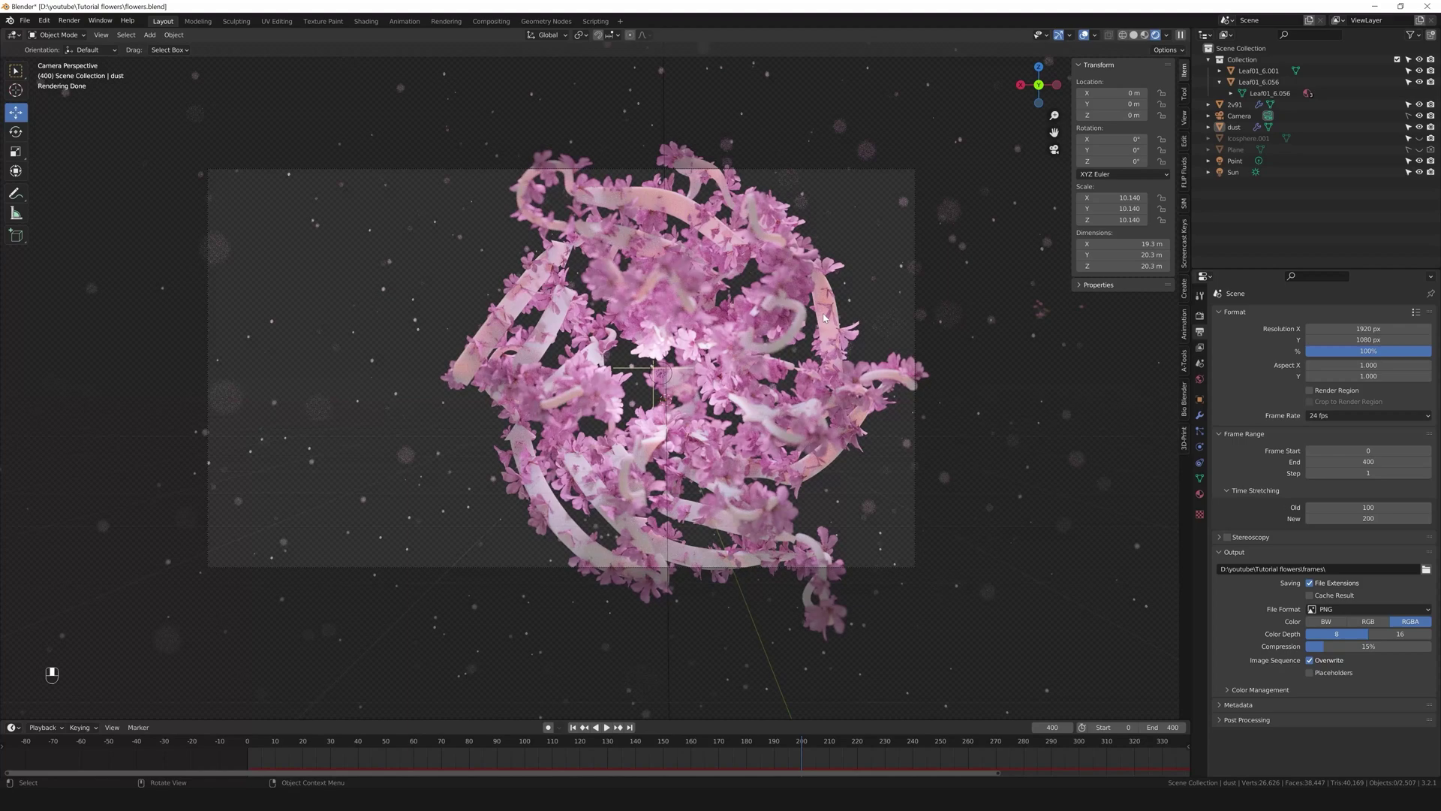
Hide the dust object in the viewport and remove the flowers particle system from the 2v91 protein model.
left_click(824, 318)
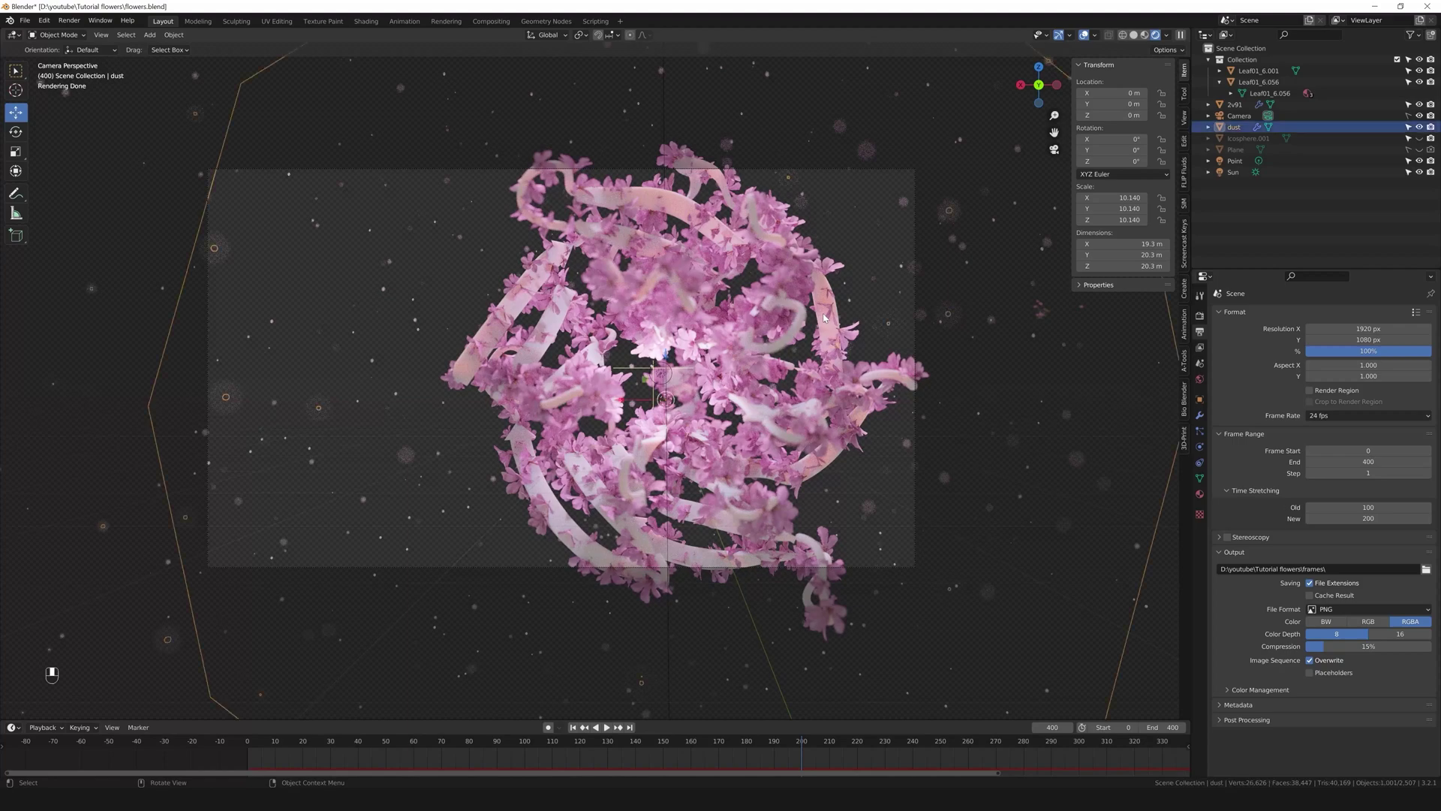
left_click(1420, 126)
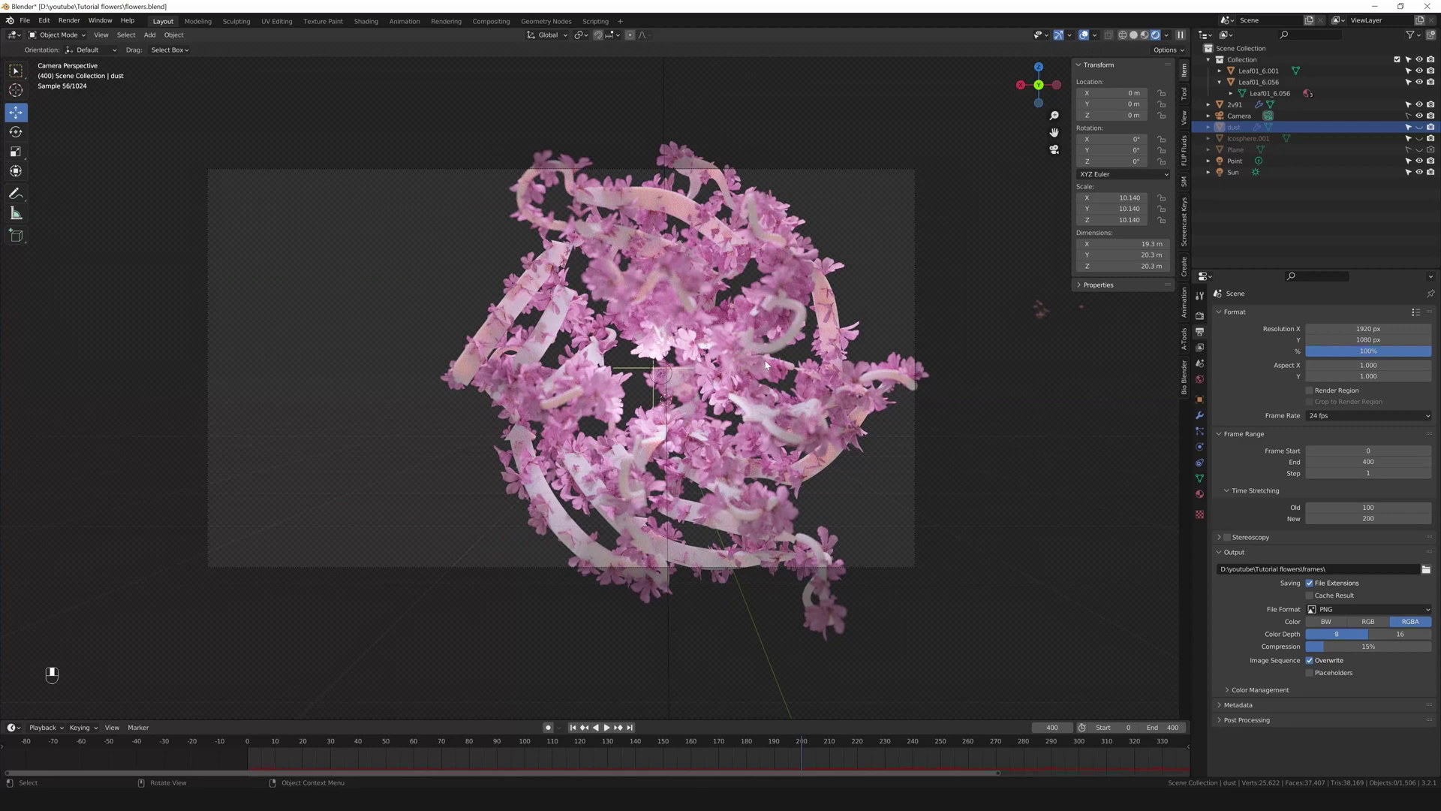
left_click(645, 320)
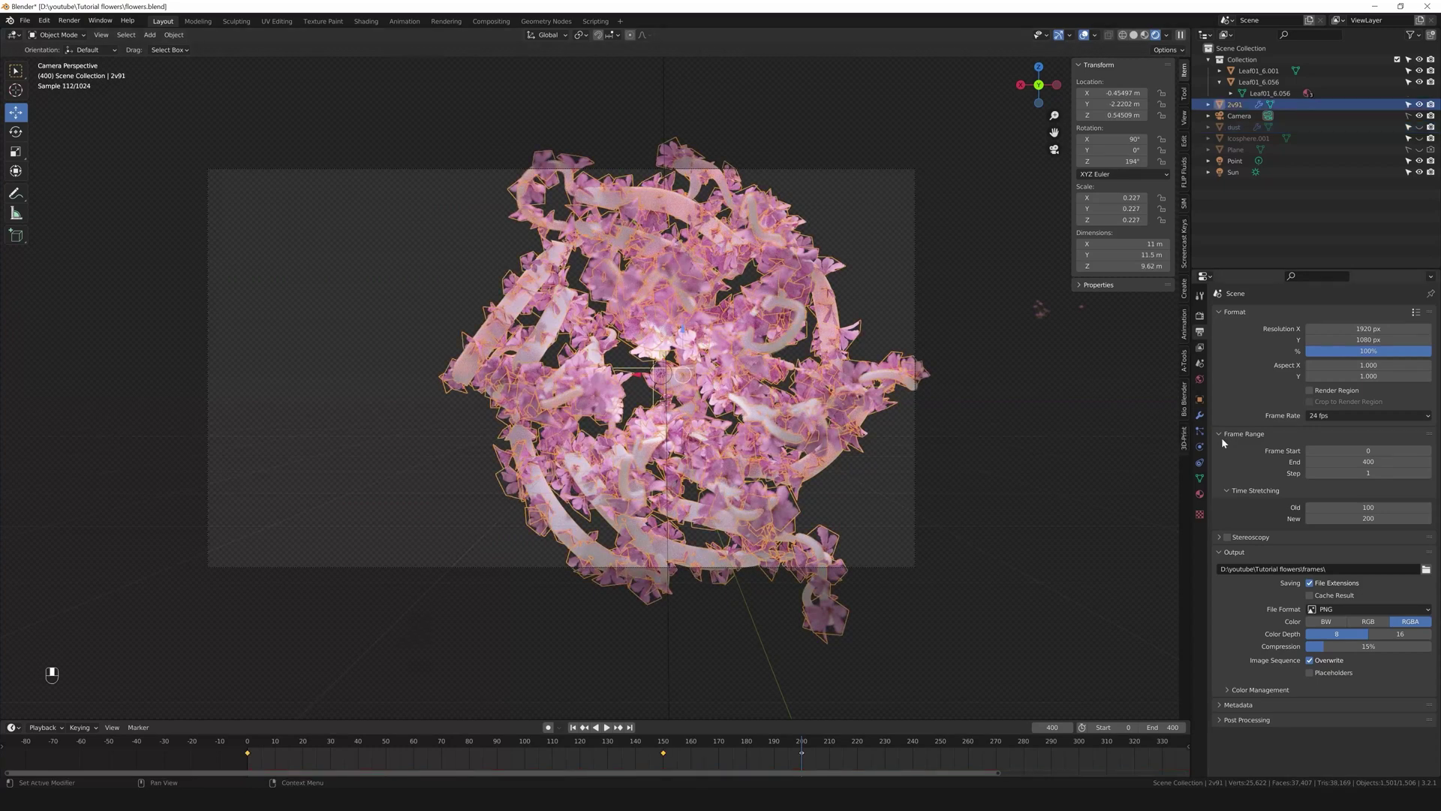
left_click(1200, 431)
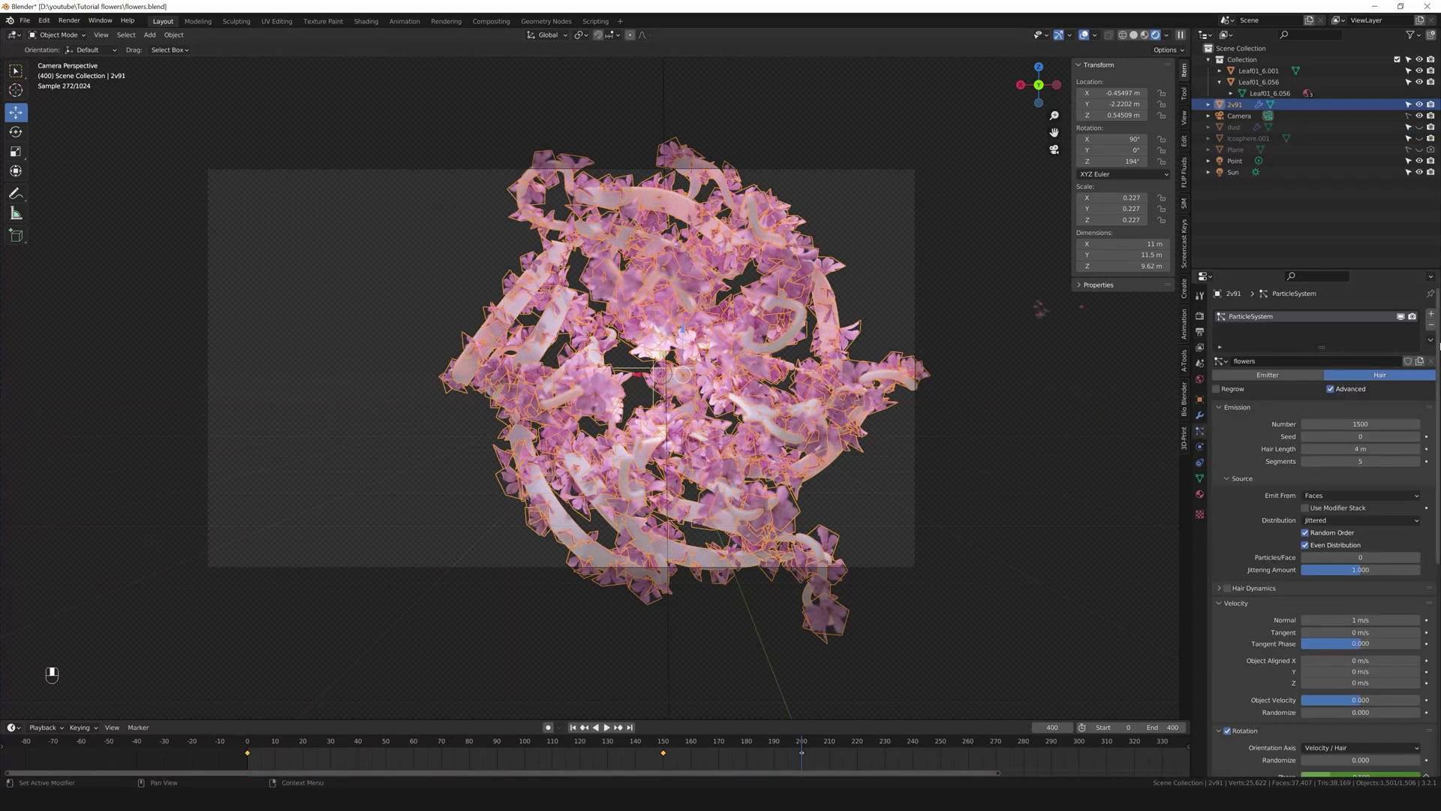
left_click(1432, 325)
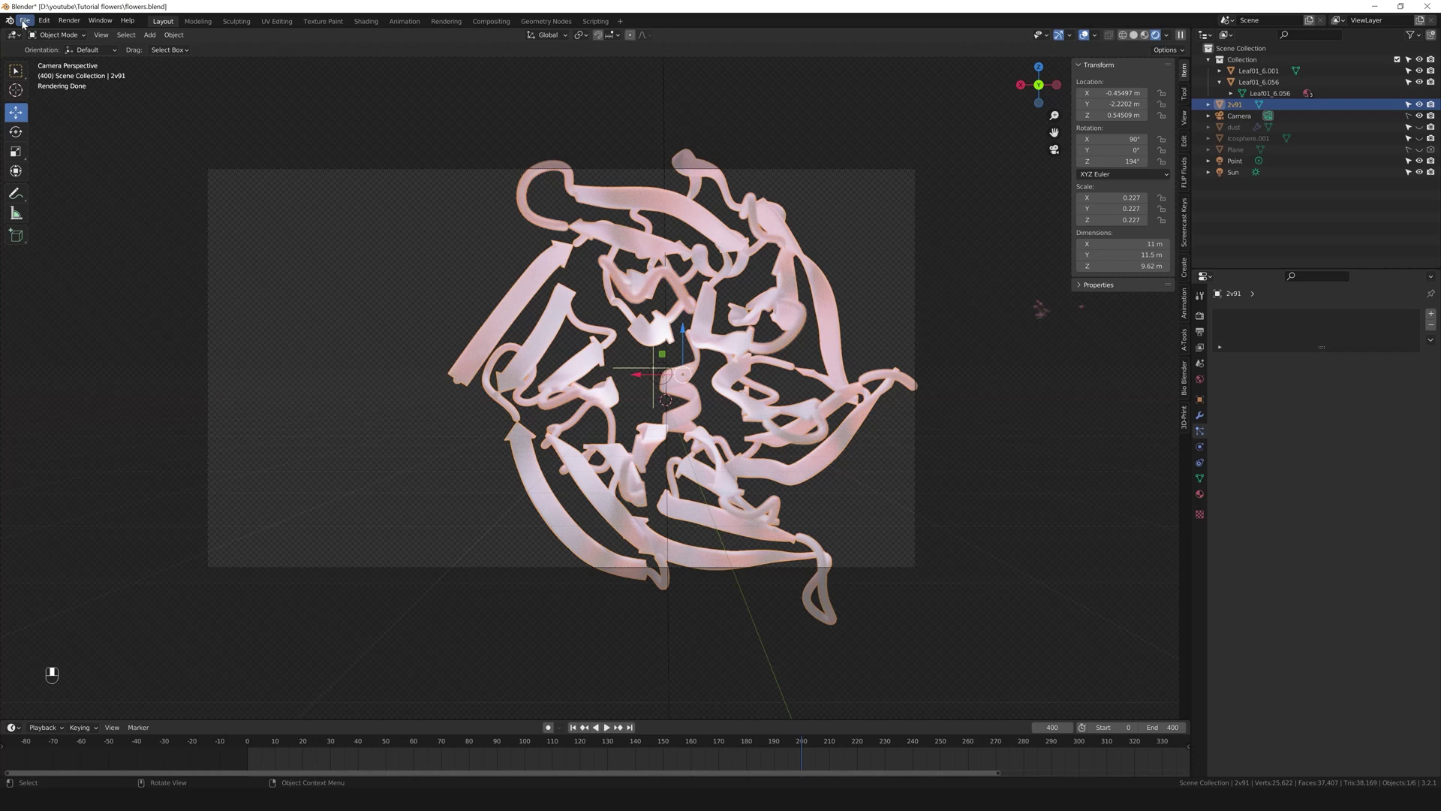
Append the Geometry Nodes node tree from cover_calb_share.blend in the Cover design folder.
left_click(24, 22)
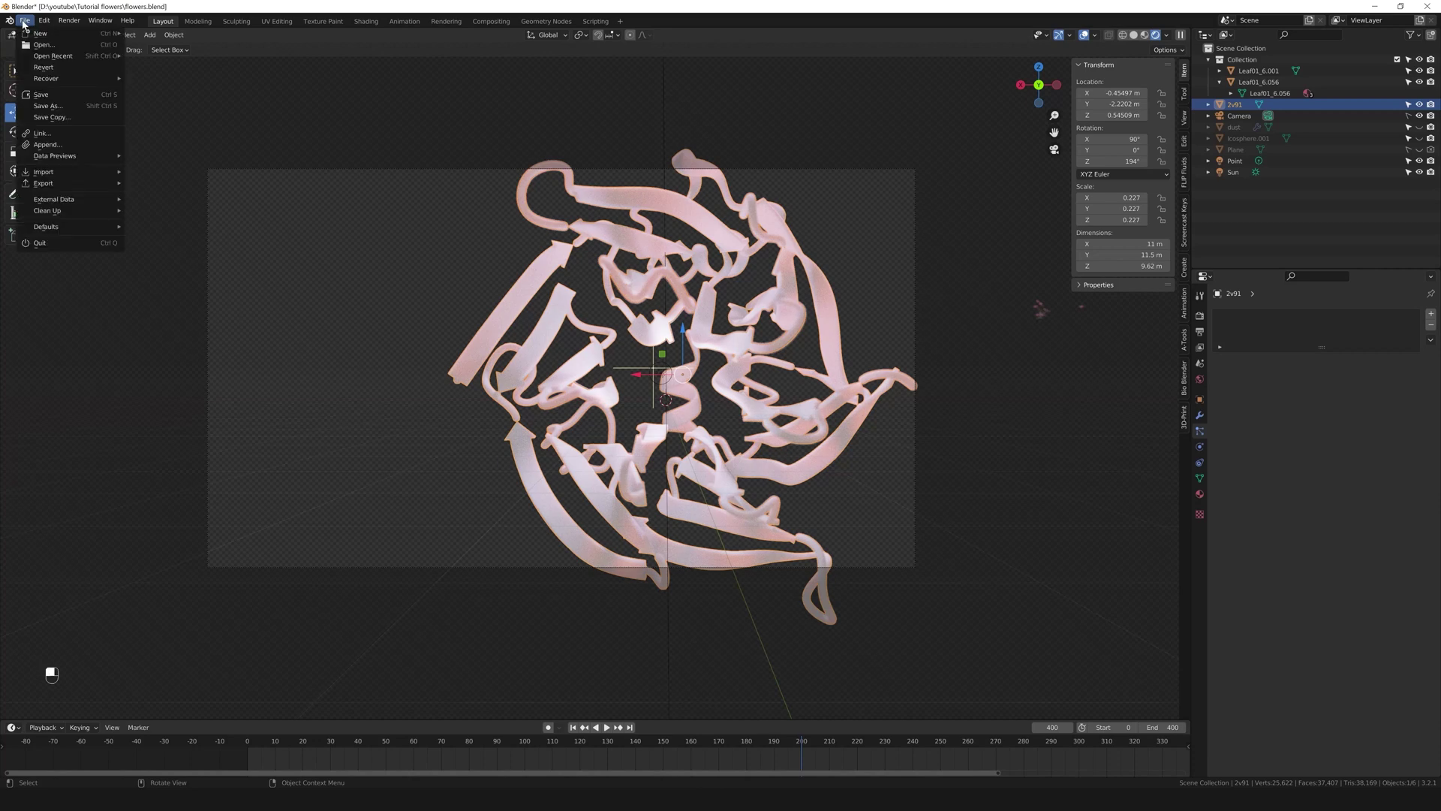
left_click(43, 148)
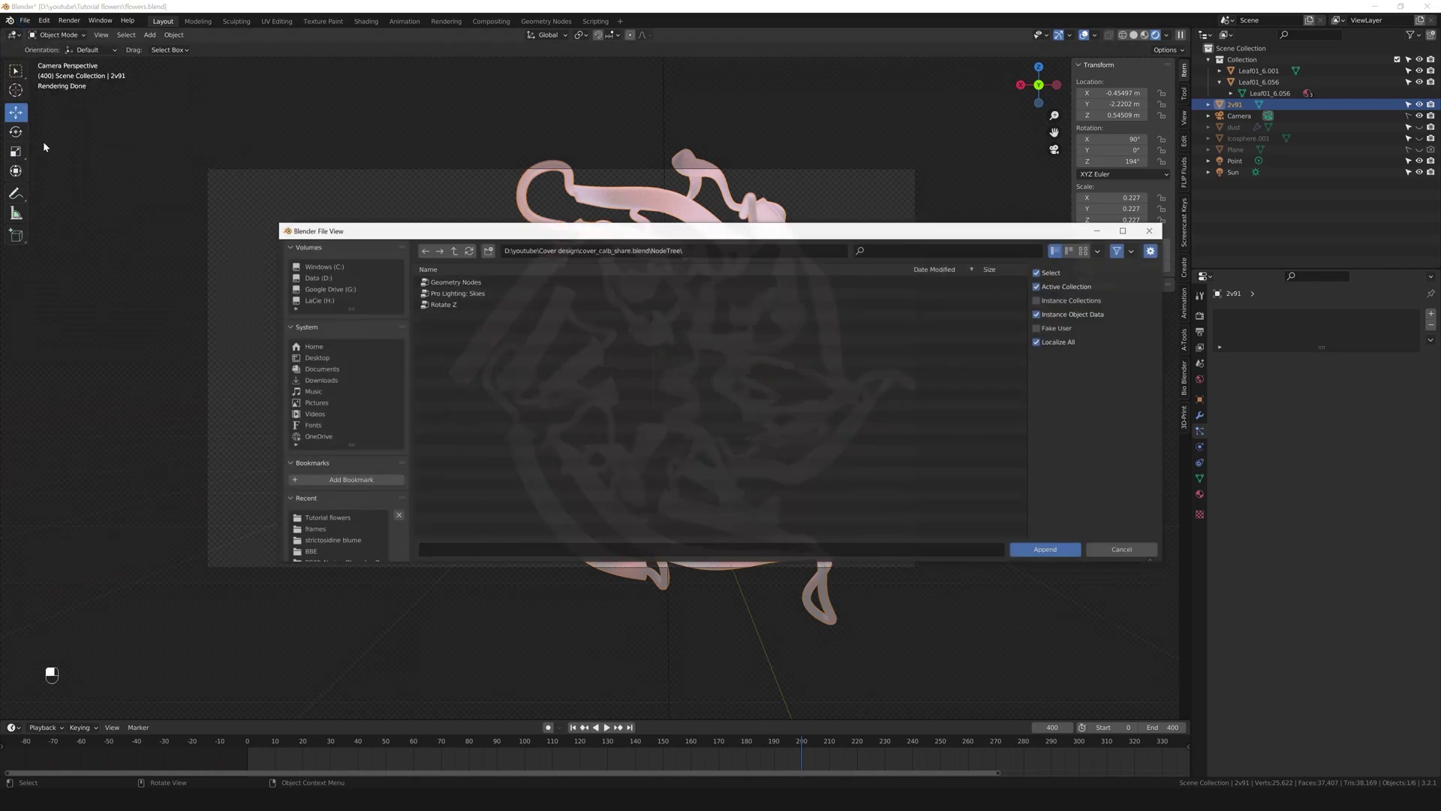
left_click(454, 251)
left_click(453, 251)
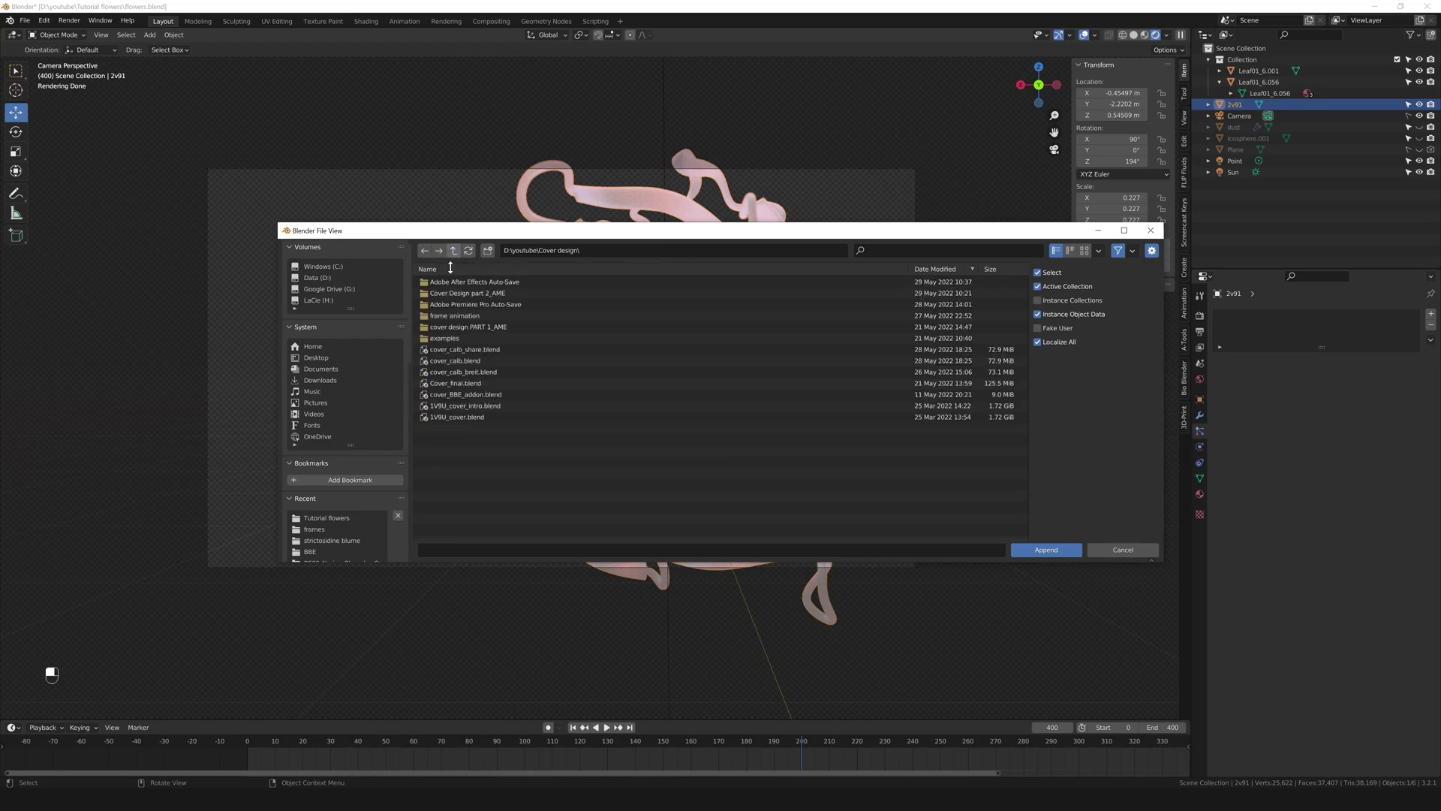
double_click(490, 351)
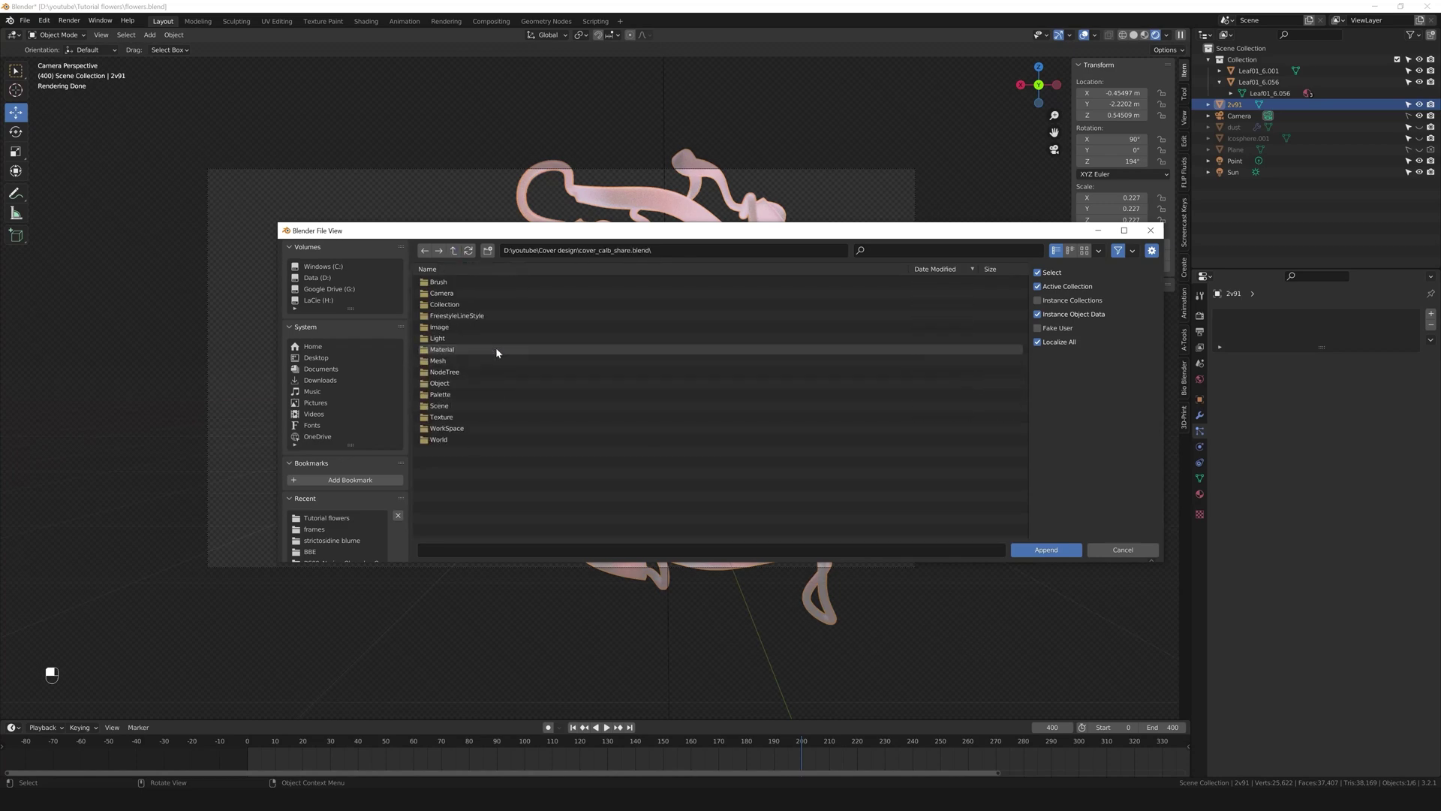
double_click(448, 372)
left_click(458, 283)
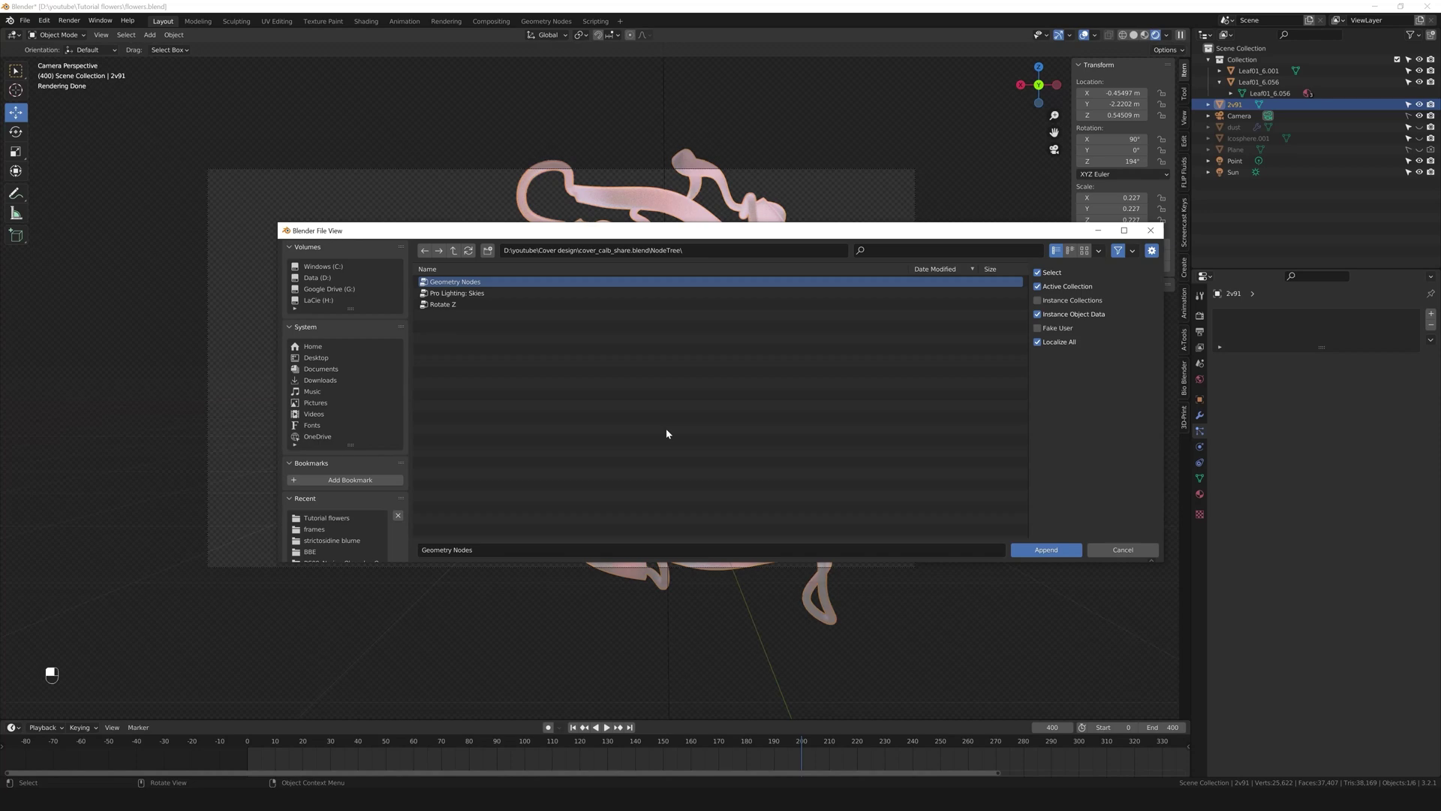
left_click(1060, 551)
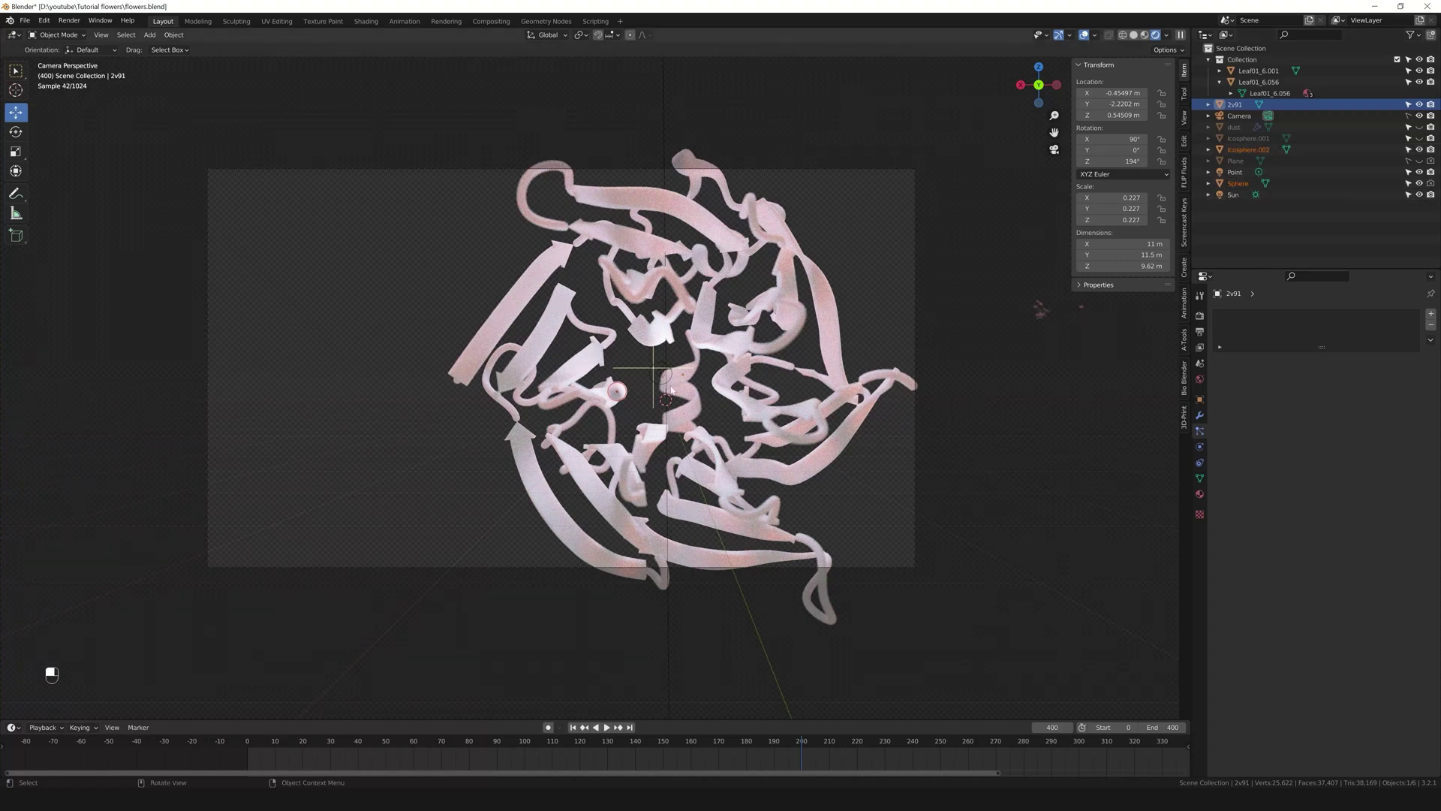
Check the appended Sphere and Icosphere.002 objects by selecting each one in turn.
left_click(392, 441)
left_click(627, 394)
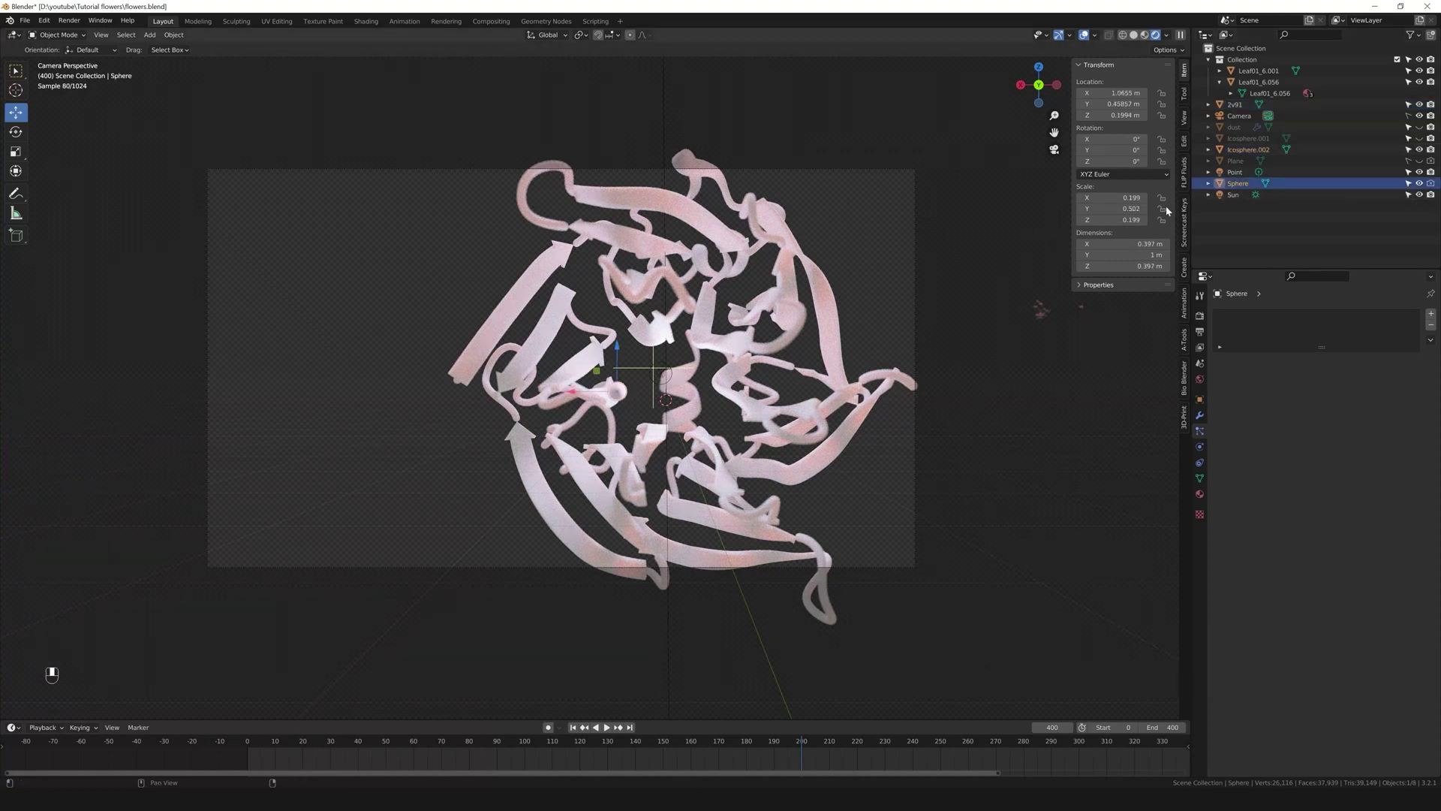
left_click(1252, 151)
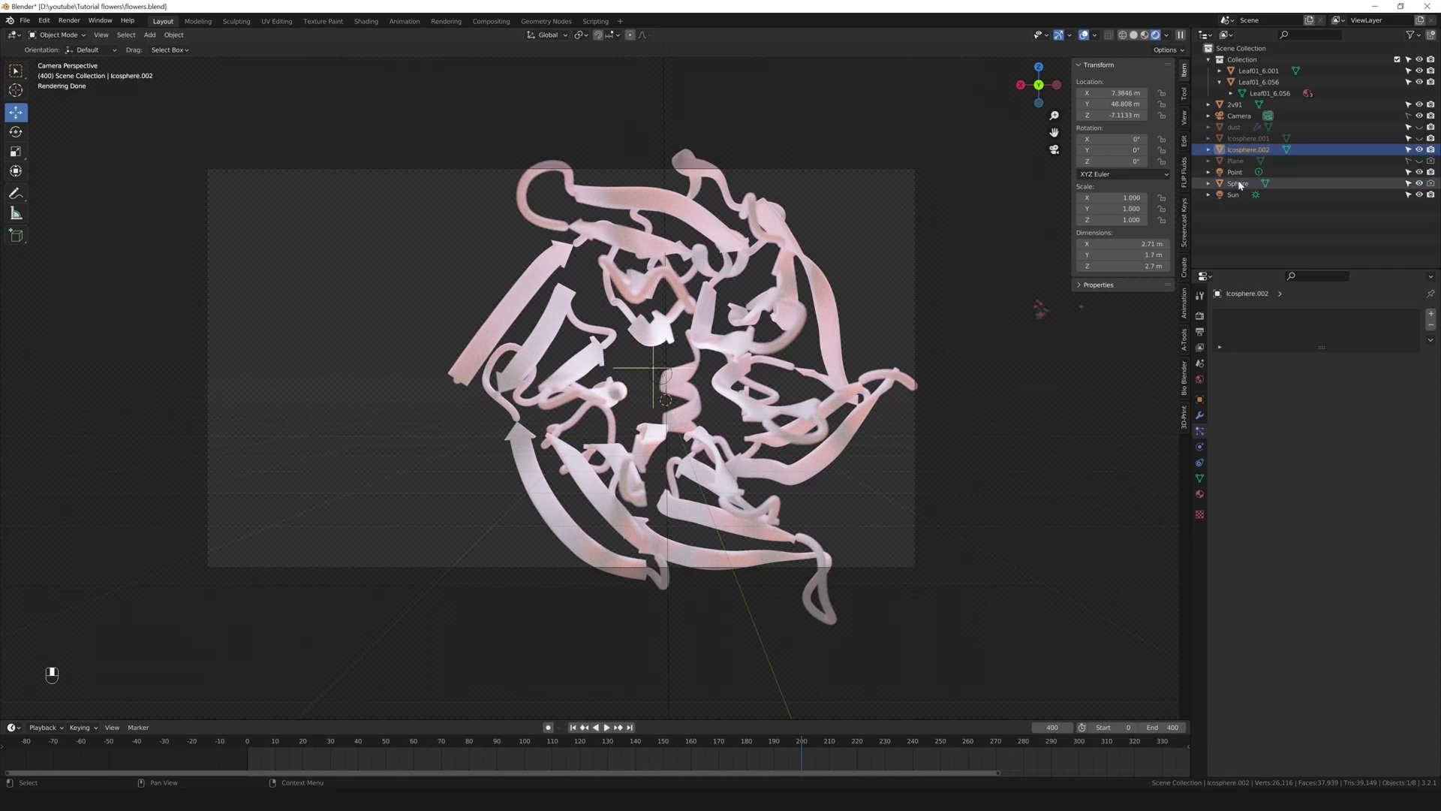
left_click(1240, 185)
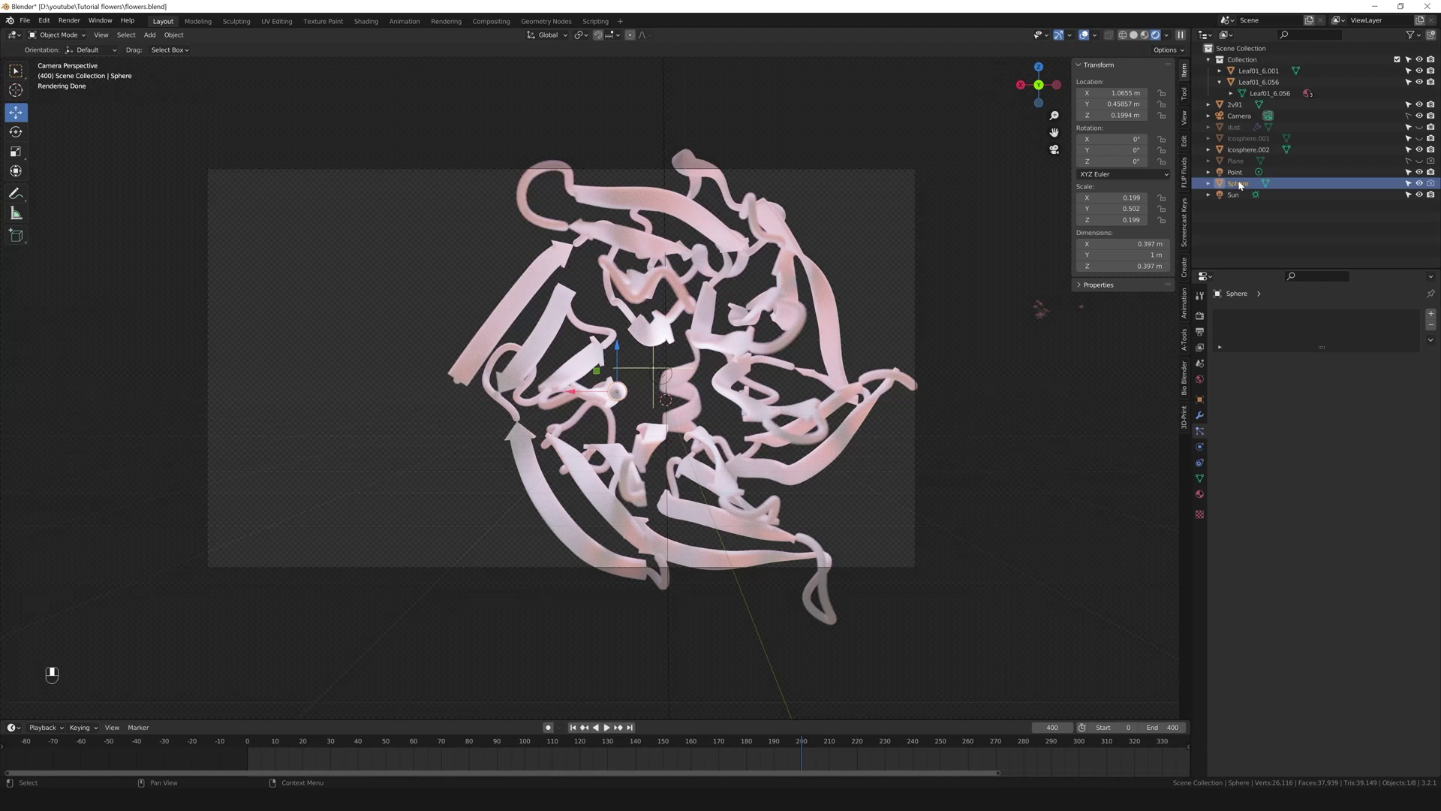
left_click(1242, 152)
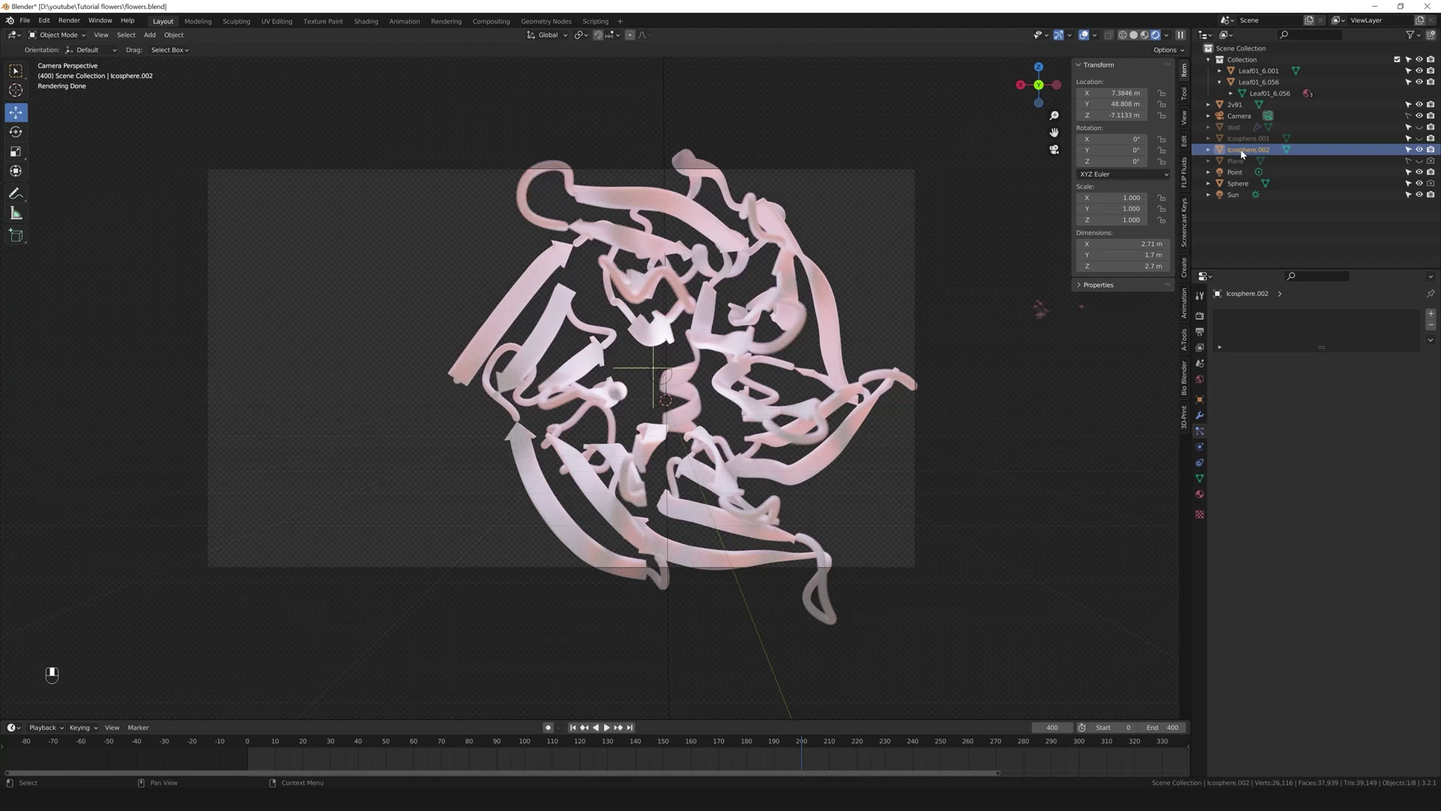
left_click(1239, 184)
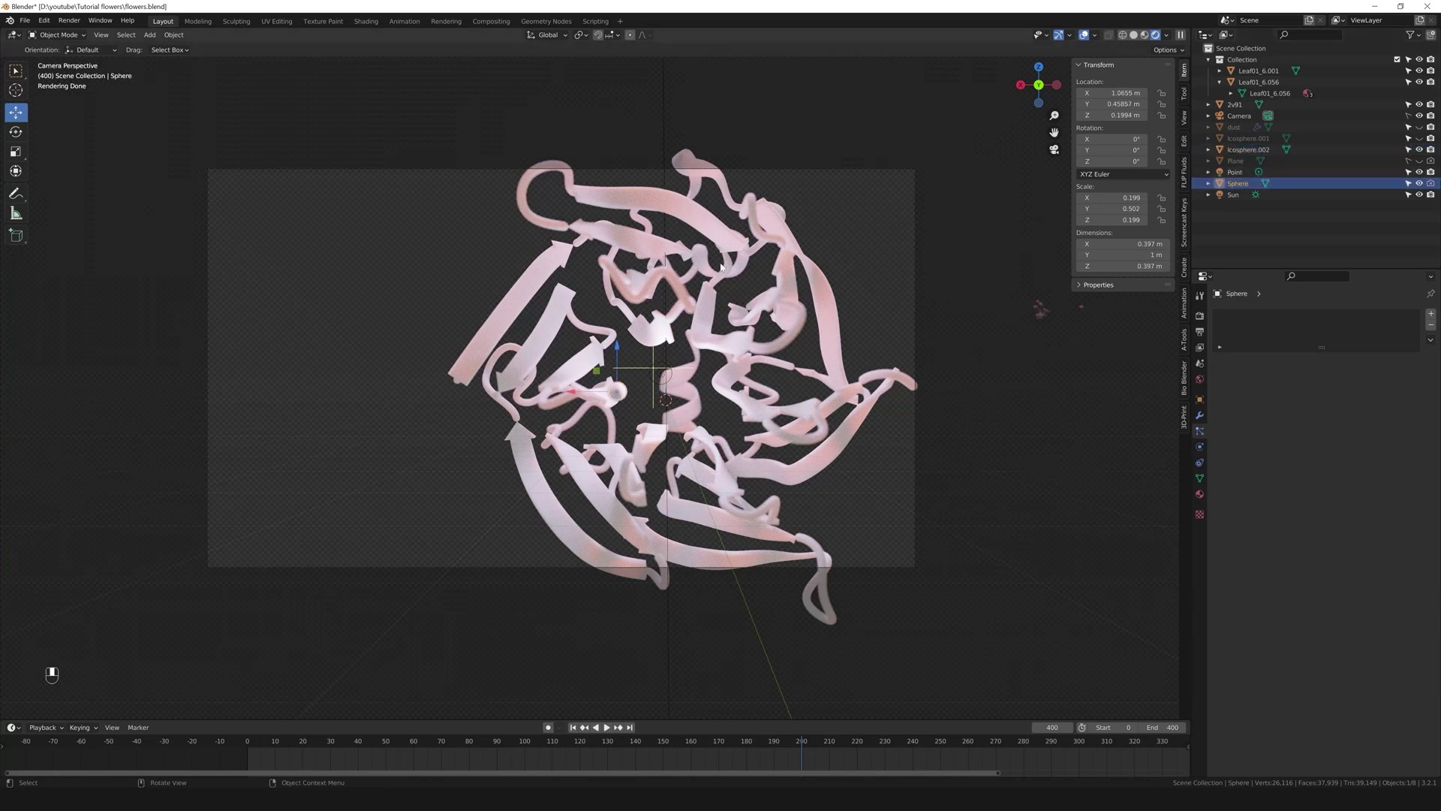
Add a geometry nodes modifier to the 2v91 protein model and assign the appended Geometry Nodes tree to it.
left_click(648, 253)
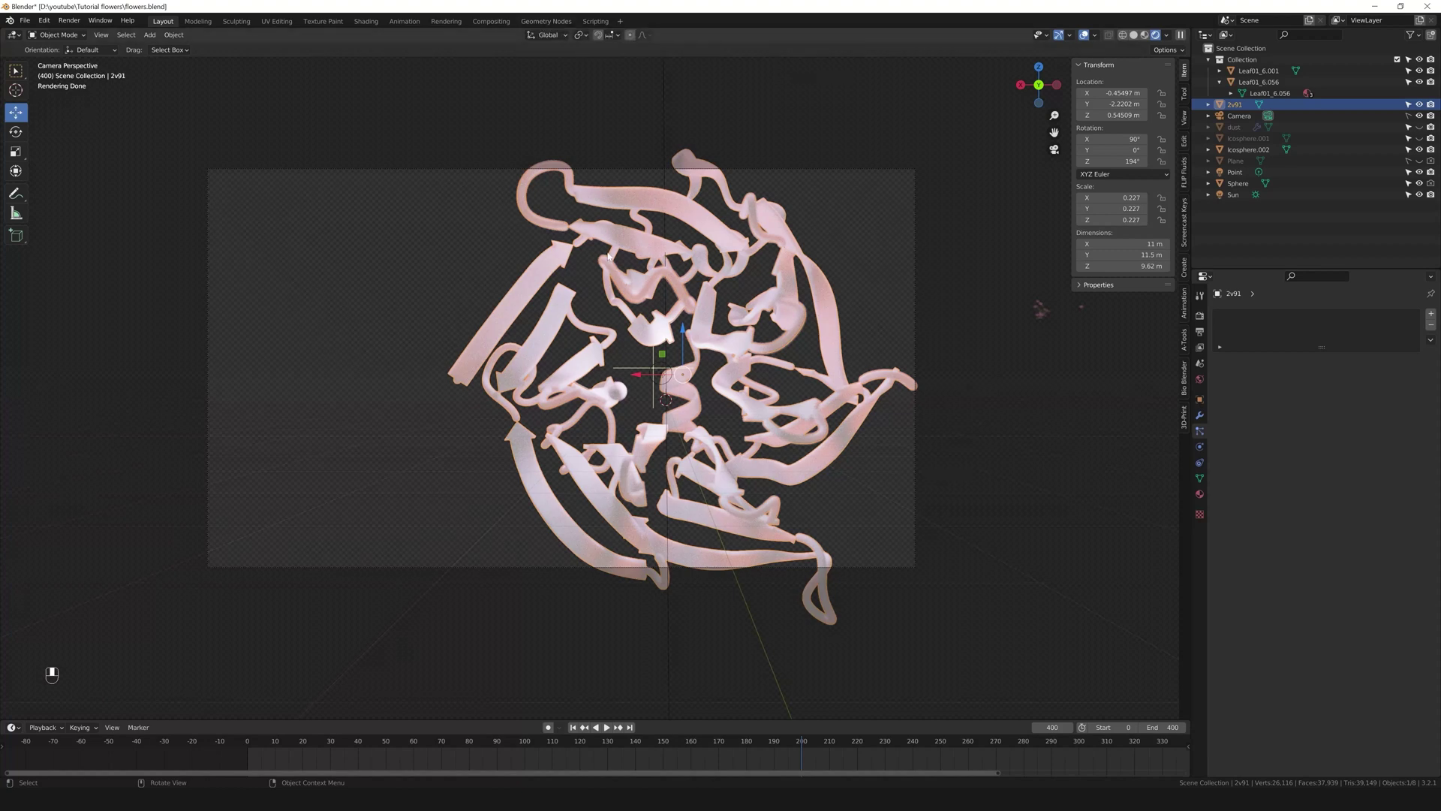
left_click(547, 22)
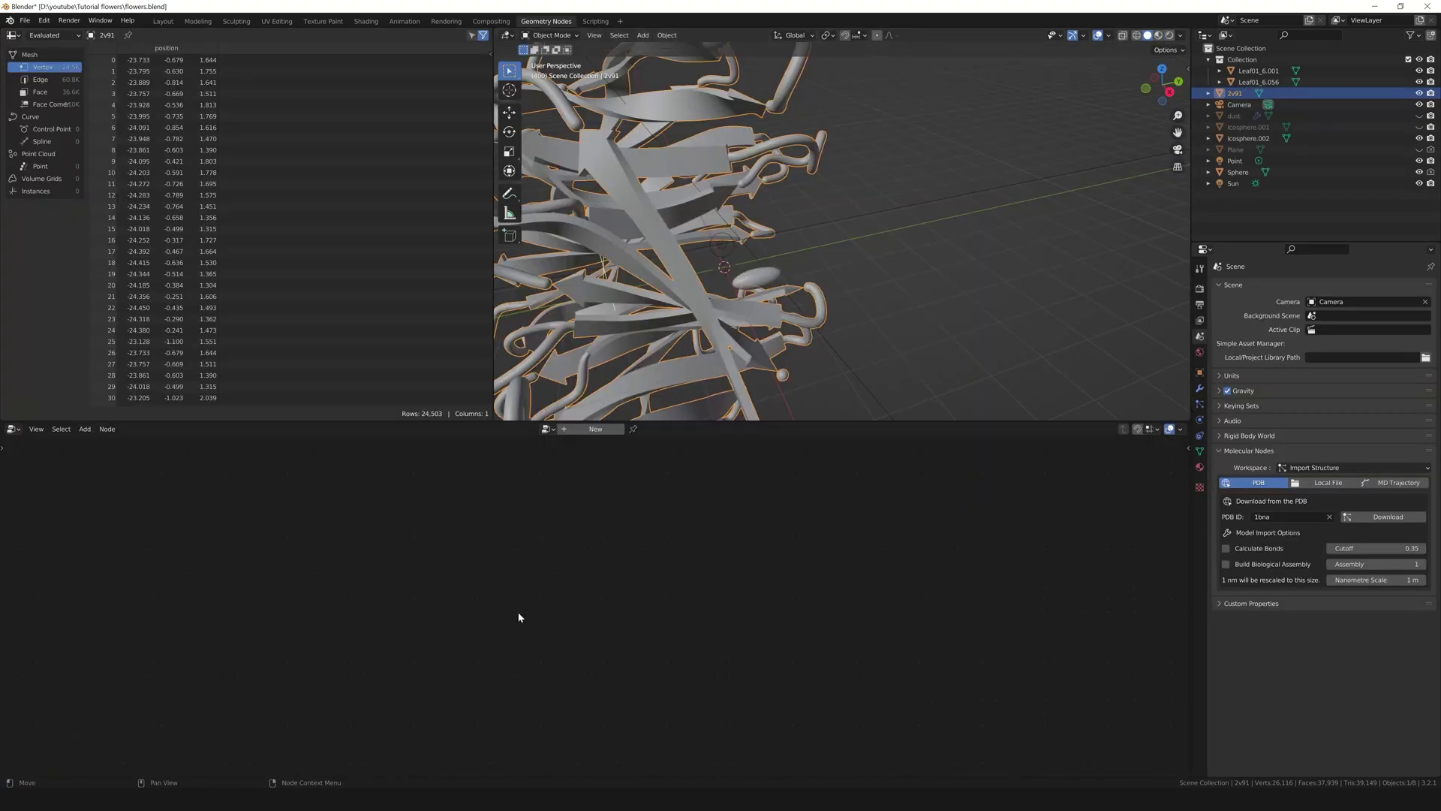
left_click(593, 429)
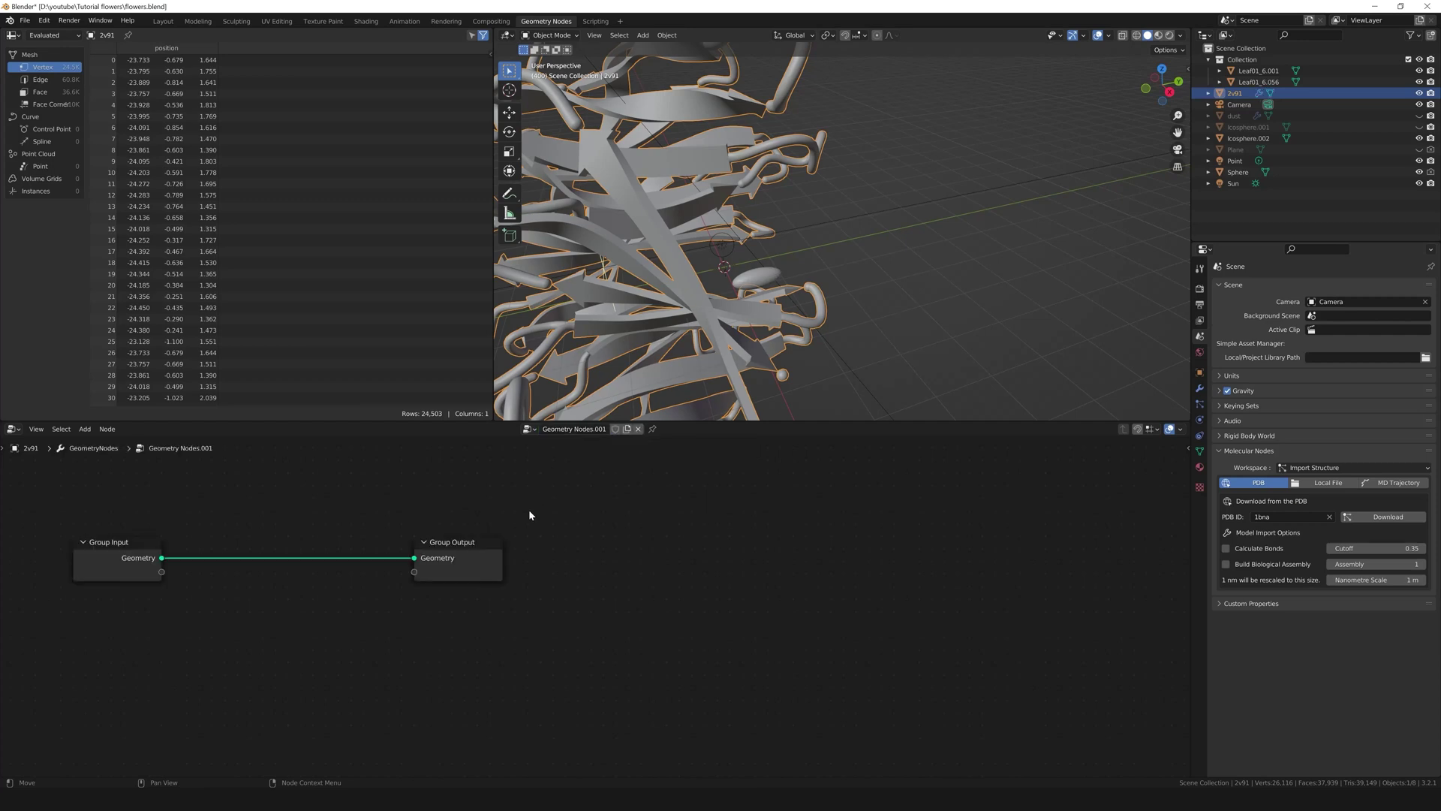
left_click(529, 429)
key("Up")
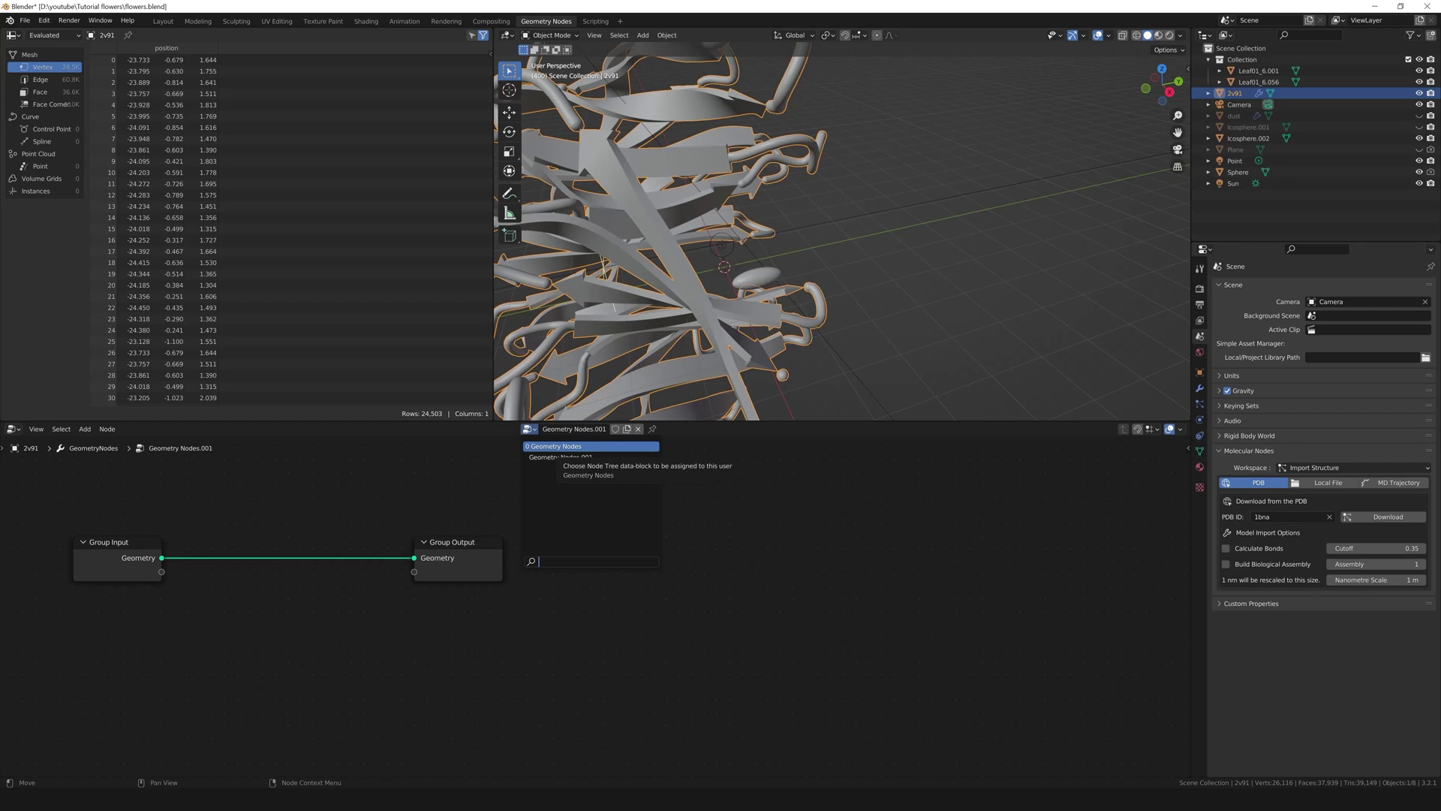
left_click(570, 446)
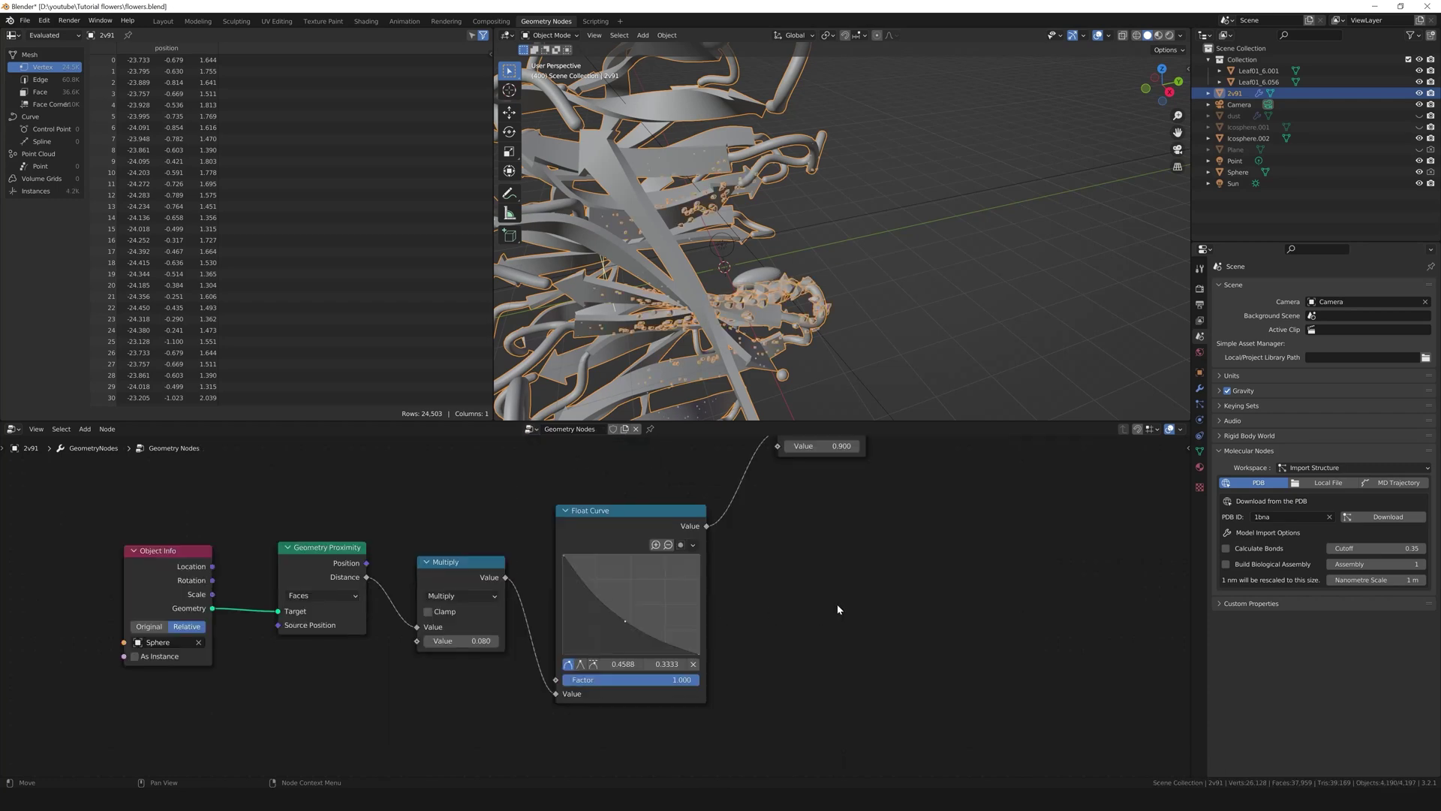
Set the 3D viewport to rendered shading and select the 2v91 protein model.
scroll(836, 604, "down", 2)
scroll(785, 623, "down", 5)
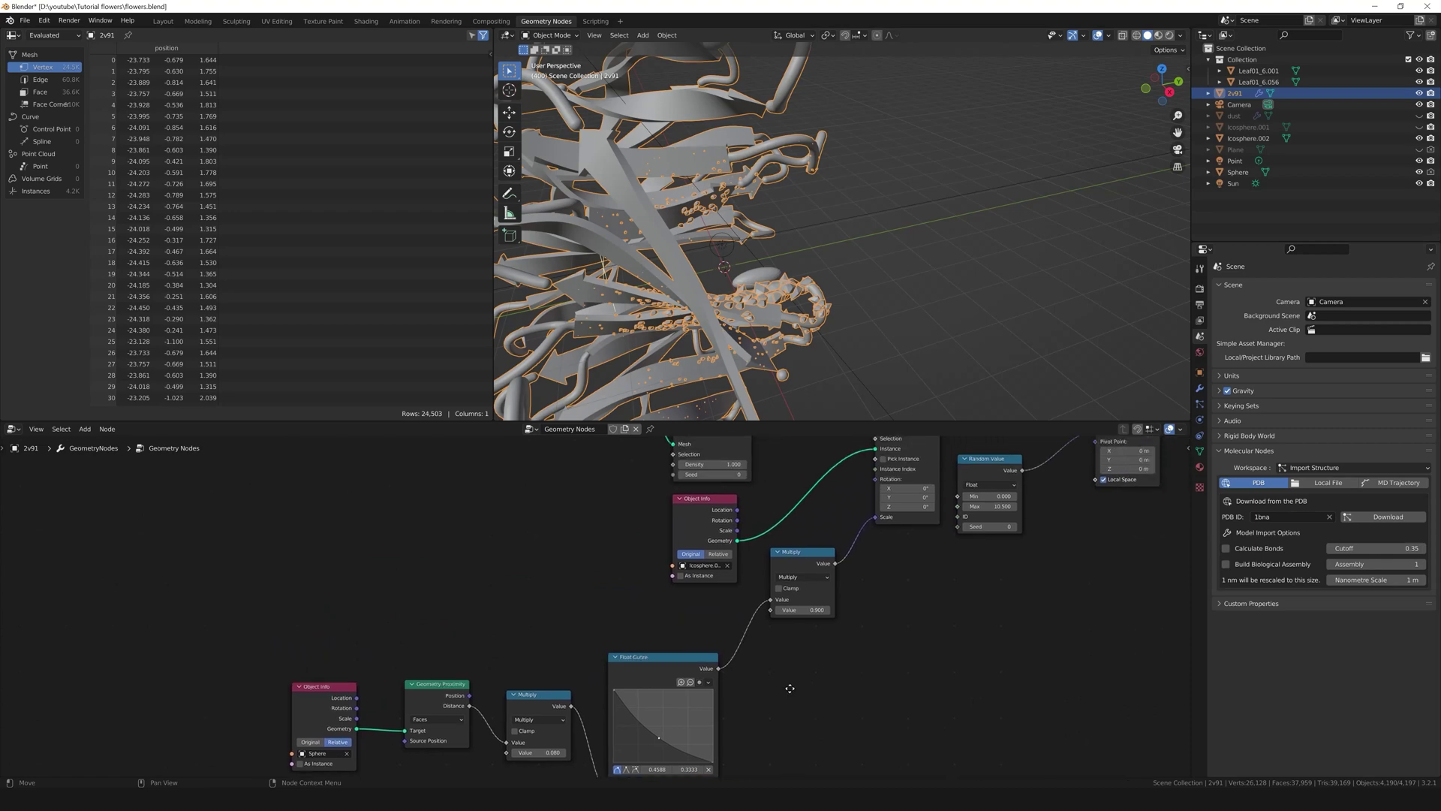
middle_click_drag(784, 651, 764, 656)
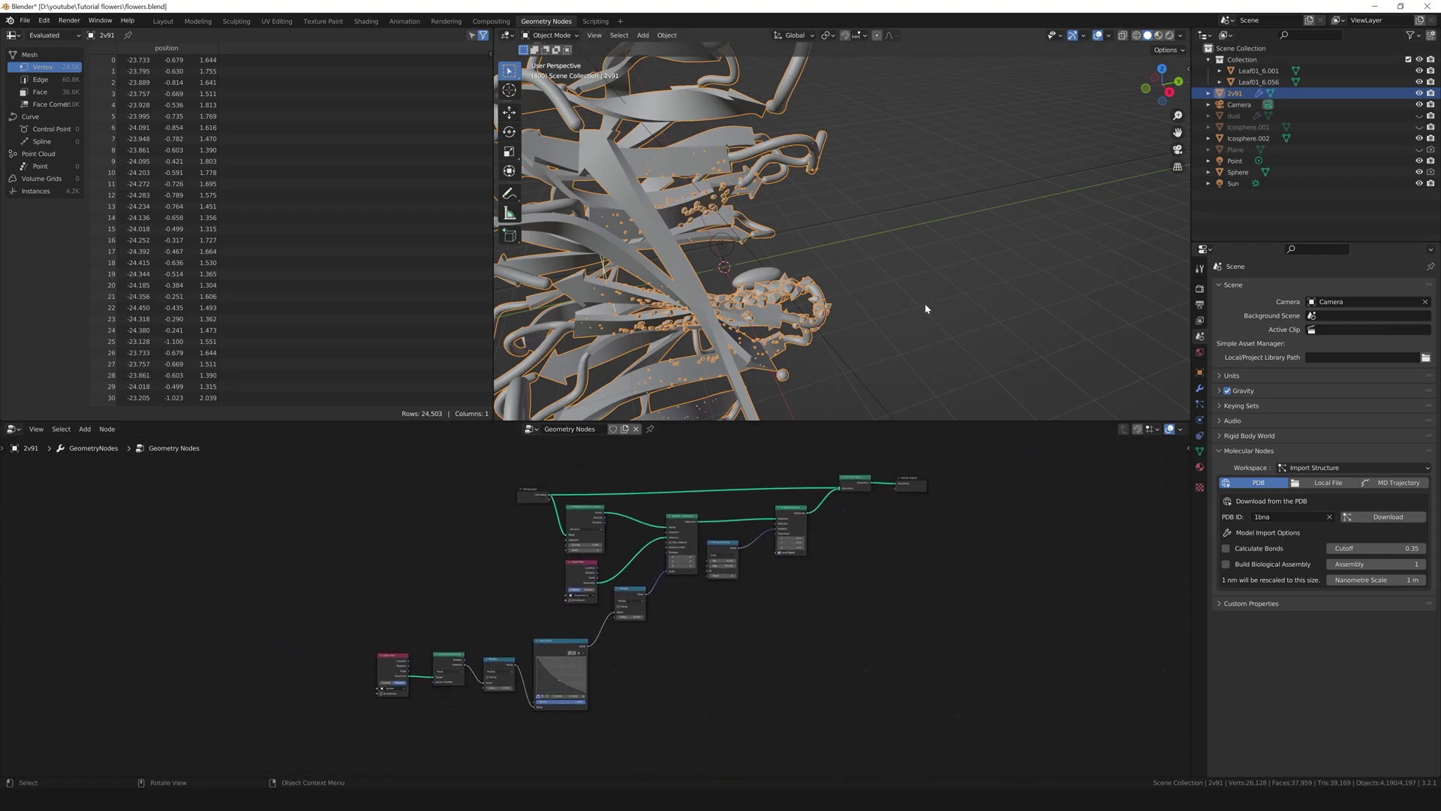
middle_click_drag(925, 314, 789, 255)
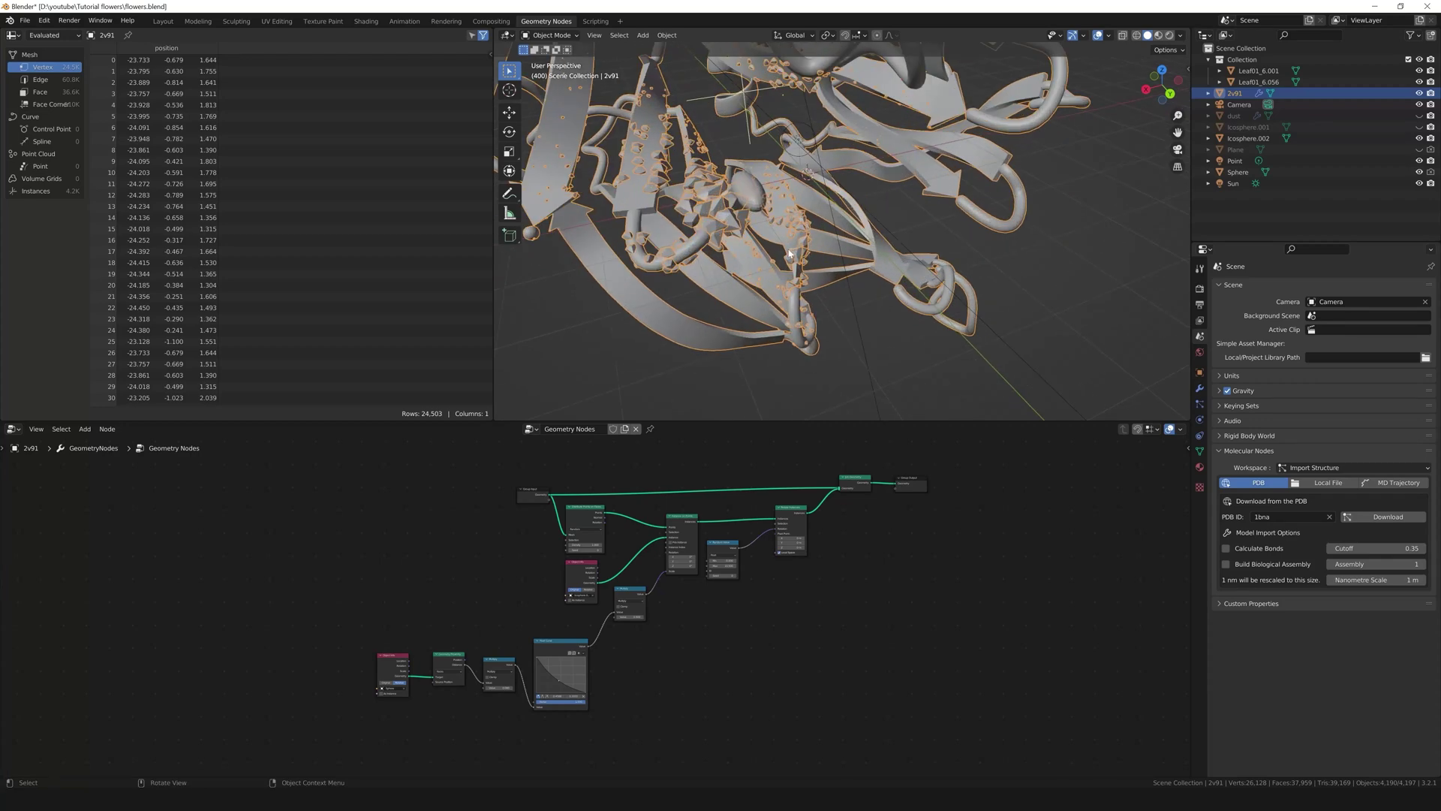
key("z")
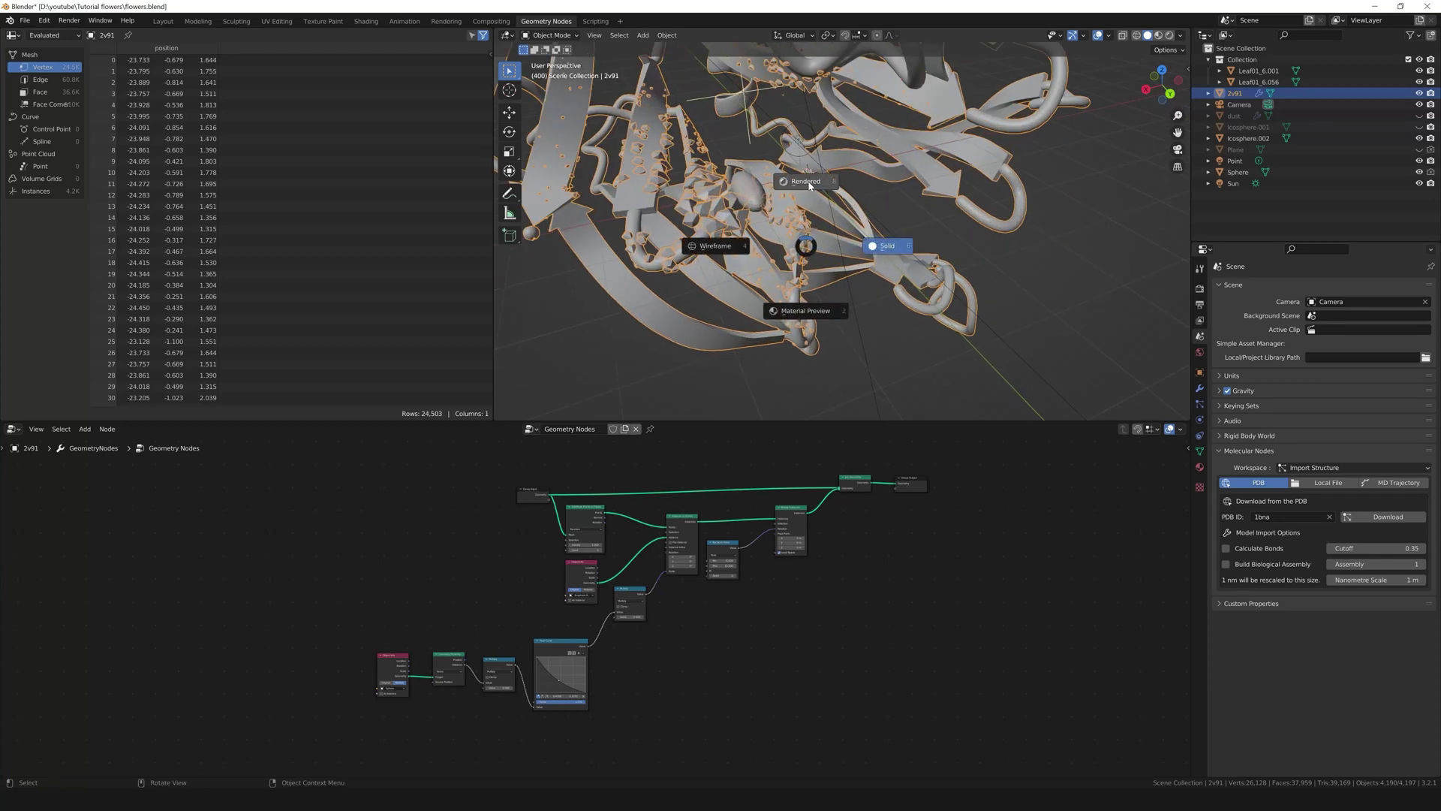
left_click(805, 182)
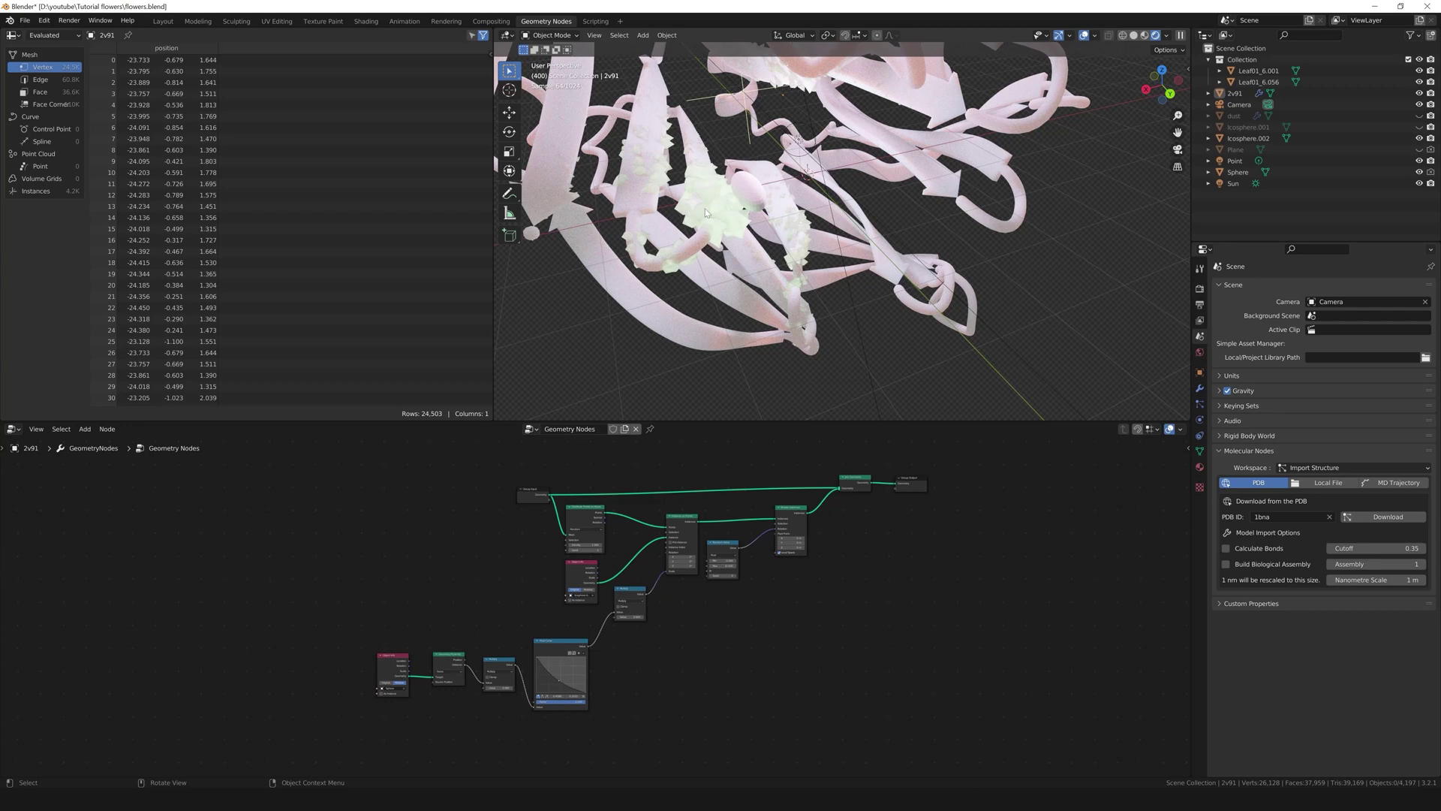
left_click(706, 213)
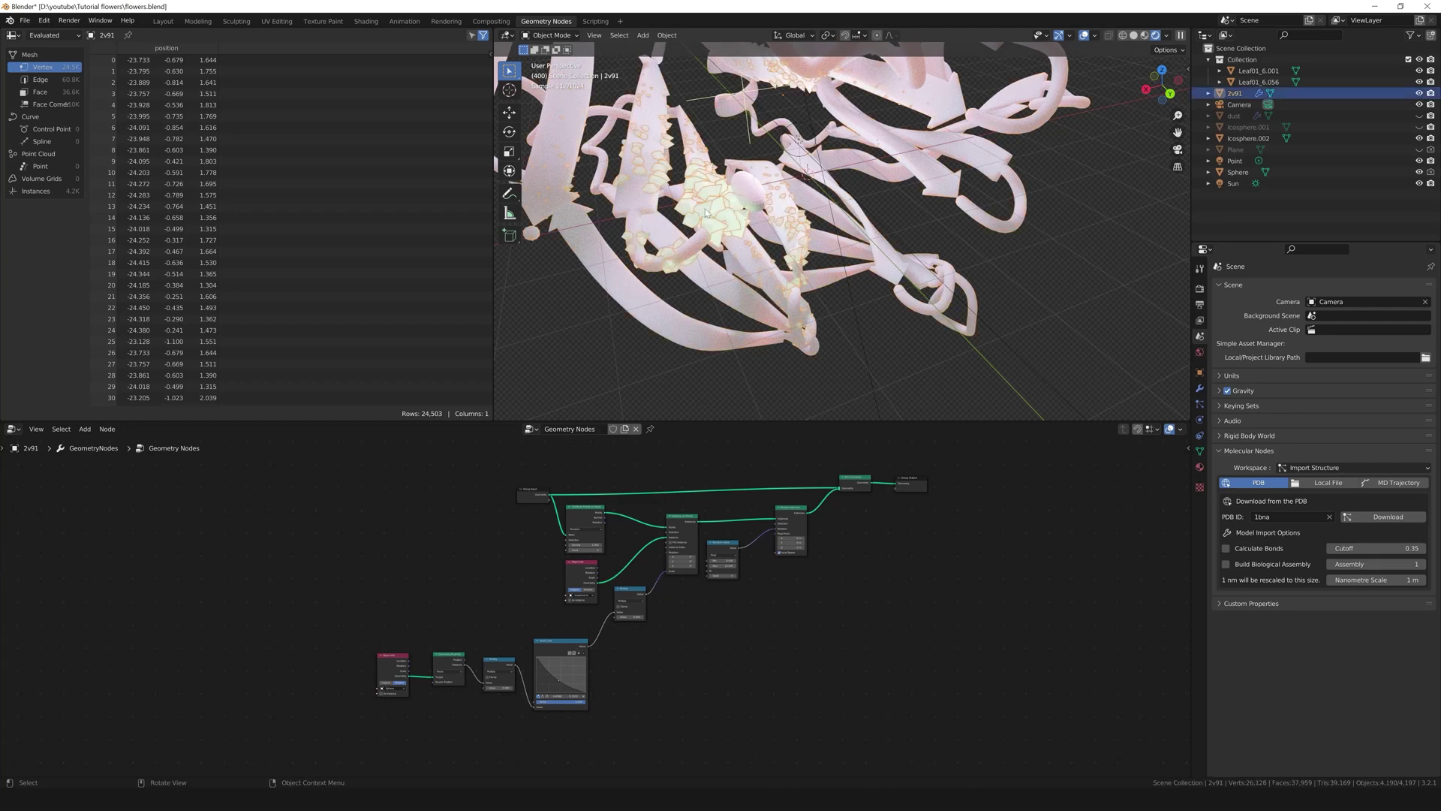
Add an Object Info node for Leaf01_6.001 and connect its Geometry to the Instance input of Instance on Points.
scroll(701, 601, "up", 5)
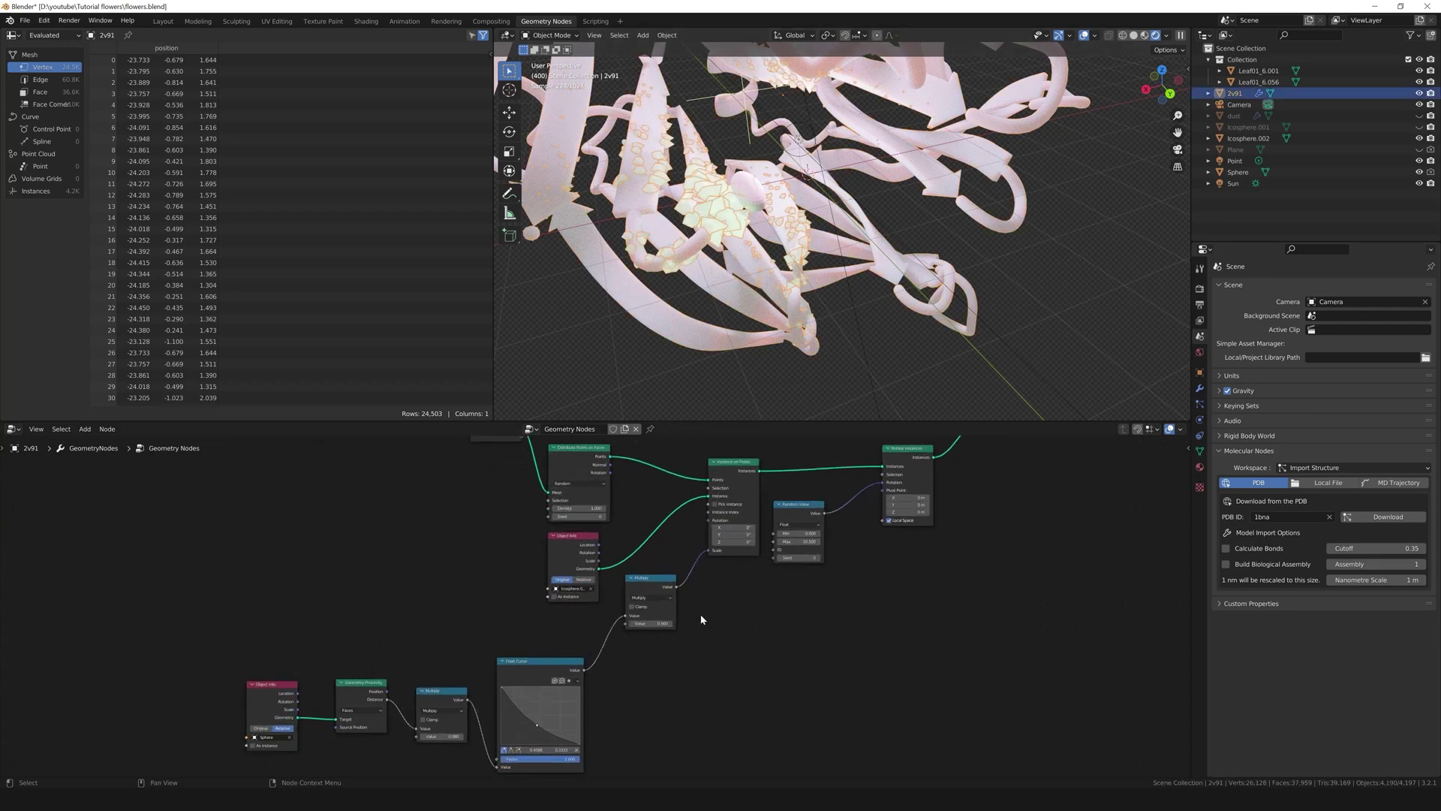
left_click(714, 583)
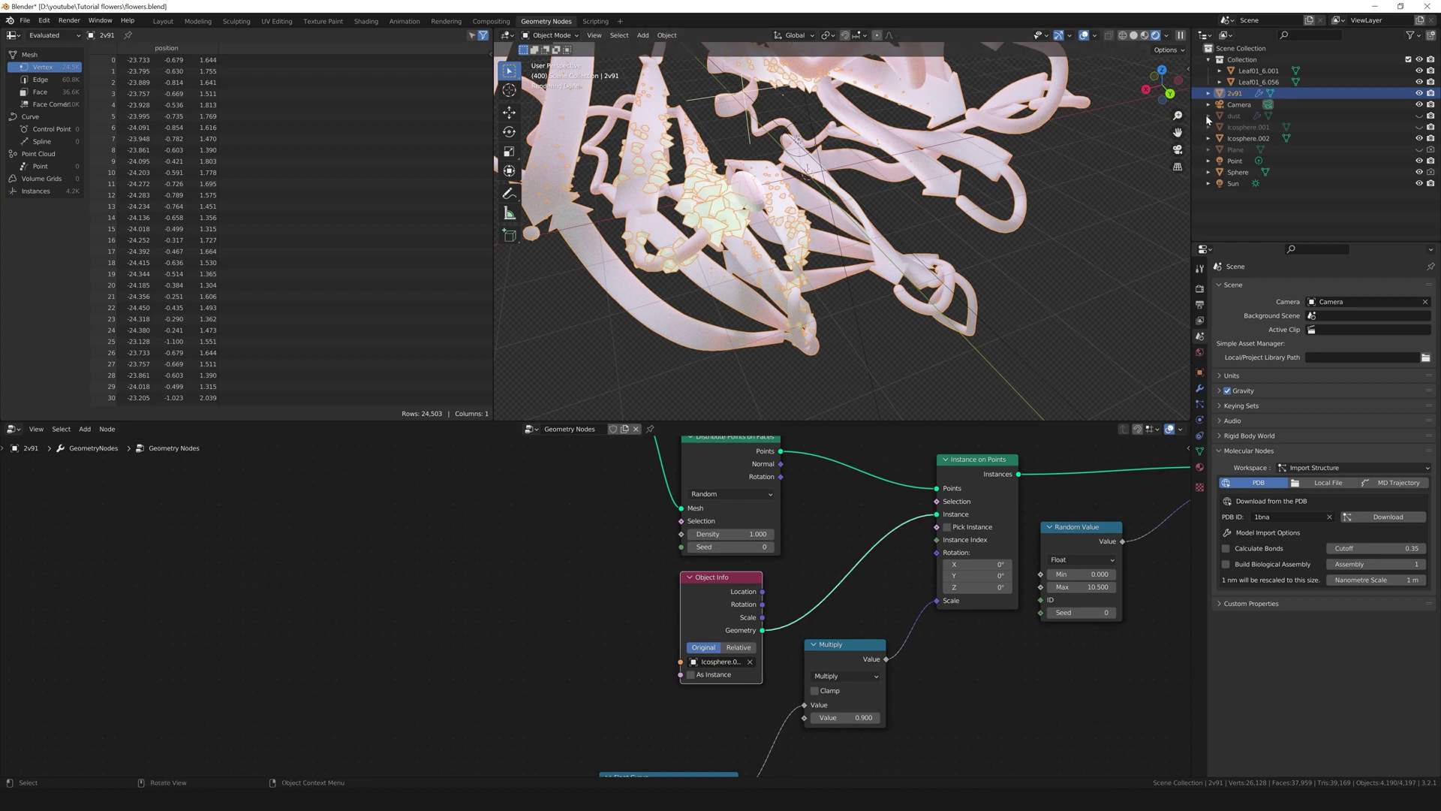
left_click_drag(1259, 72, 533, 612)
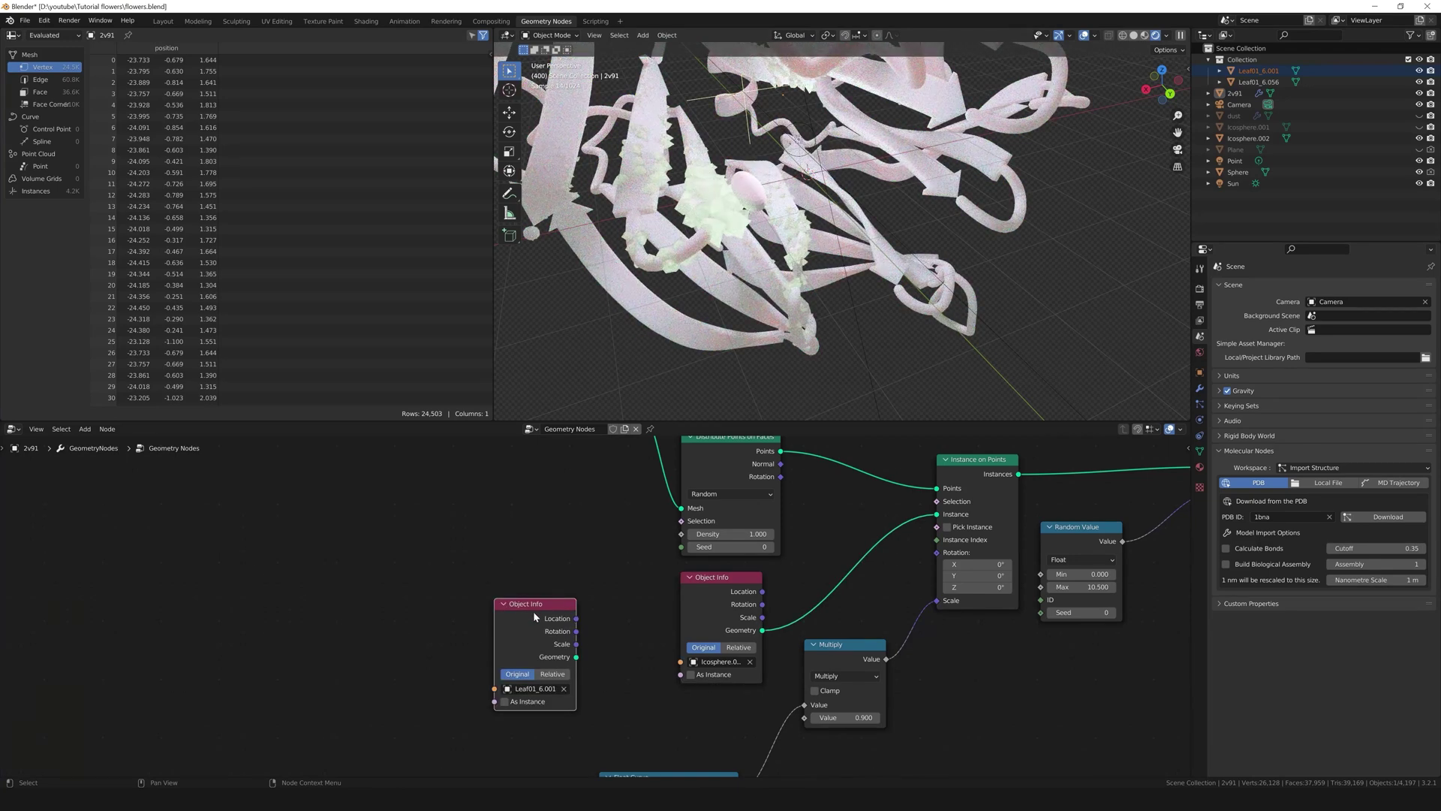
left_click_drag(576, 657, 940, 517)
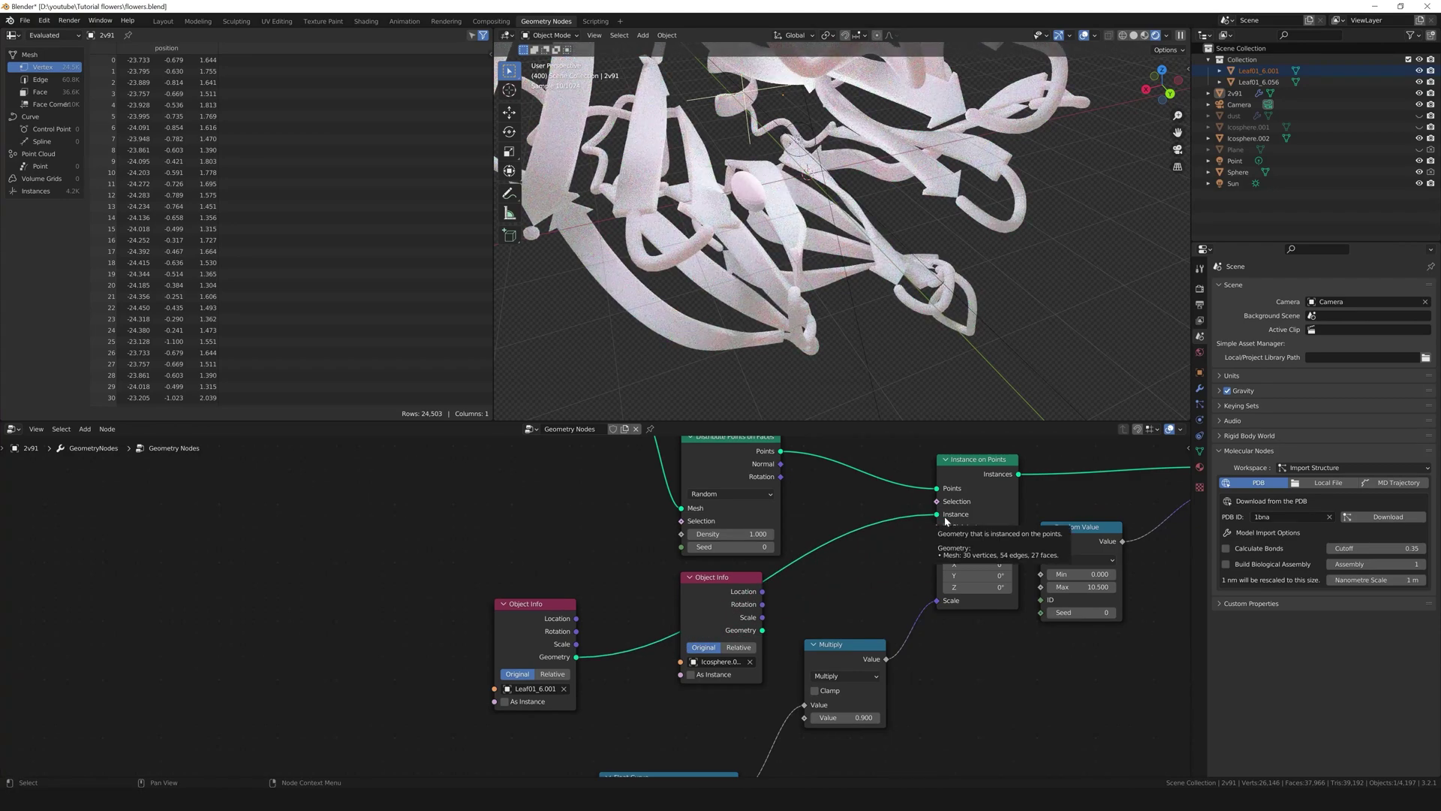
Delete the disconnected icosphere Object Info node and the Icosphere.002 object, and reselect the 2v91 protein model.
left_click_drag(708, 605, 276, 619)
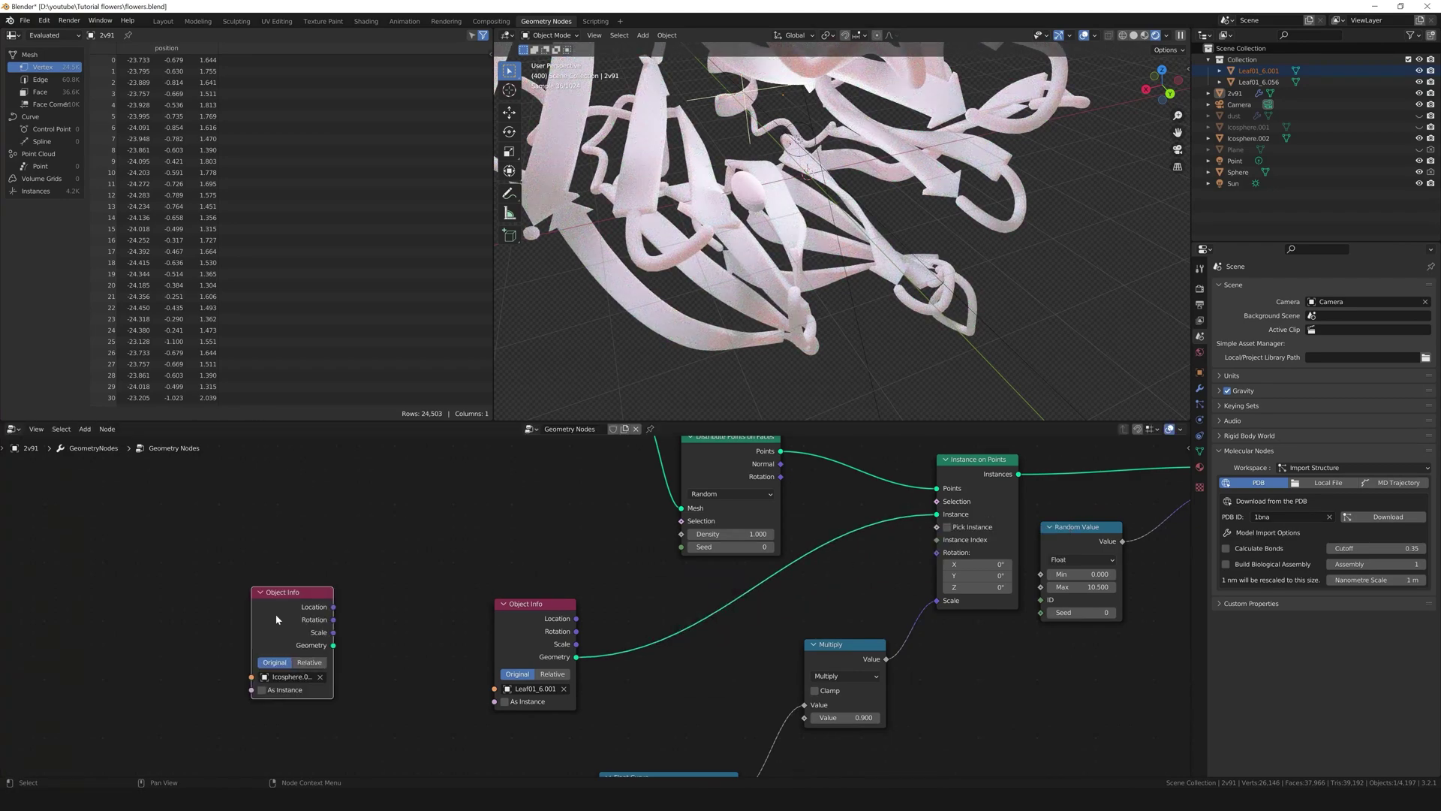
key("x")
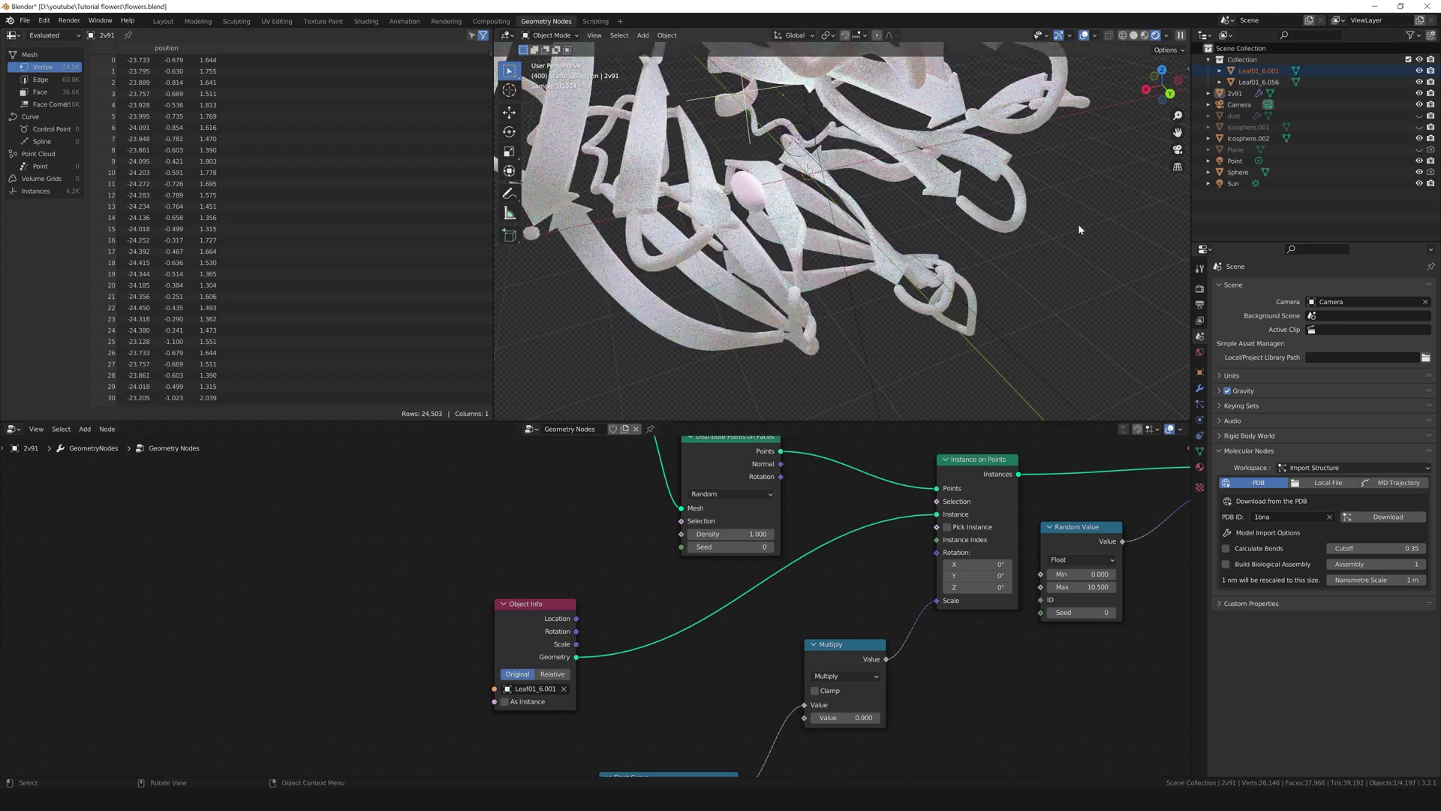
left_click(1248, 139)
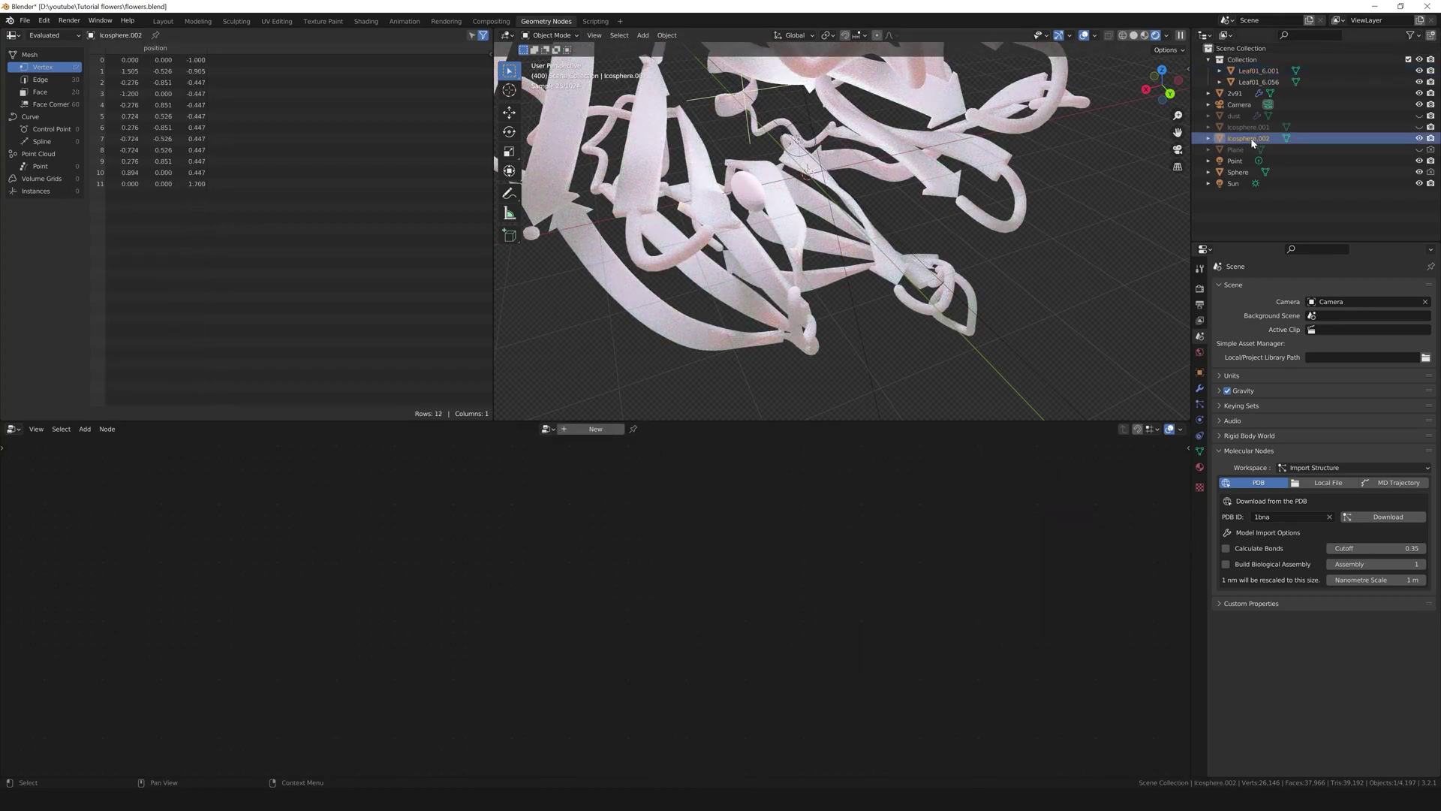
key("x")
left_click(779, 213)
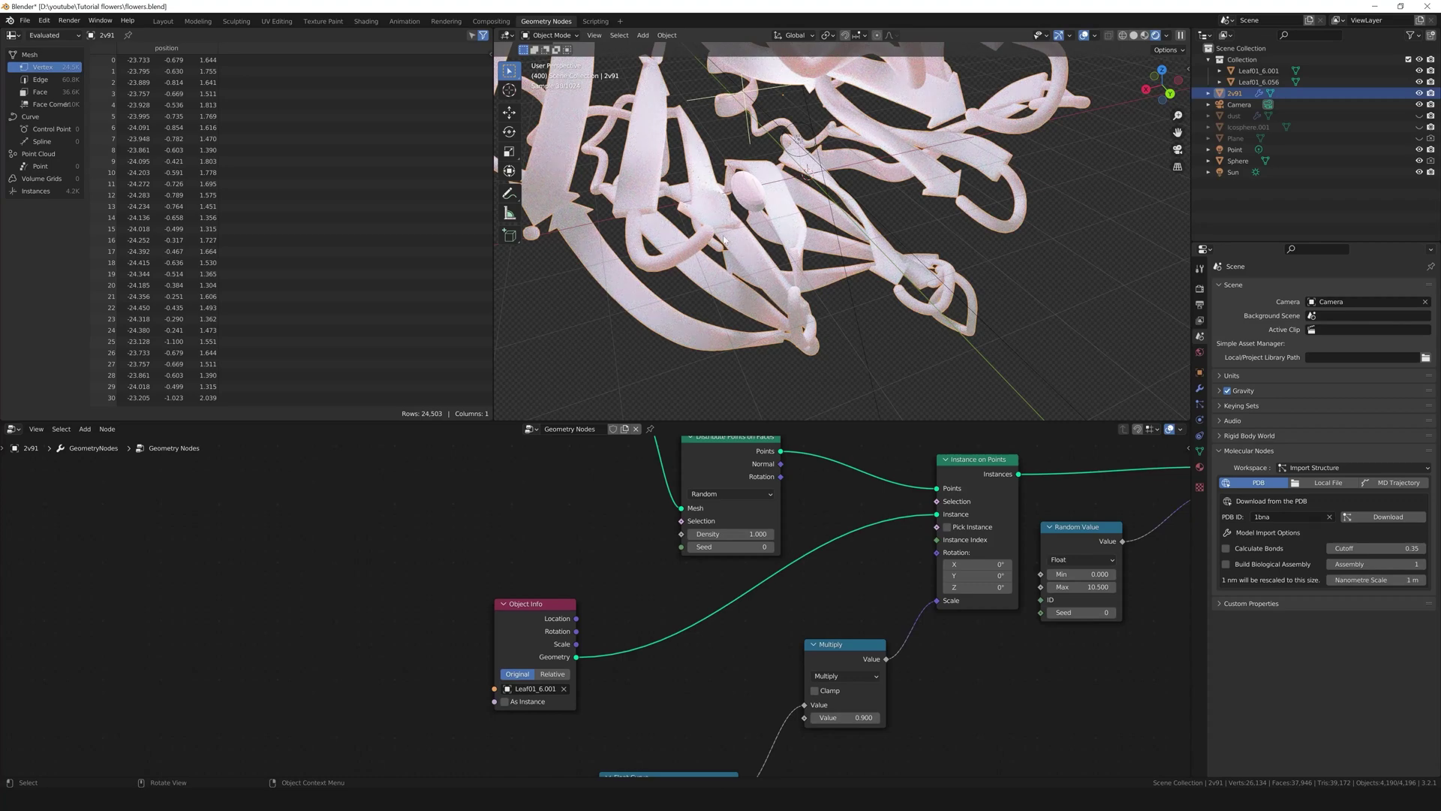
Set the 3D viewport to solid shading and view the sphere beside the protein ribbons up close.
scroll(641, 210, "up", 2)
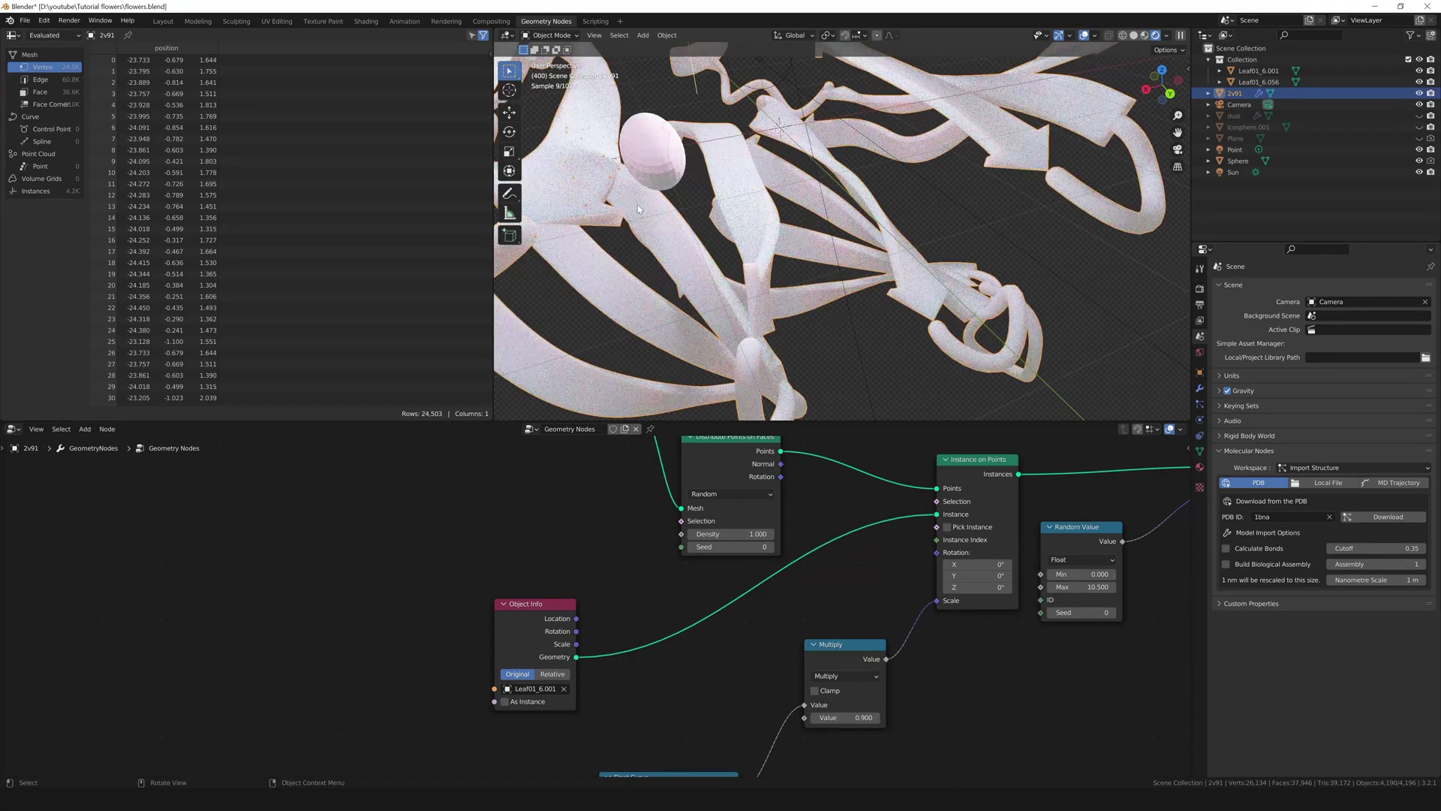
key("z")
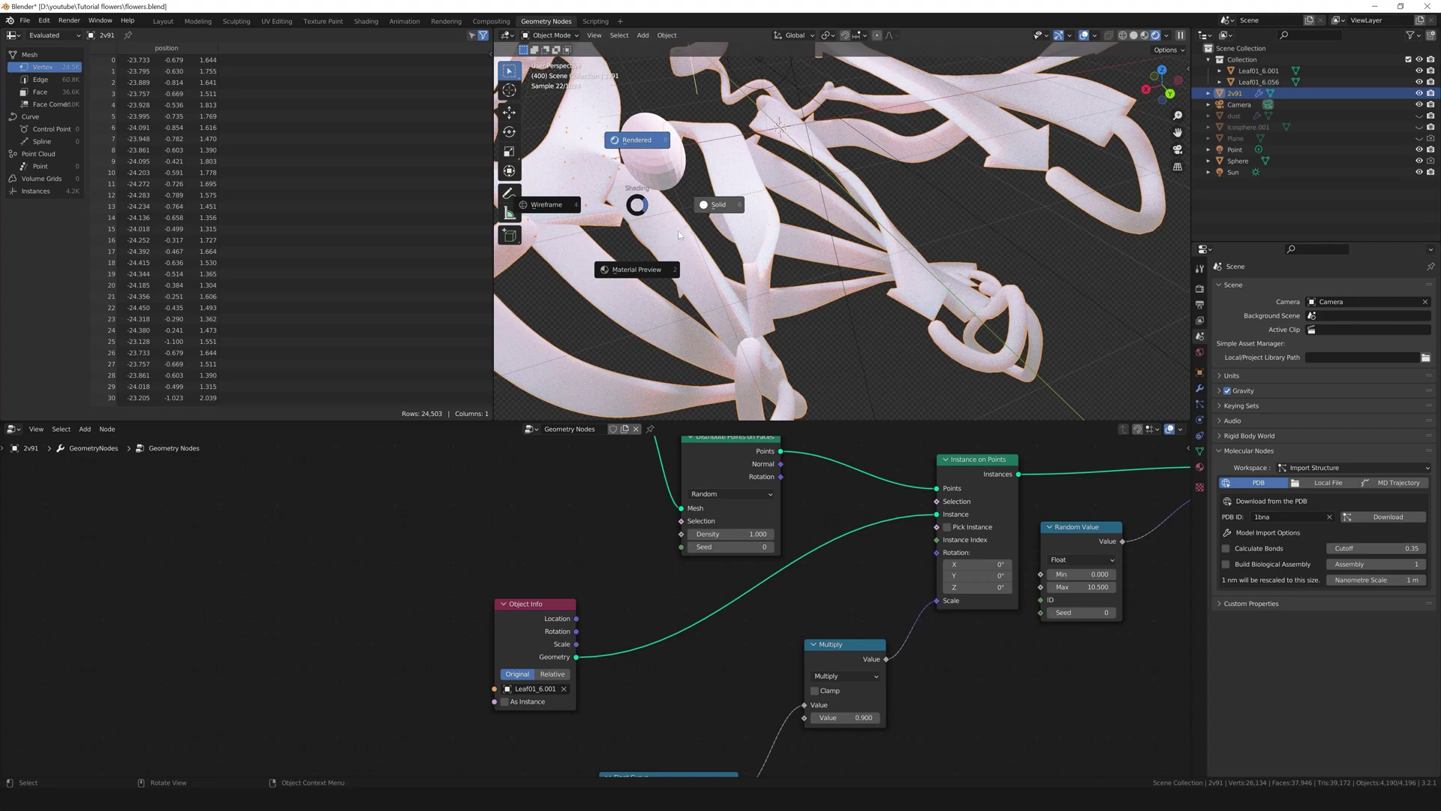
left_click(678, 231)
middle_click_drag(674, 232, 596, 217)
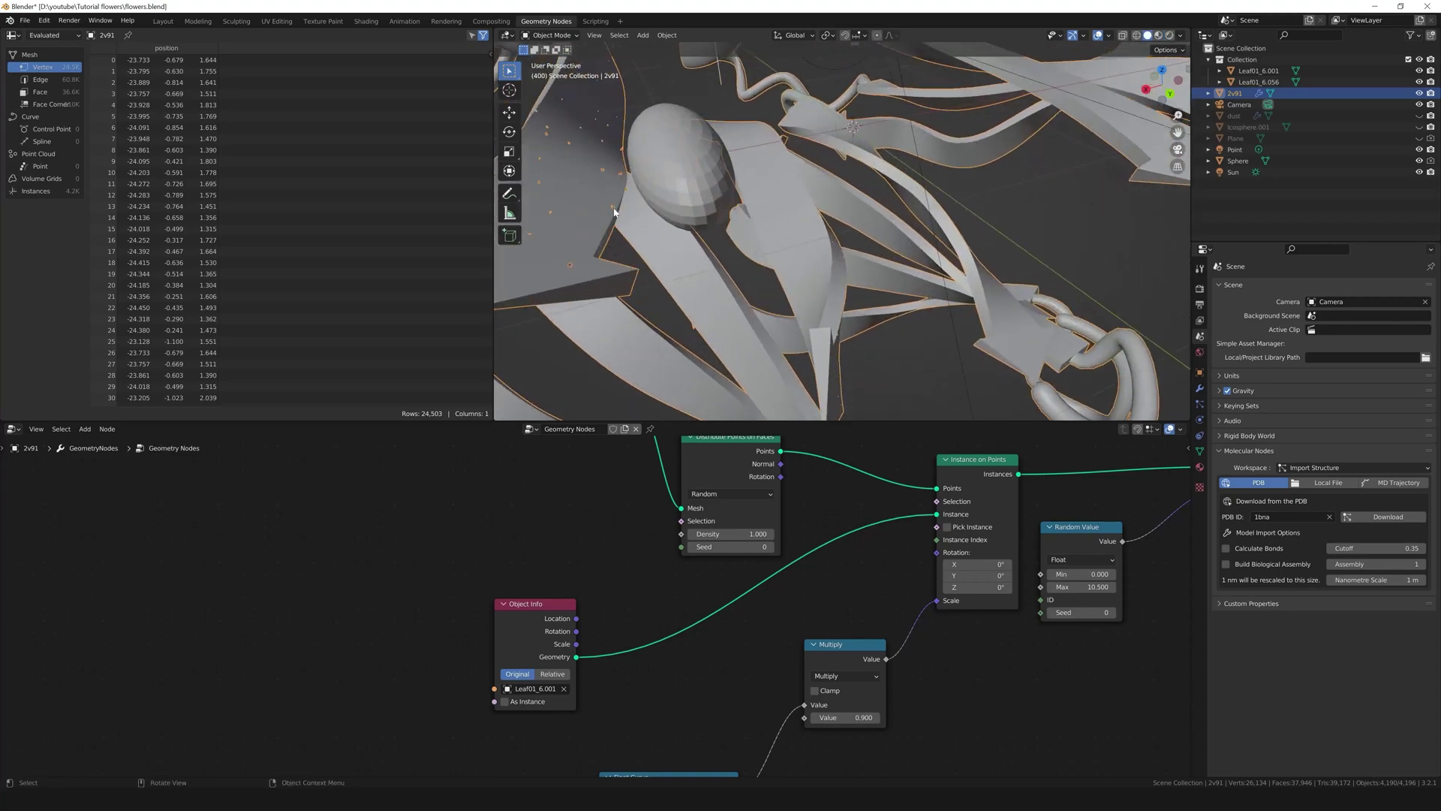
Move the sphere a short distance along the protein ribbons and reselect the 2v91 protein model.
left_click(688, 163)
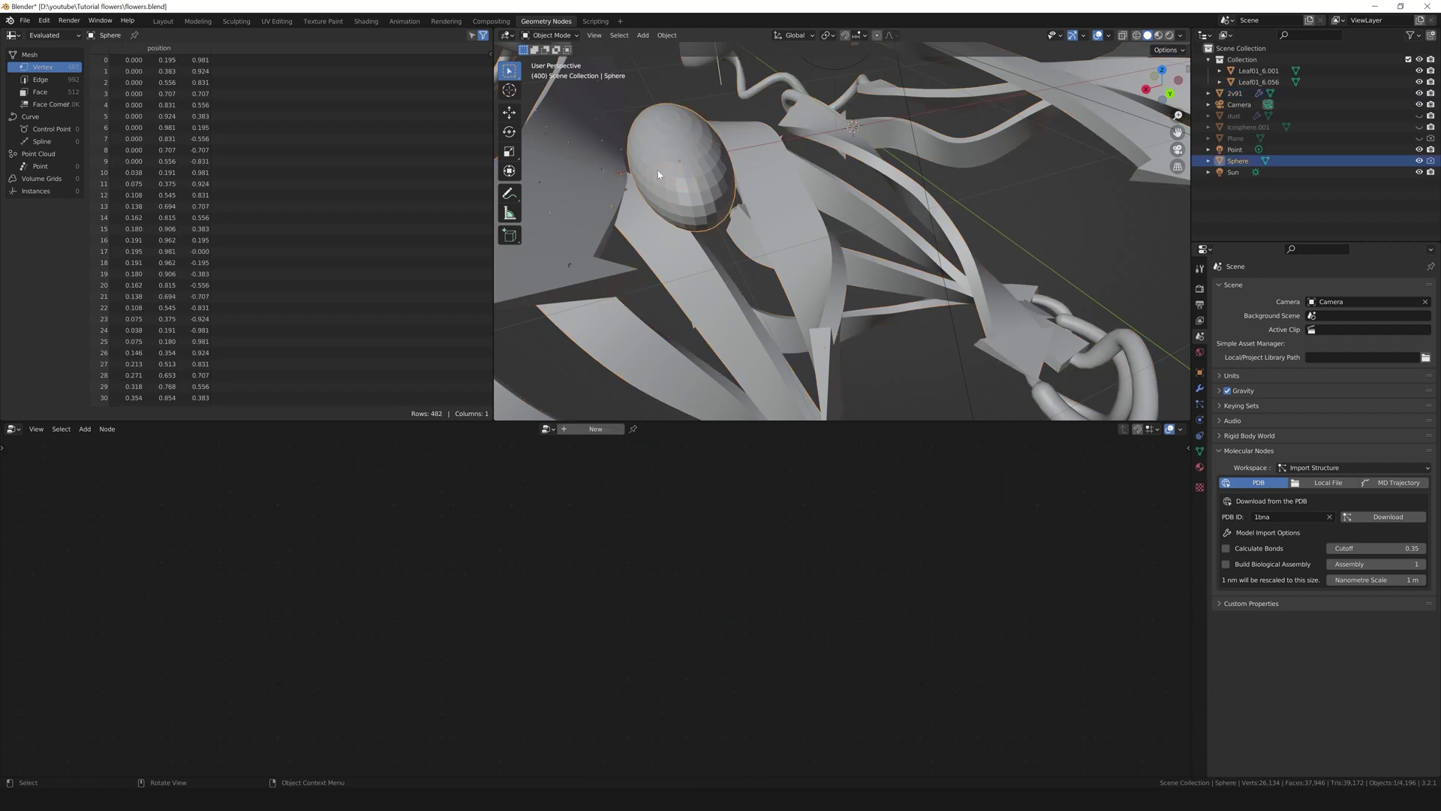
left_click(510, 112)
left_click_drag(635, 171, 738, 196)
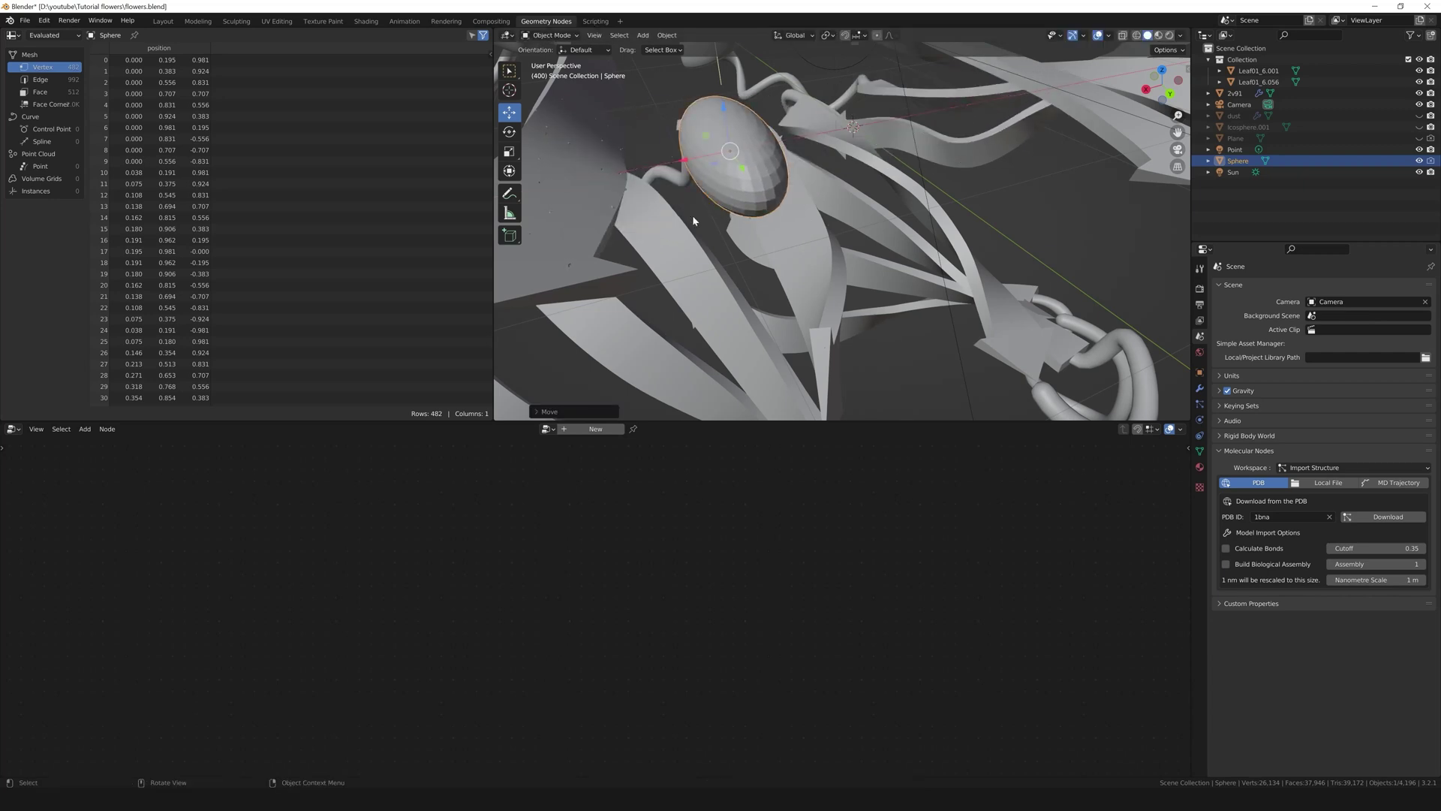
left_click(814, 267)
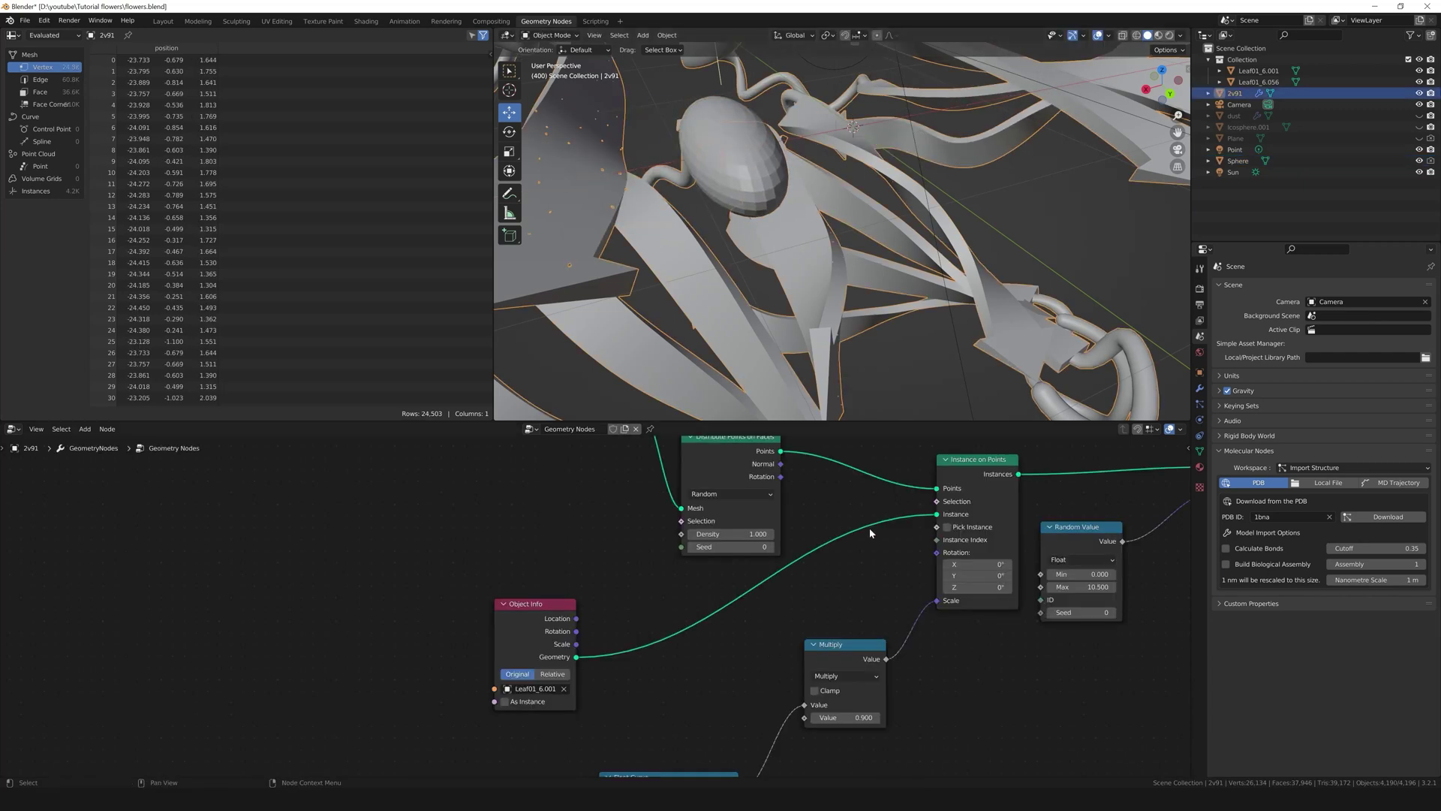
Look through the scene camera and examine the whole protein along with the sphere proximity nodes.
scroll(869, 528, "down", 2)
key("KP_0")
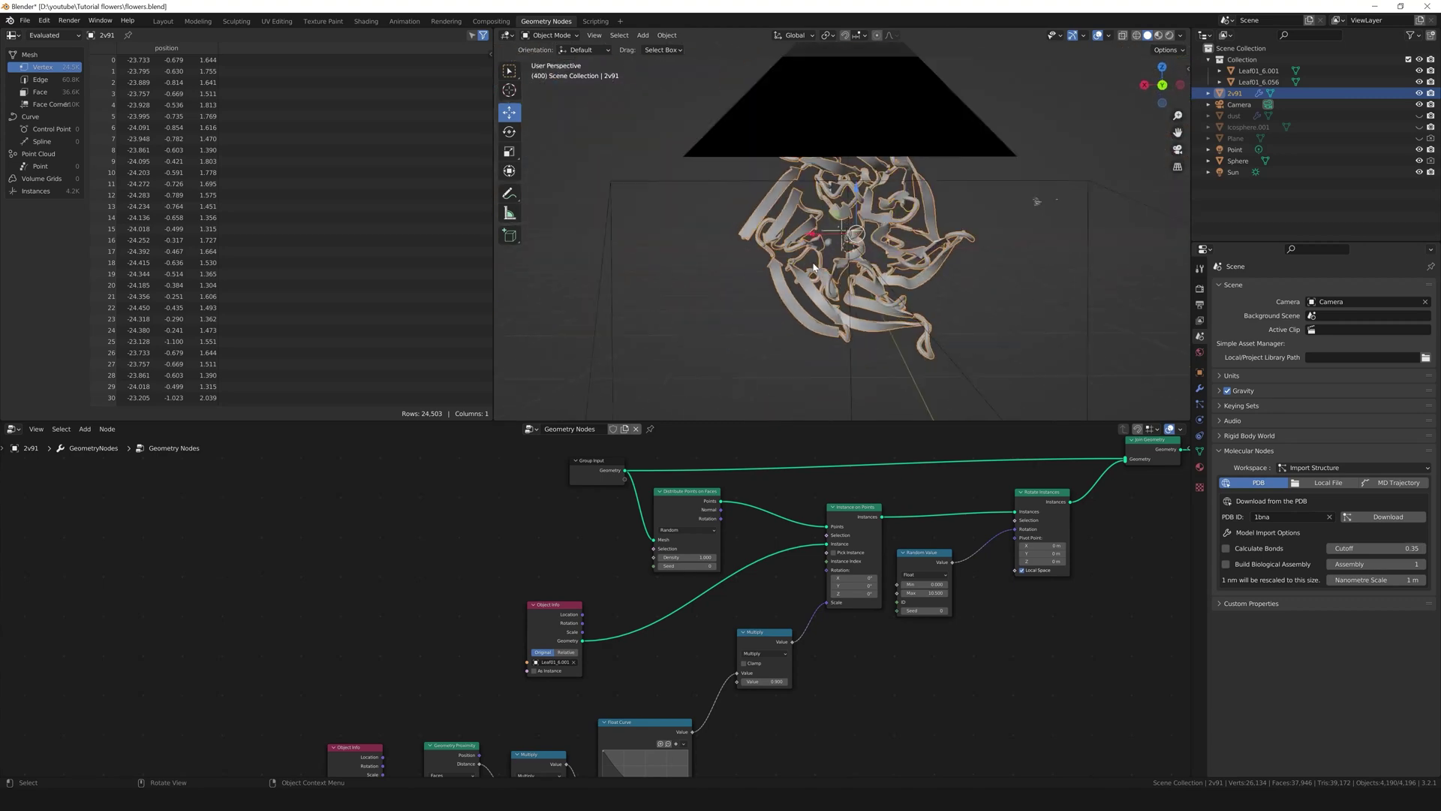
scroll(814, 268, "up", 3)
middle_click_drag(965, 342, 781, 285, "shift")
scroll(781, 285, "up", 3)
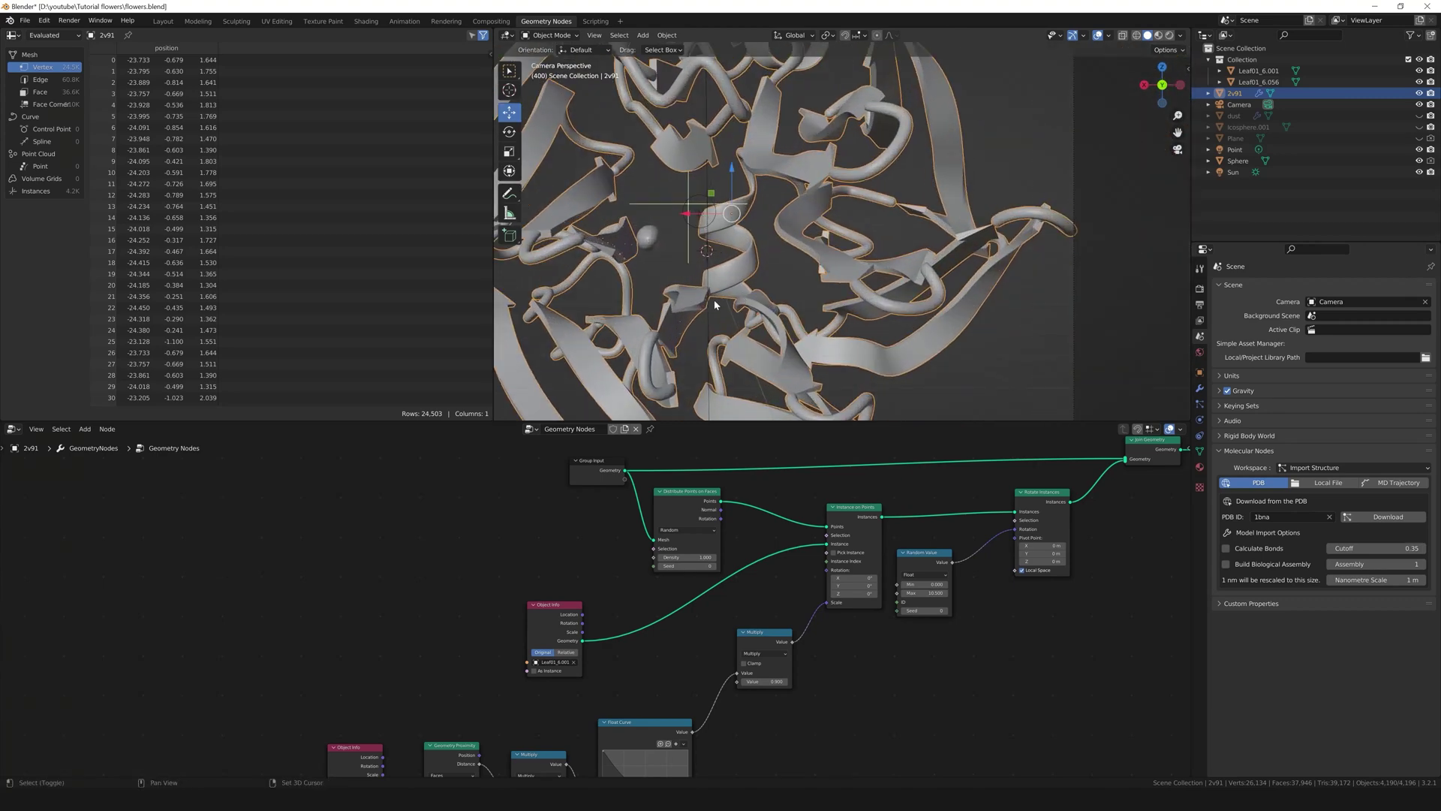
middle_click_drag(846, 695, 944, 565)
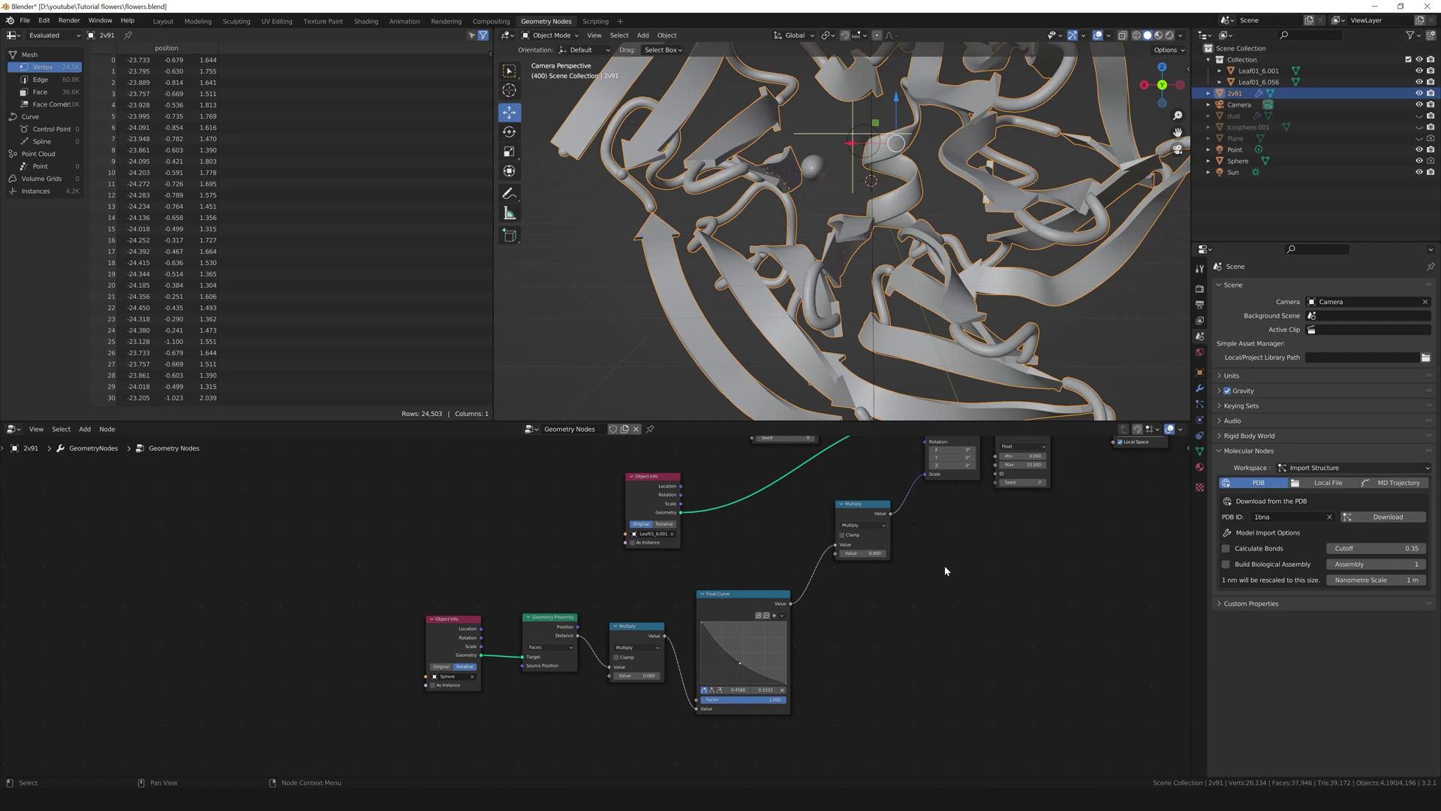
scroll(1005, 173, "down", 5)
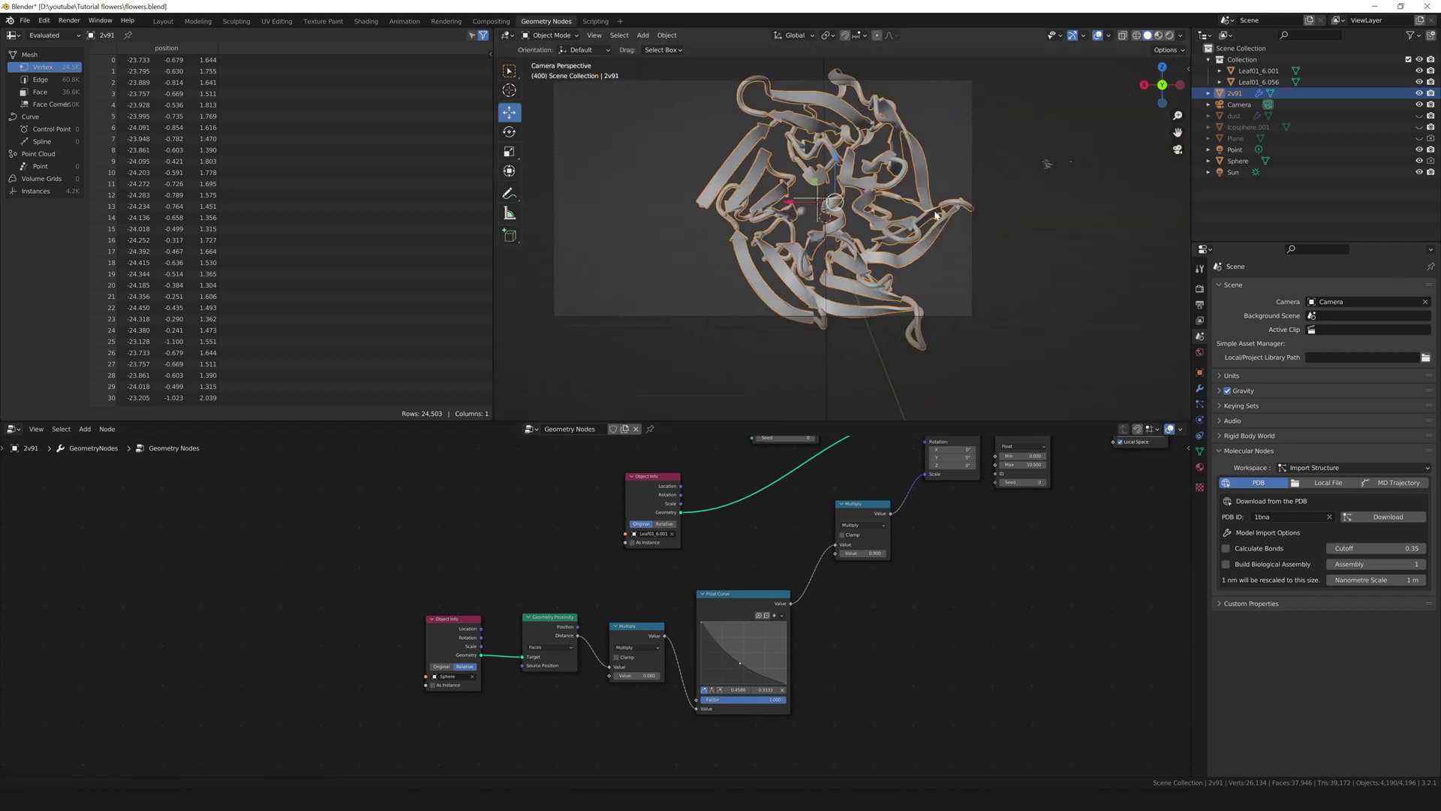
Try enlarging the Leaf01_6.001 flower, apply its scale, and check the flower instances on the protein.
left_click(989, 172)
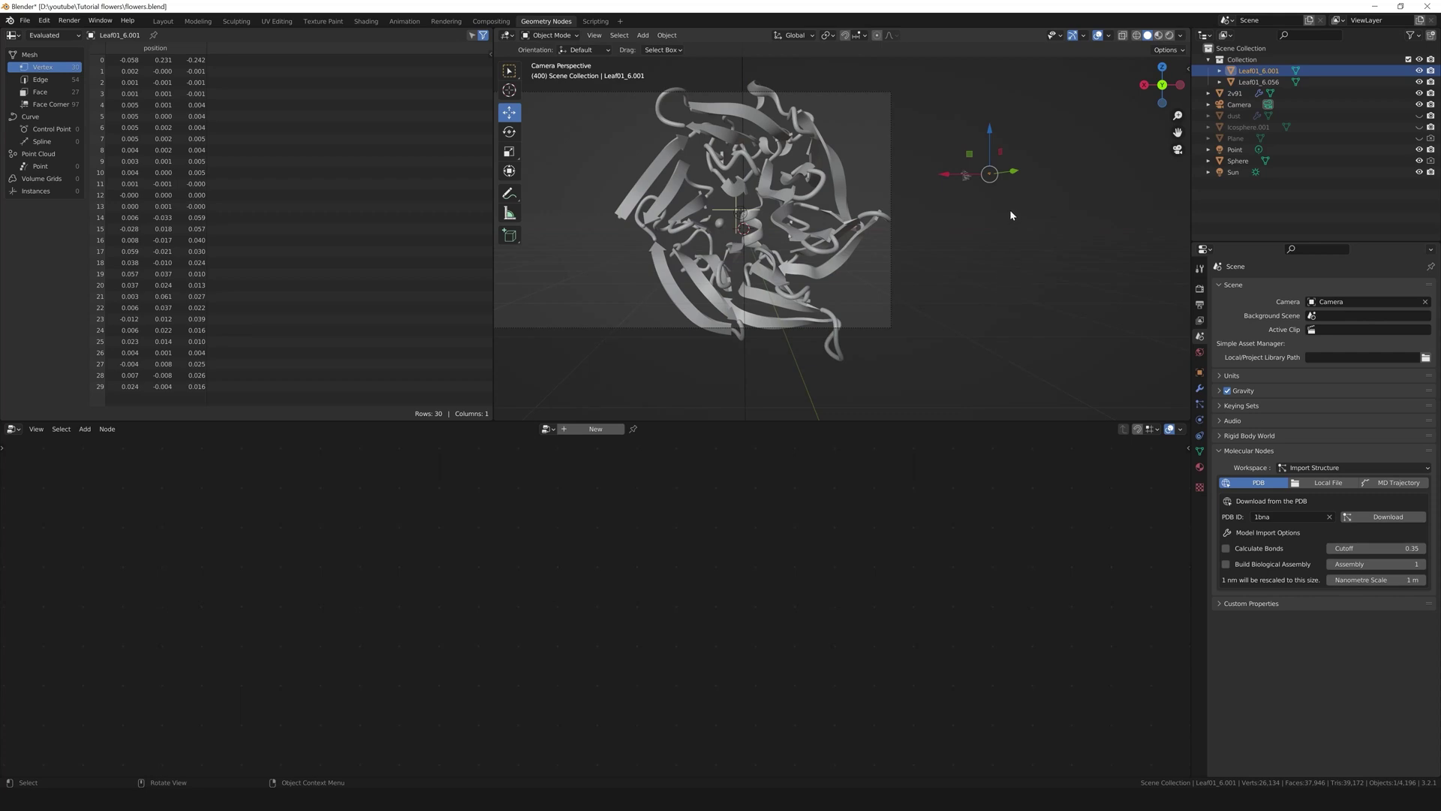
key("s")
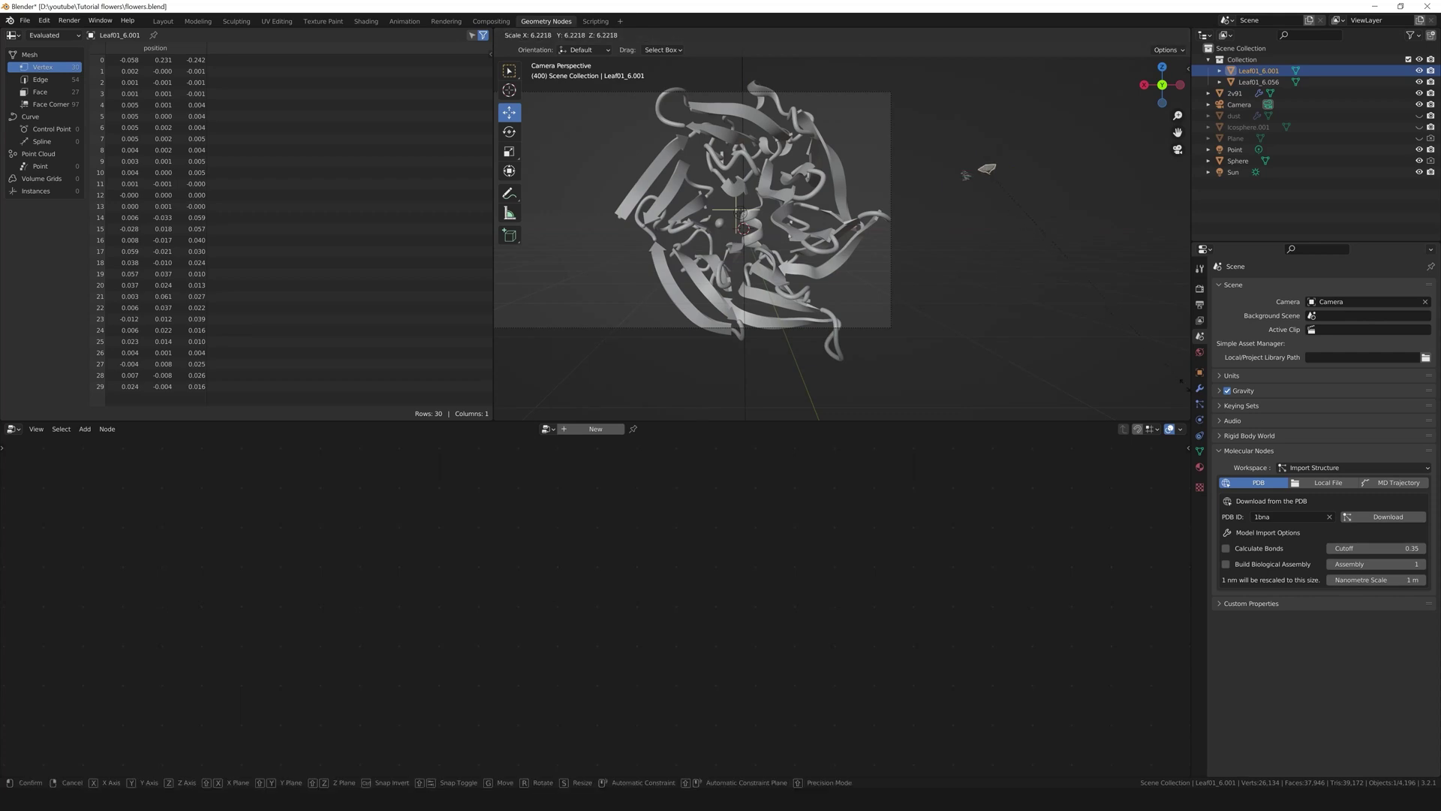
left_click(526, 413)
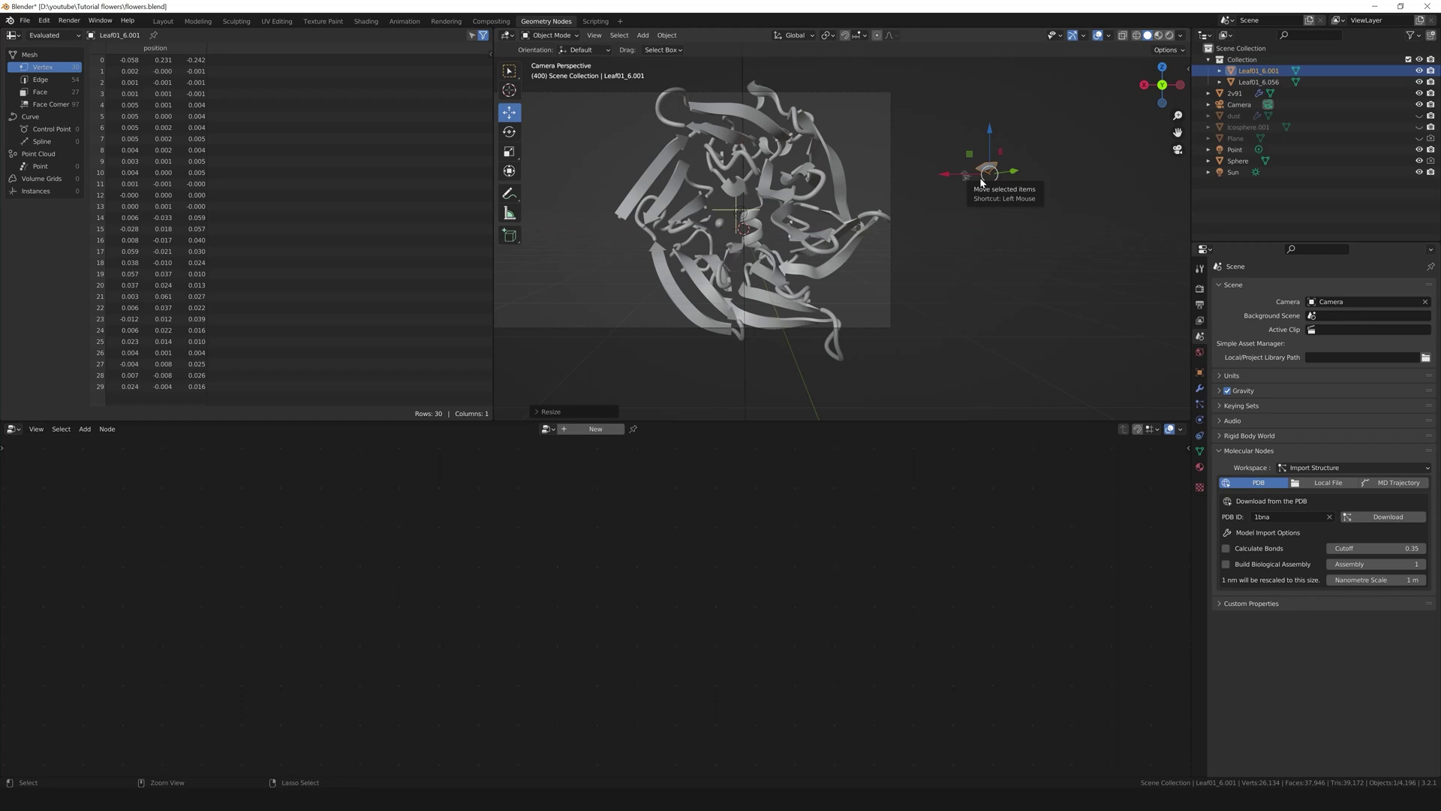
key("ctrl+a")
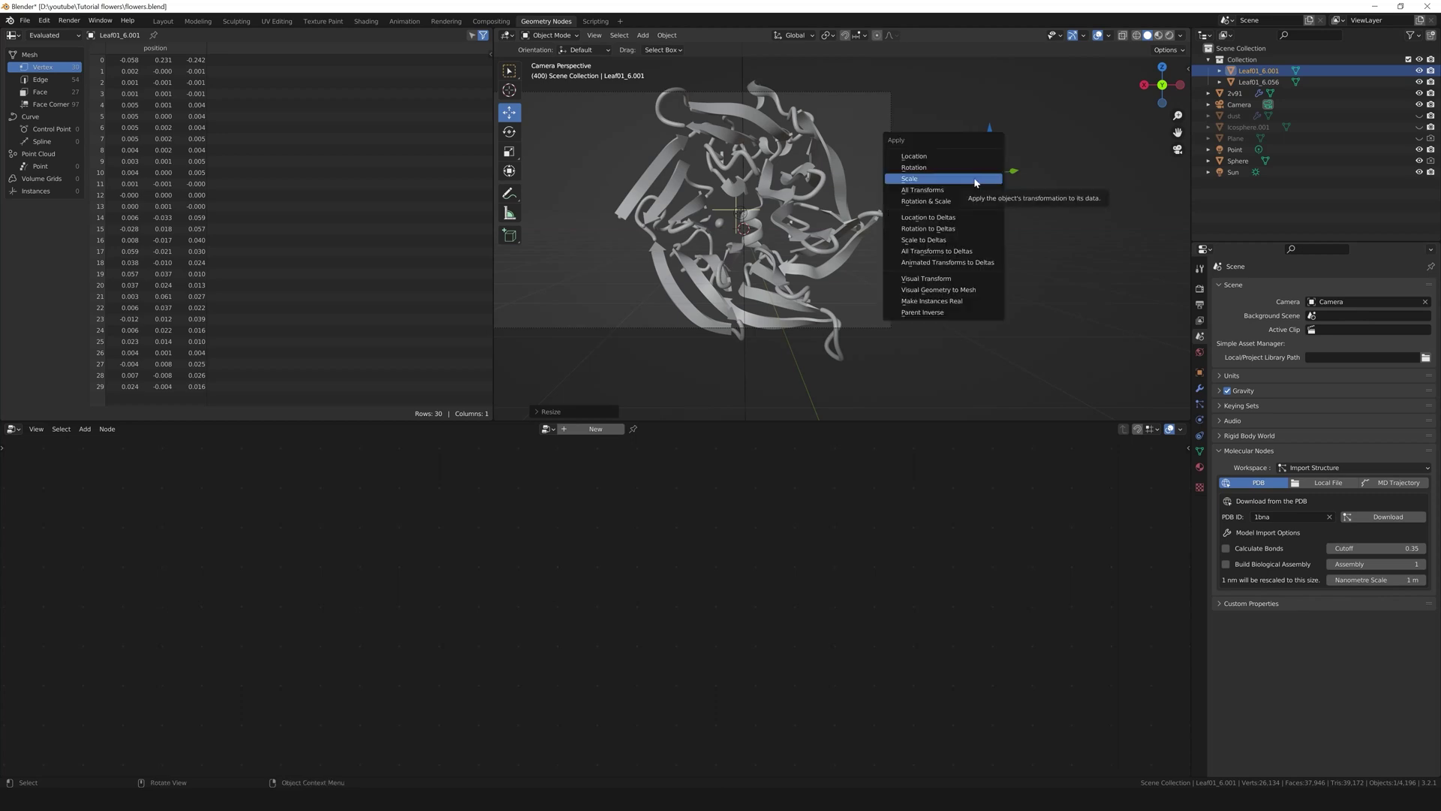
left_click(975, 179)
scroll(699, 278, "up", 5)
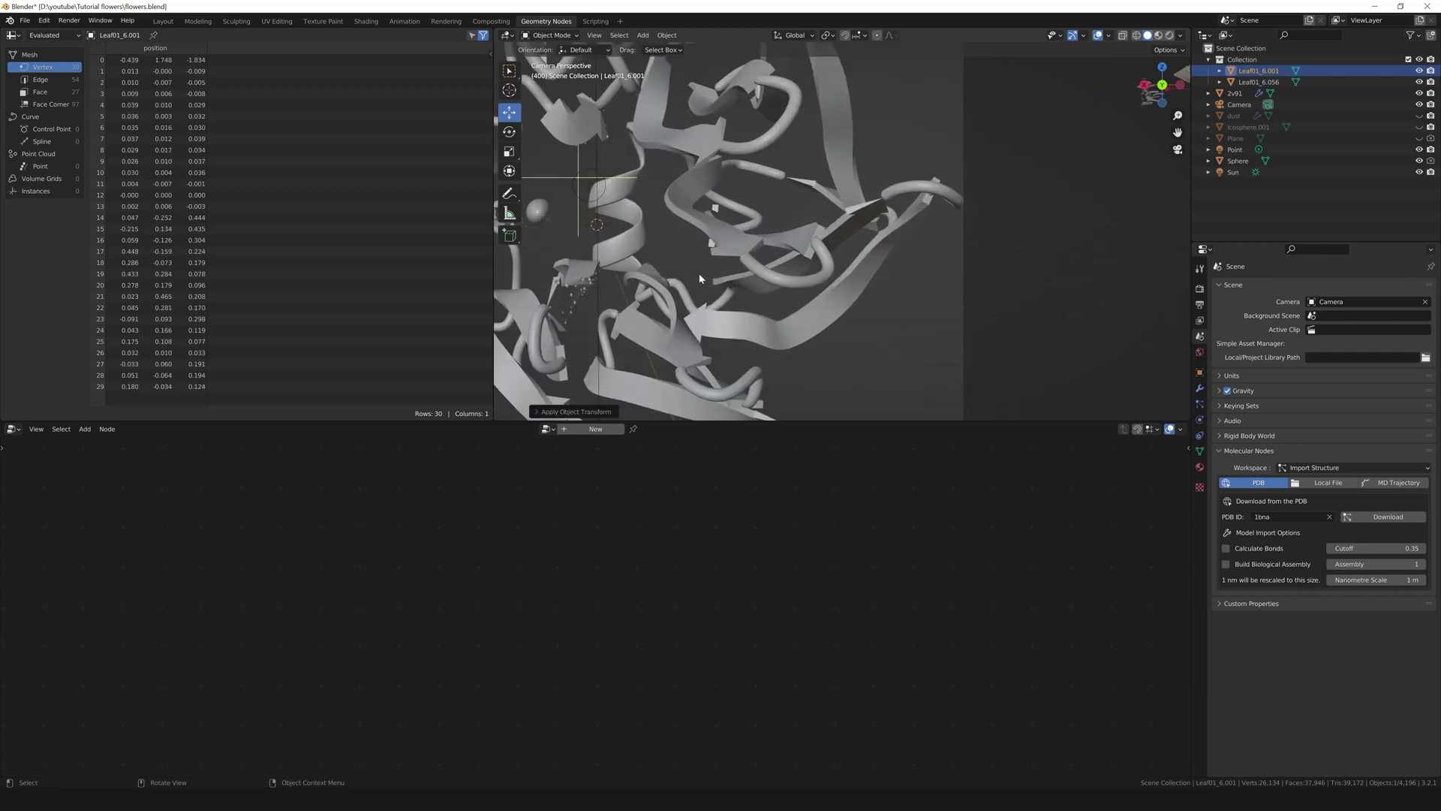
middle_click_drag(645, 289, 717, 203, "shift")
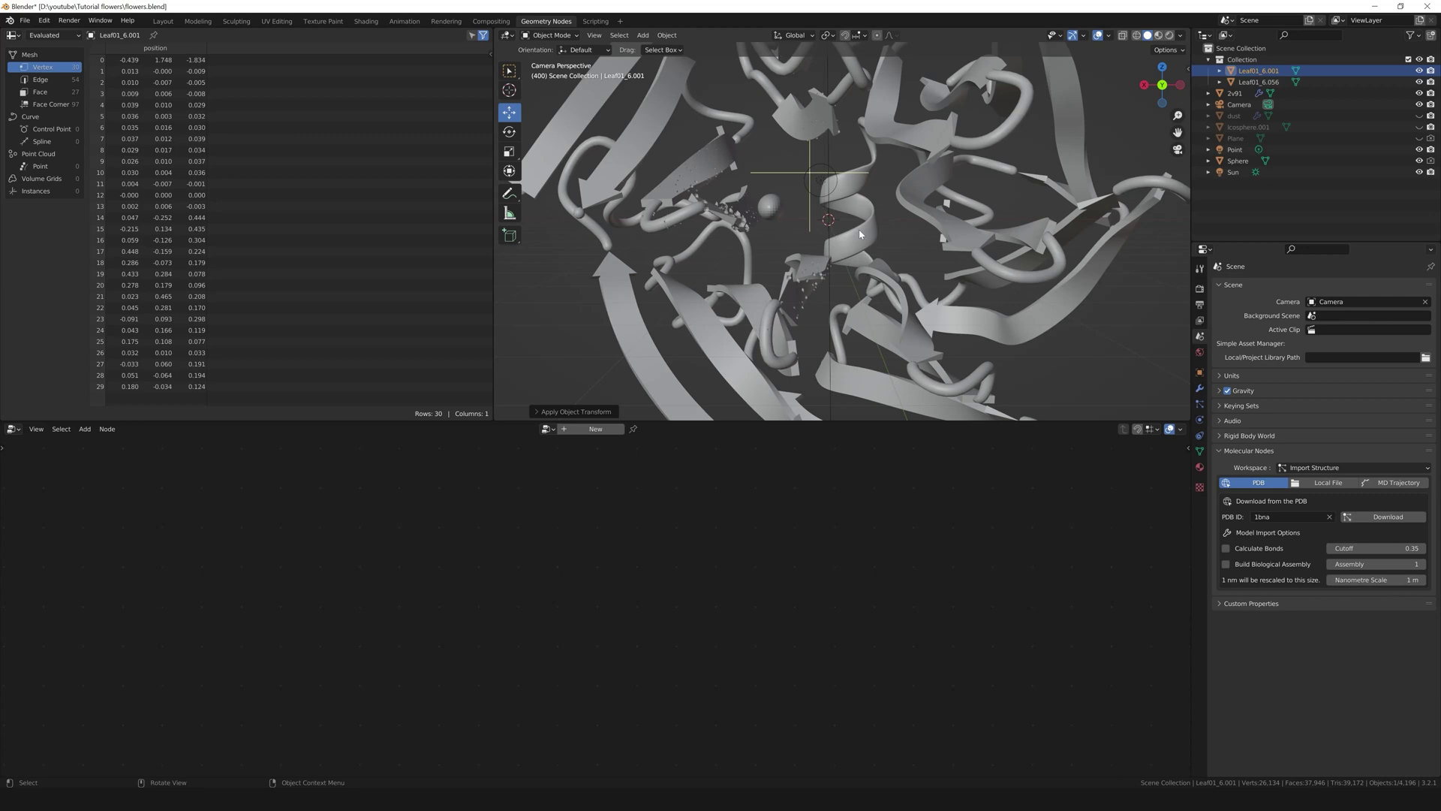
scroll(905, 224, "down", 5)
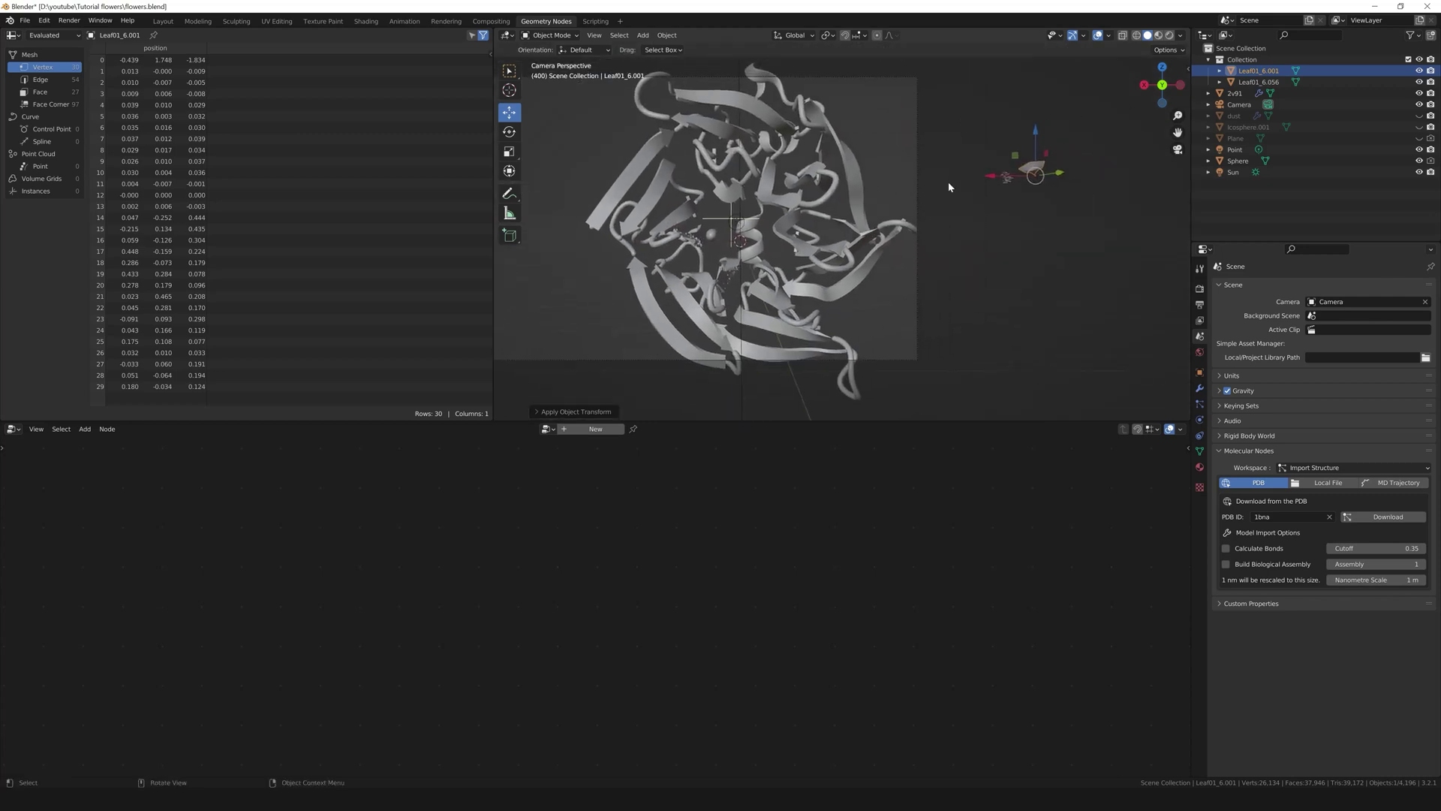
Undo the enlargement and applied scale of Leaf01_6.001, and reselect the 2v91 protein model.
key("ctrl")
key("ctrl+z")
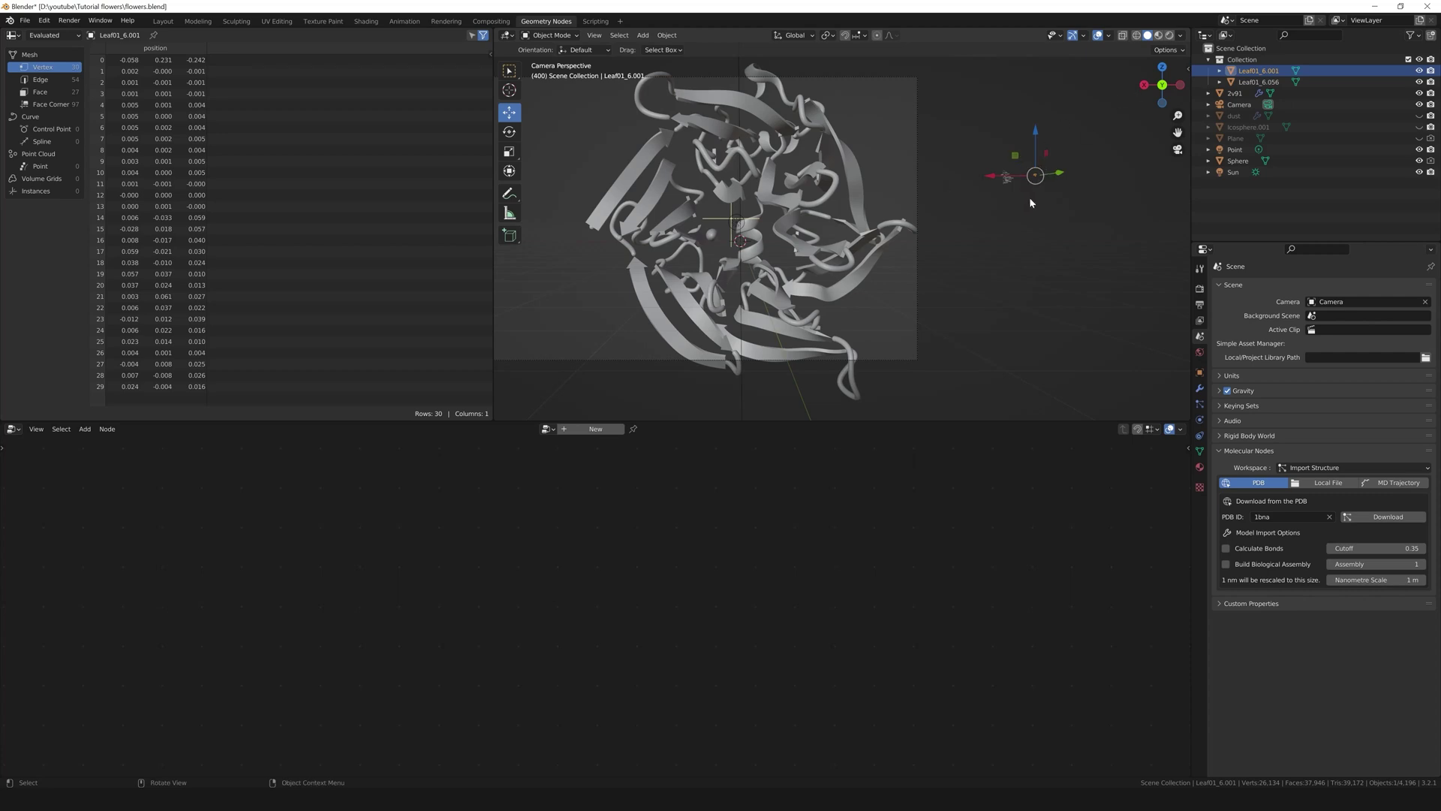
left_click(784, 239)
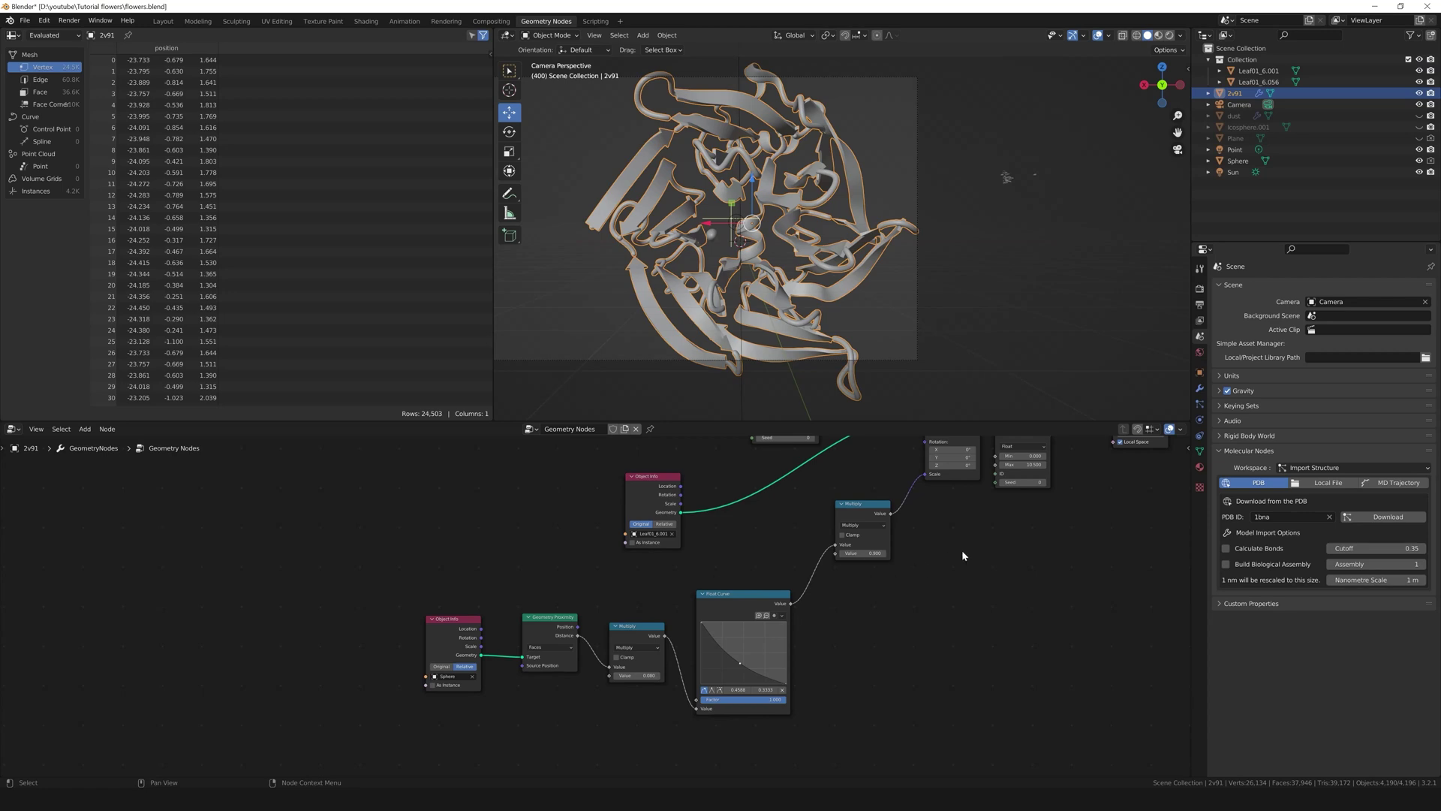
Examine the flower instances around the sphere and the nodes that drive their scale.
middle_click_drag(961, 550, 839, 592)
scroll(1035, 167, "up", 5)
scroll(710, 300, "down", 3)
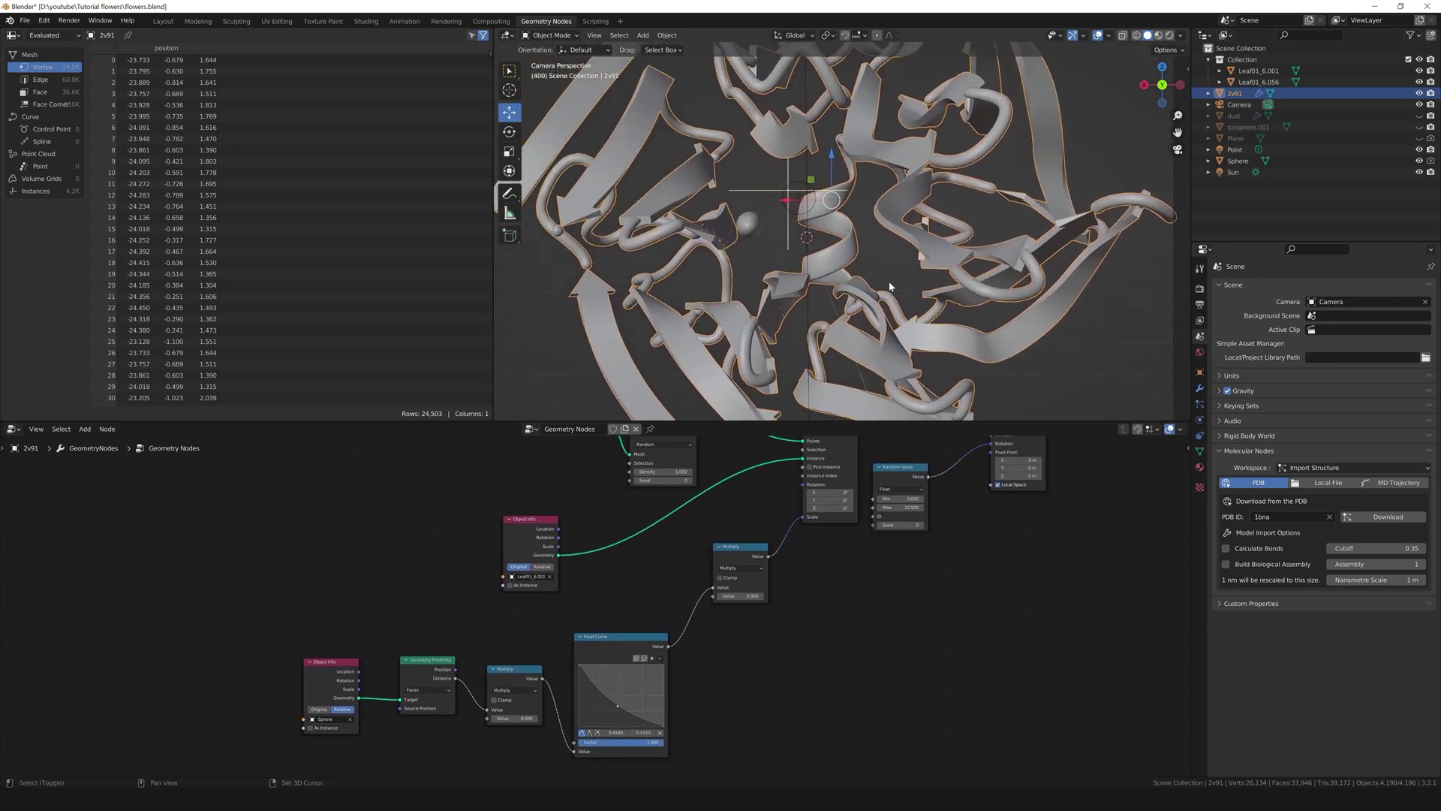
scroll(676, 225, "up", 6)
middle_click_drag(638, 181, 767, 187, "shift")
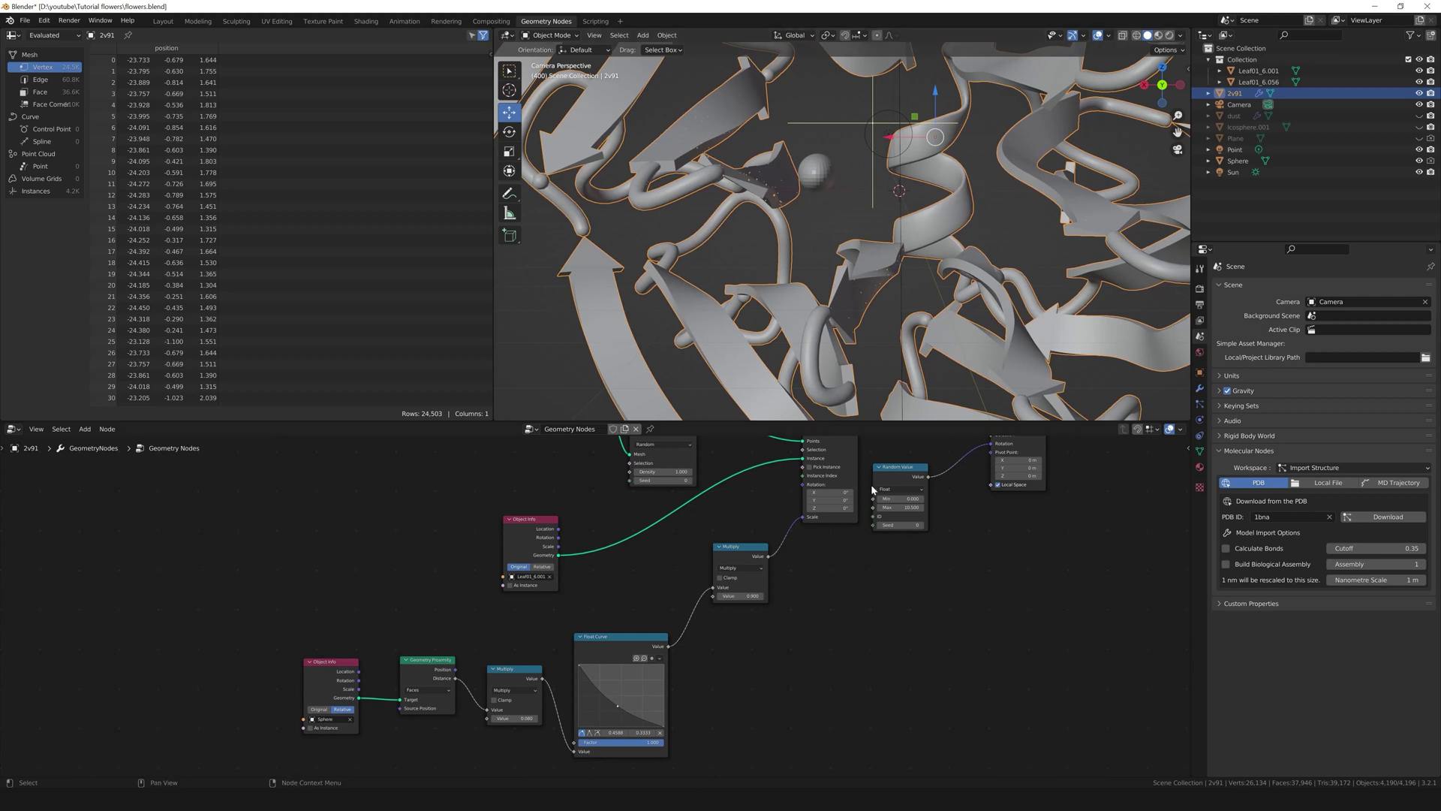
middle_click_drag(886, 564, 929, 558)
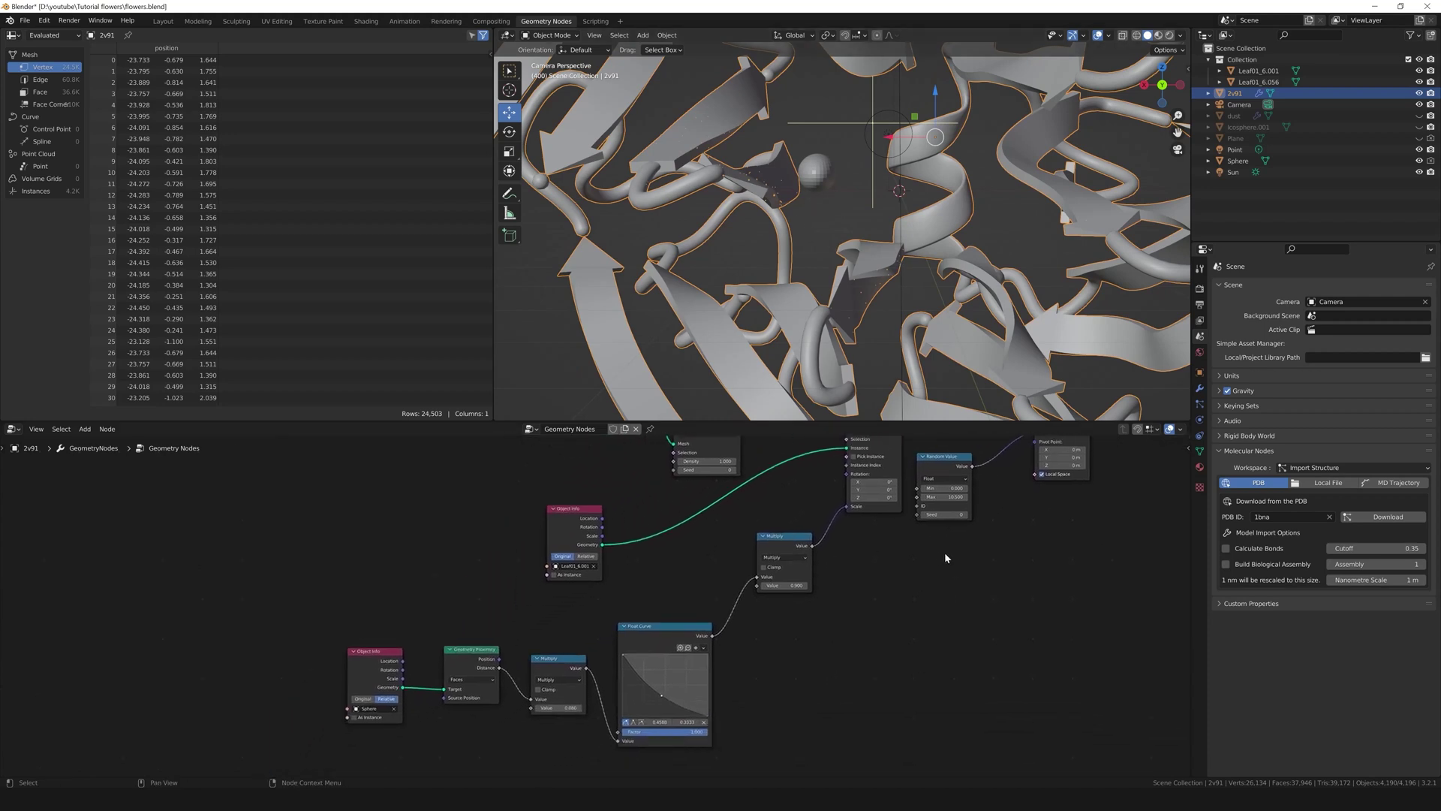
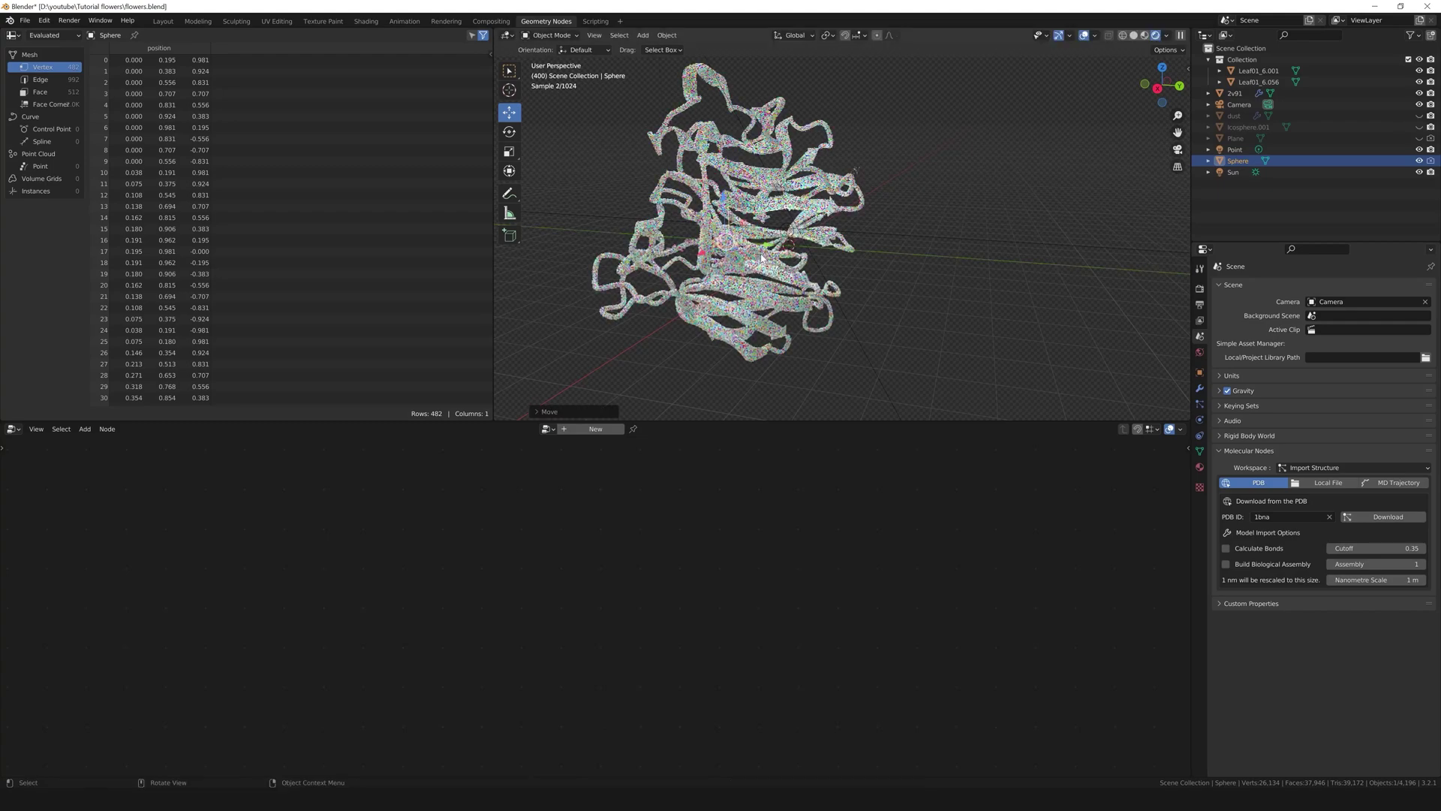
In the camera view, move the sphere along the global X axis near the protein's centre, and reselect the 2v91 model.
key("KP_0")
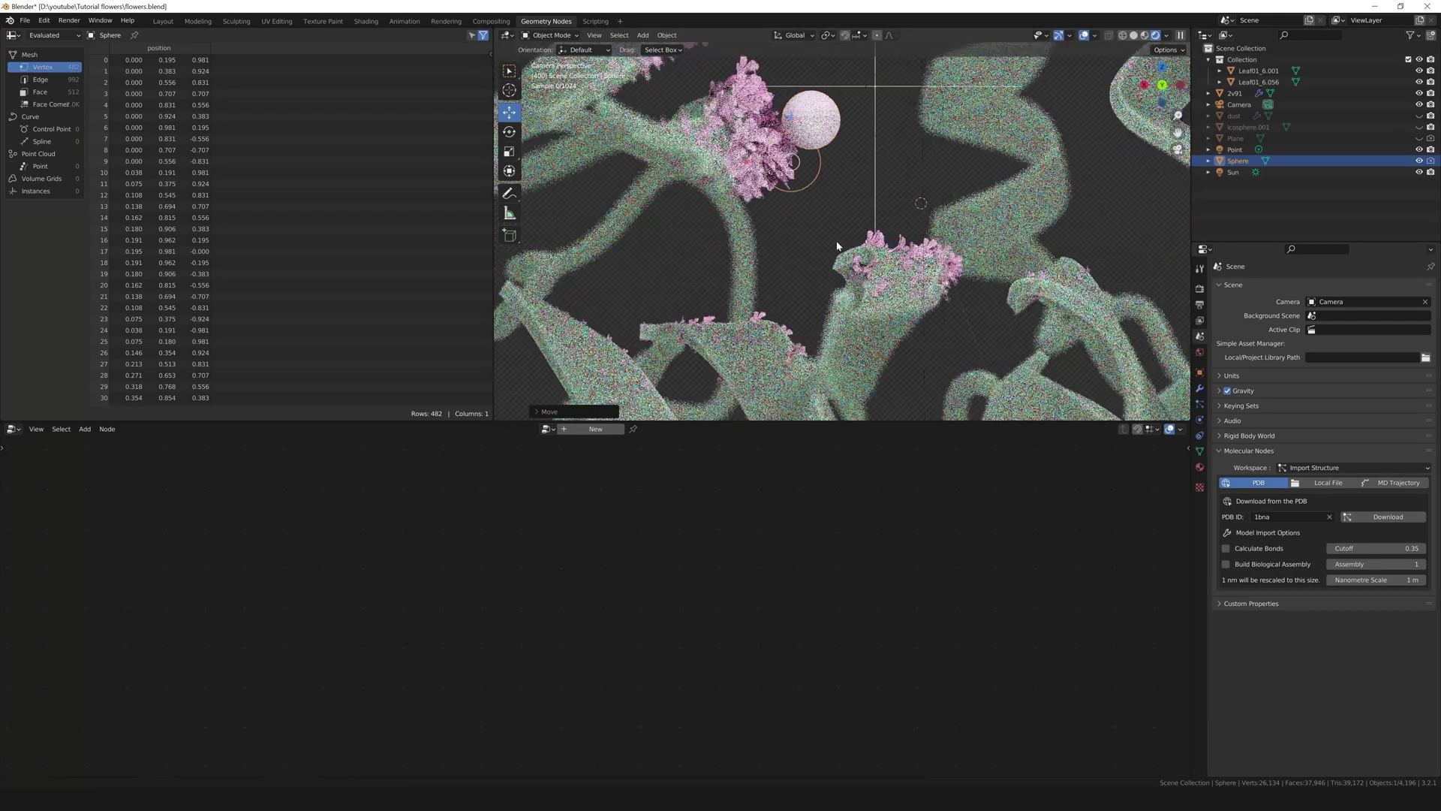
scroll(852, 214, "up", 2)
key("g")
key("x")
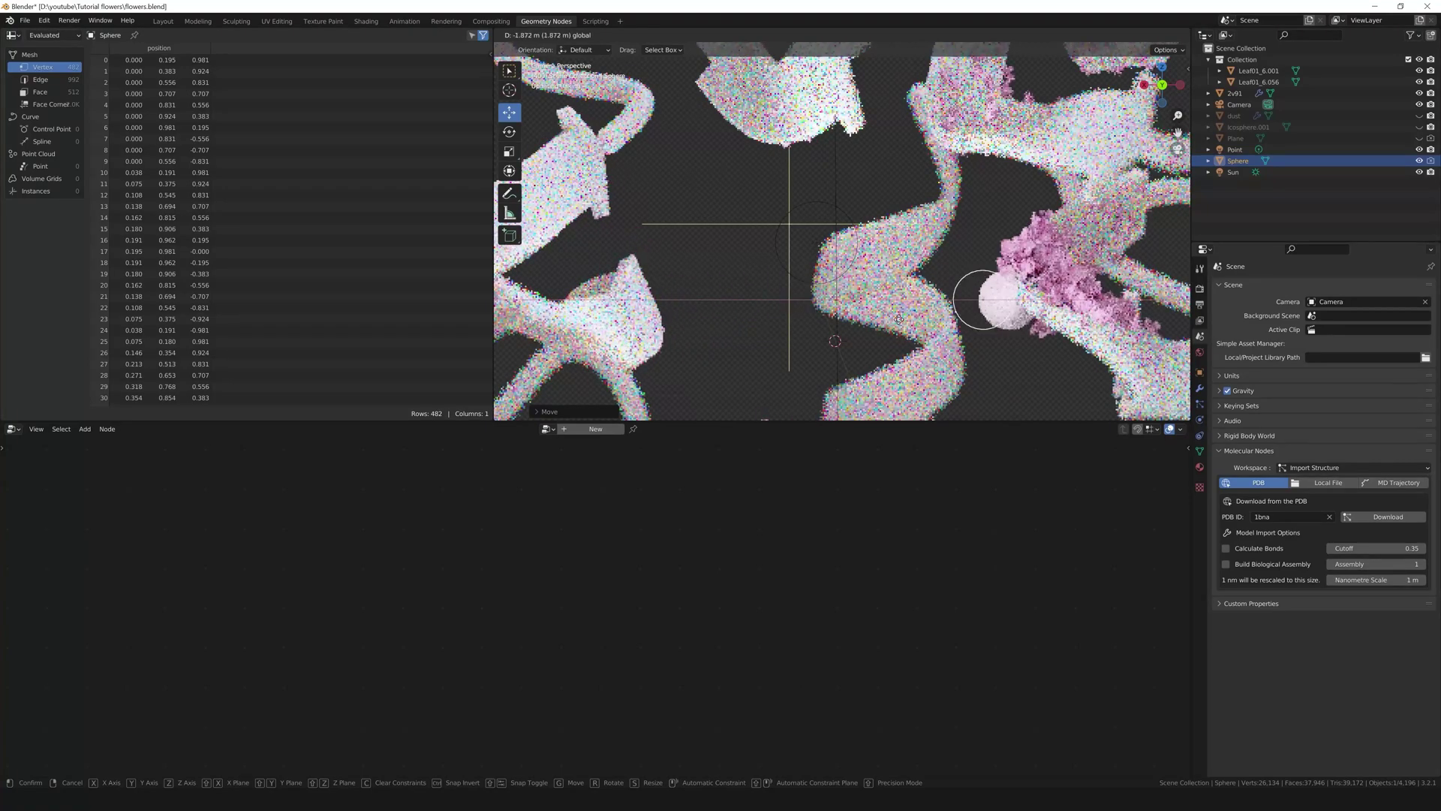
left_click(713, 331)
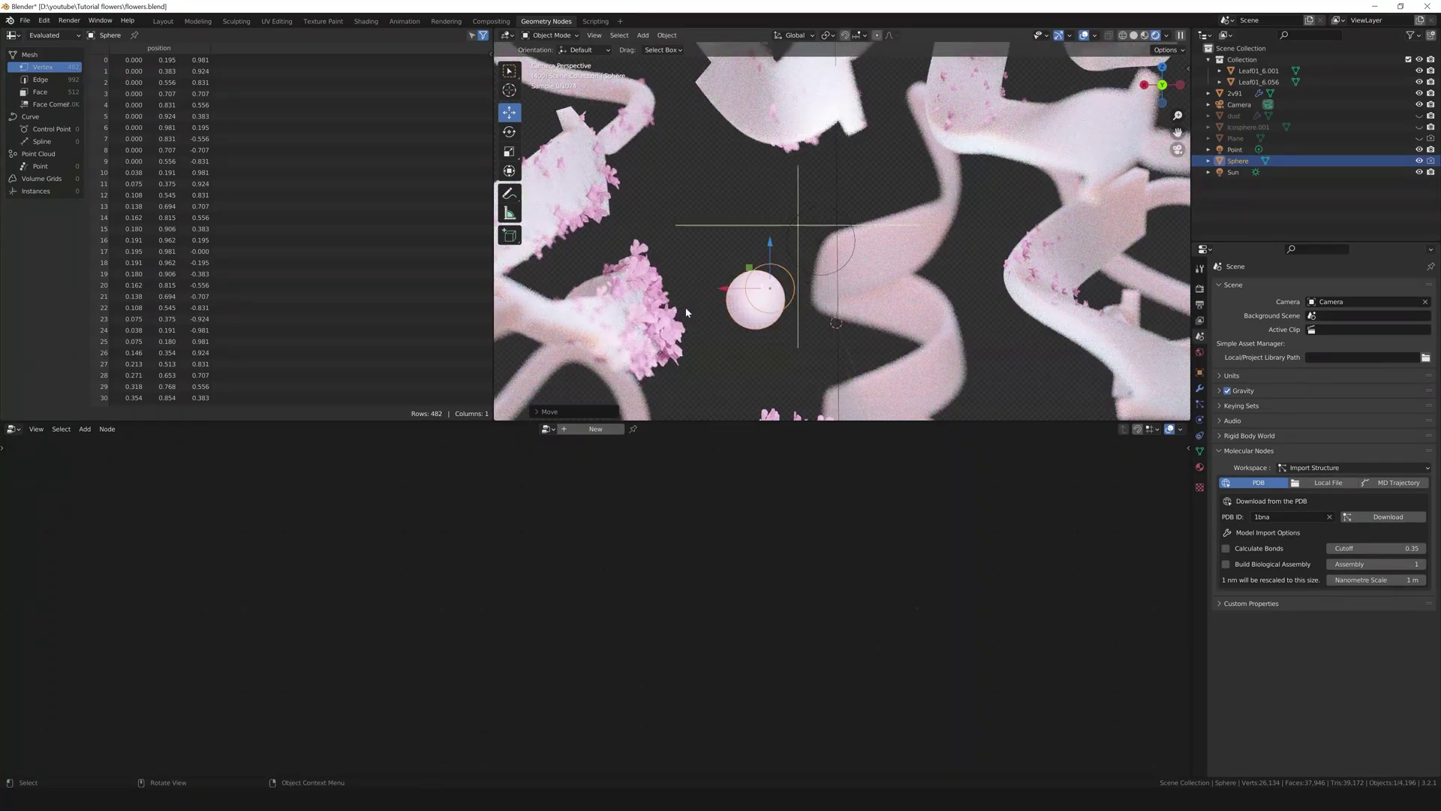
scroll(723, 256, "down", 6)
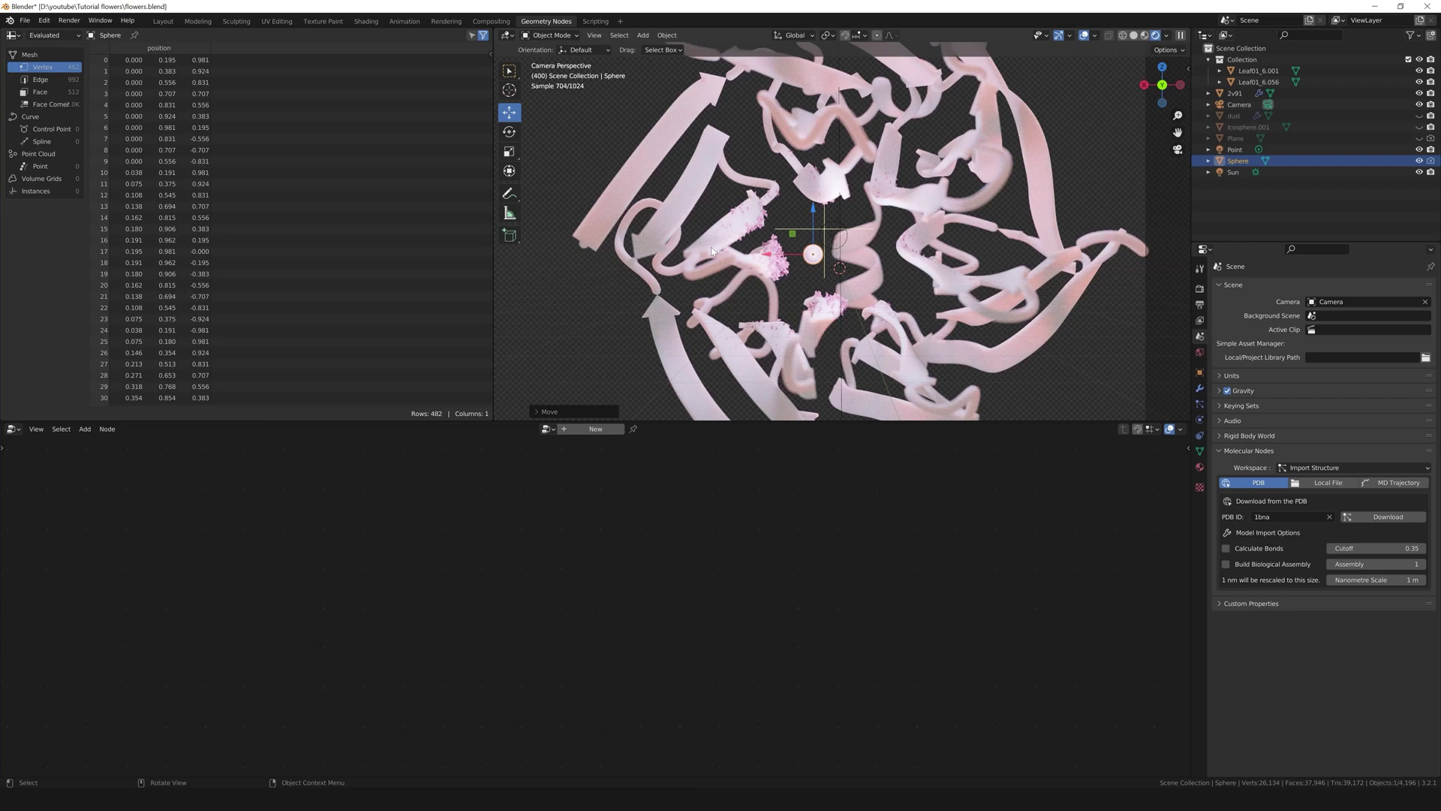
left_click(713, 391)
Try values of 1.48 and 0.28 in the Multiply node between Geometry Proximity and Float Curve.
scroll(751, 623, "up", 3)
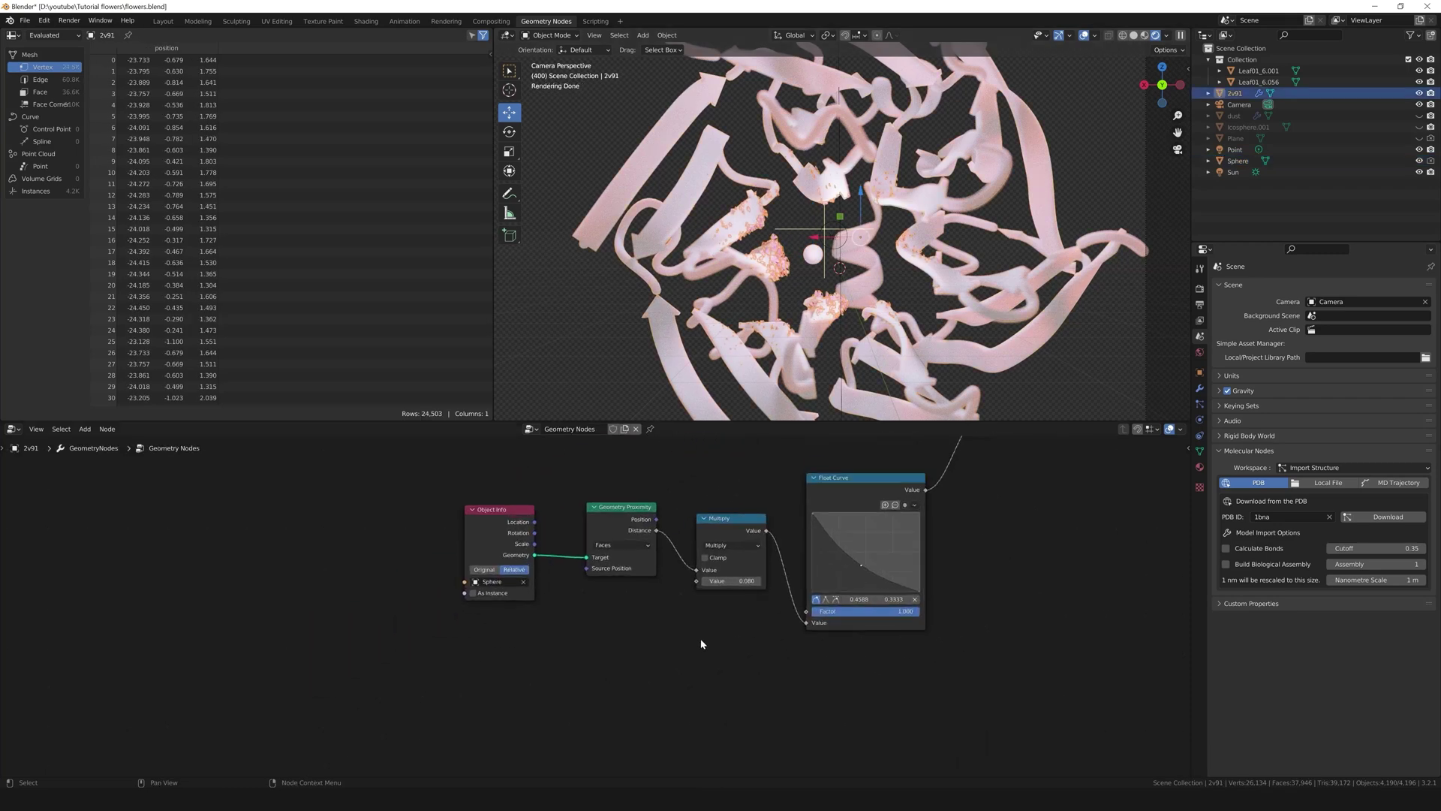
scroll(703, 647, "up", 1)
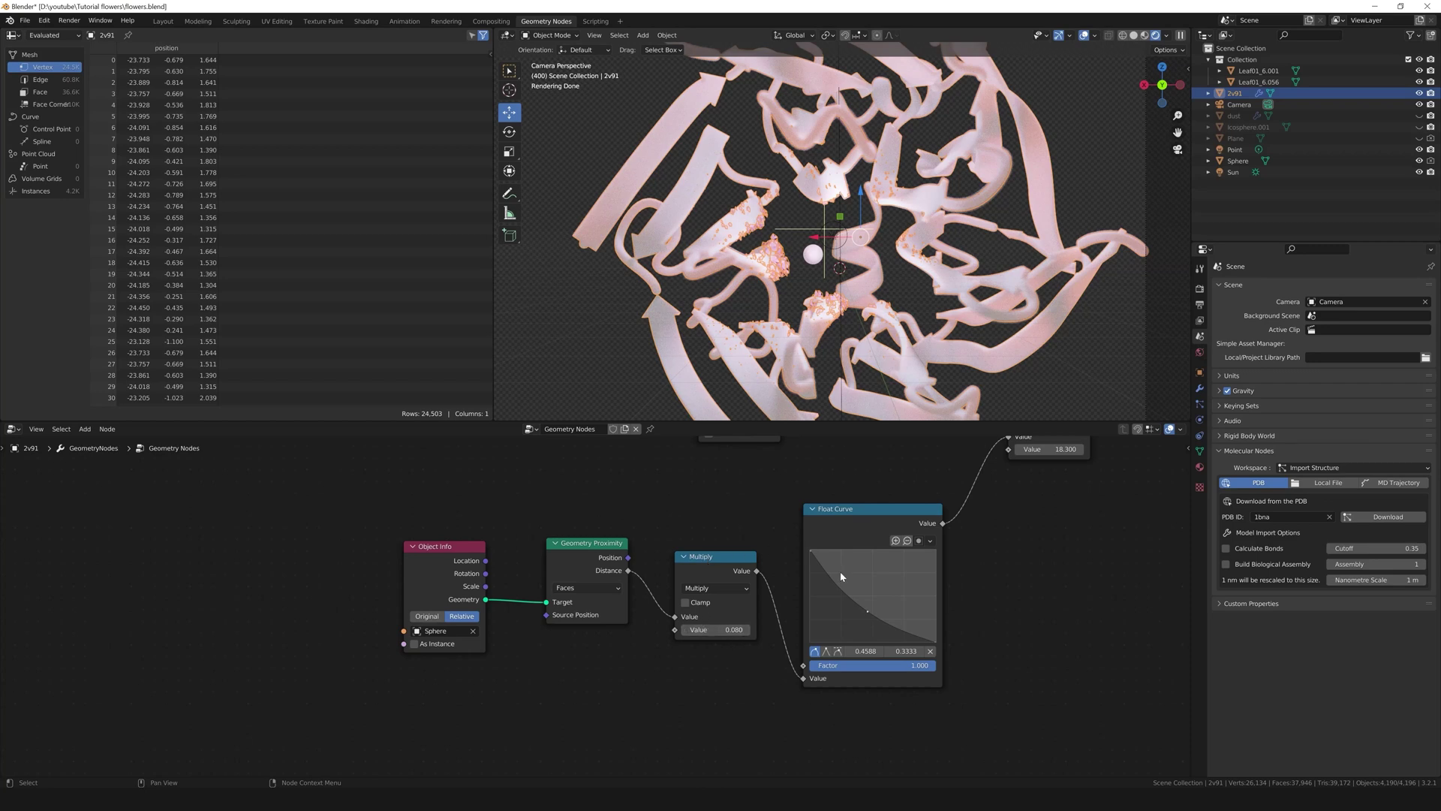
left_click(721, 630)
type("0.78")
key("Return")
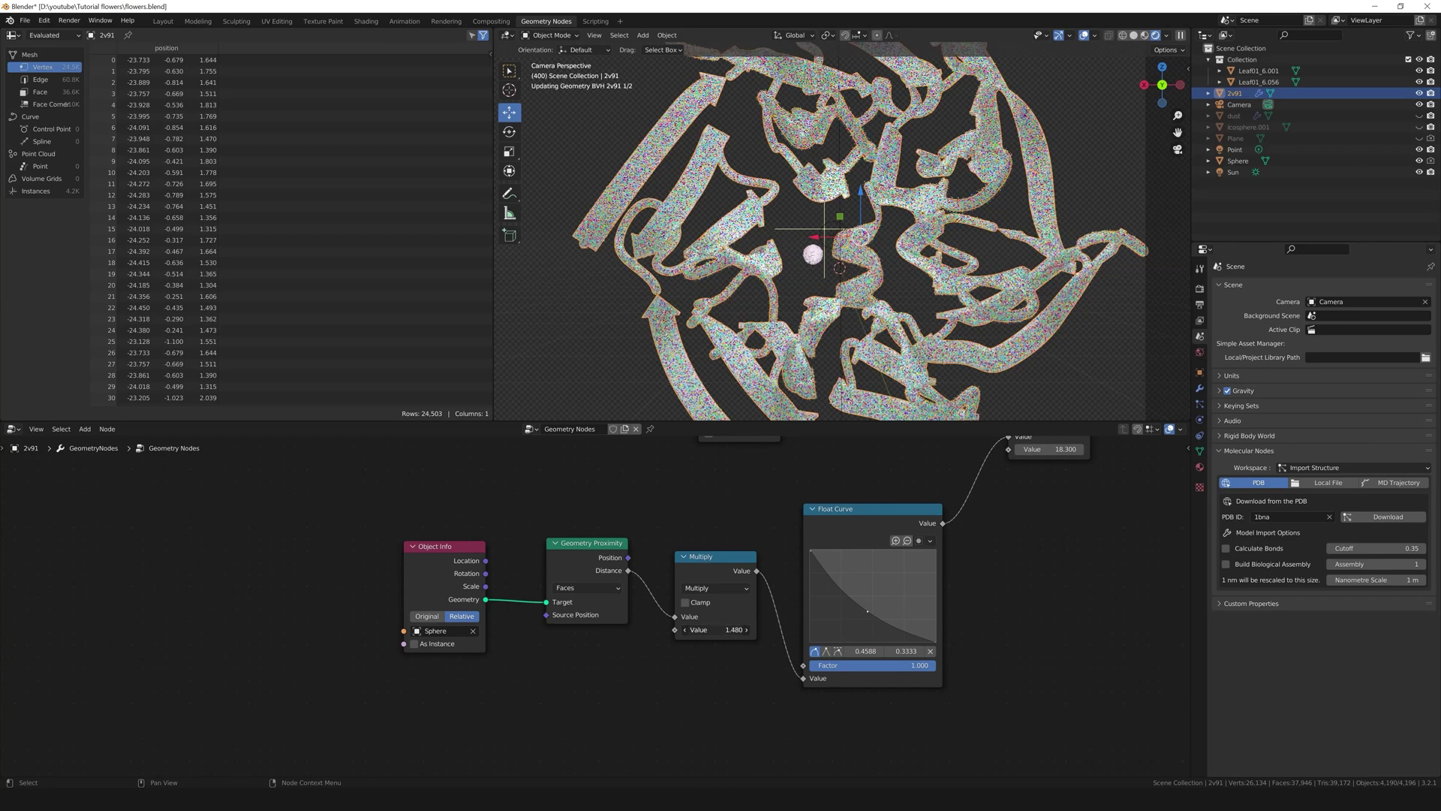
mouse_move(721, 630)
left_mouse_down()
mouse_move(694, 630)
mouse_move(739, 630)
mouse_move(694, 630)
mouse_move(714, 629)
left_mouse_up()
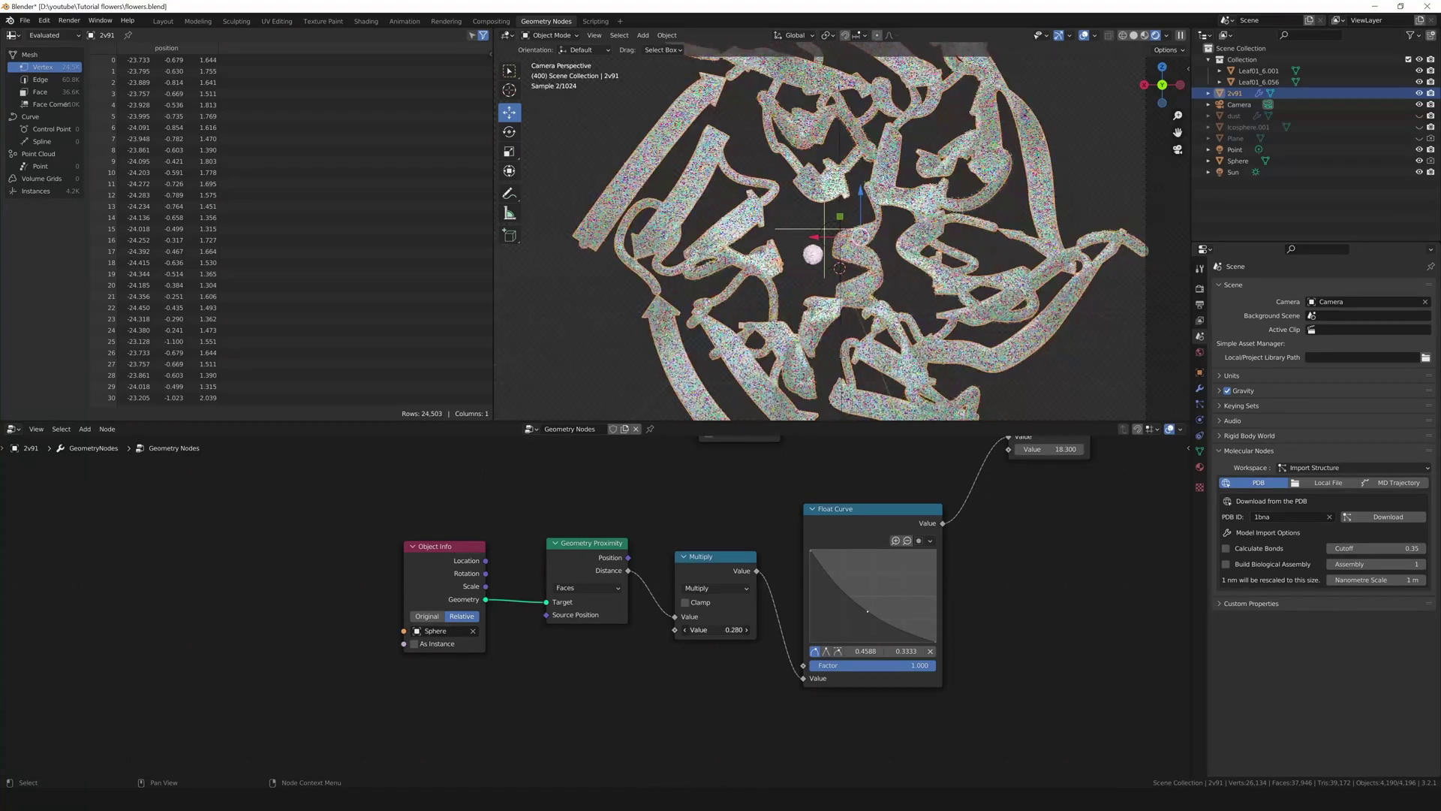
Set the proximity distance Multiply value to 0.05.
left_click(713, 629)
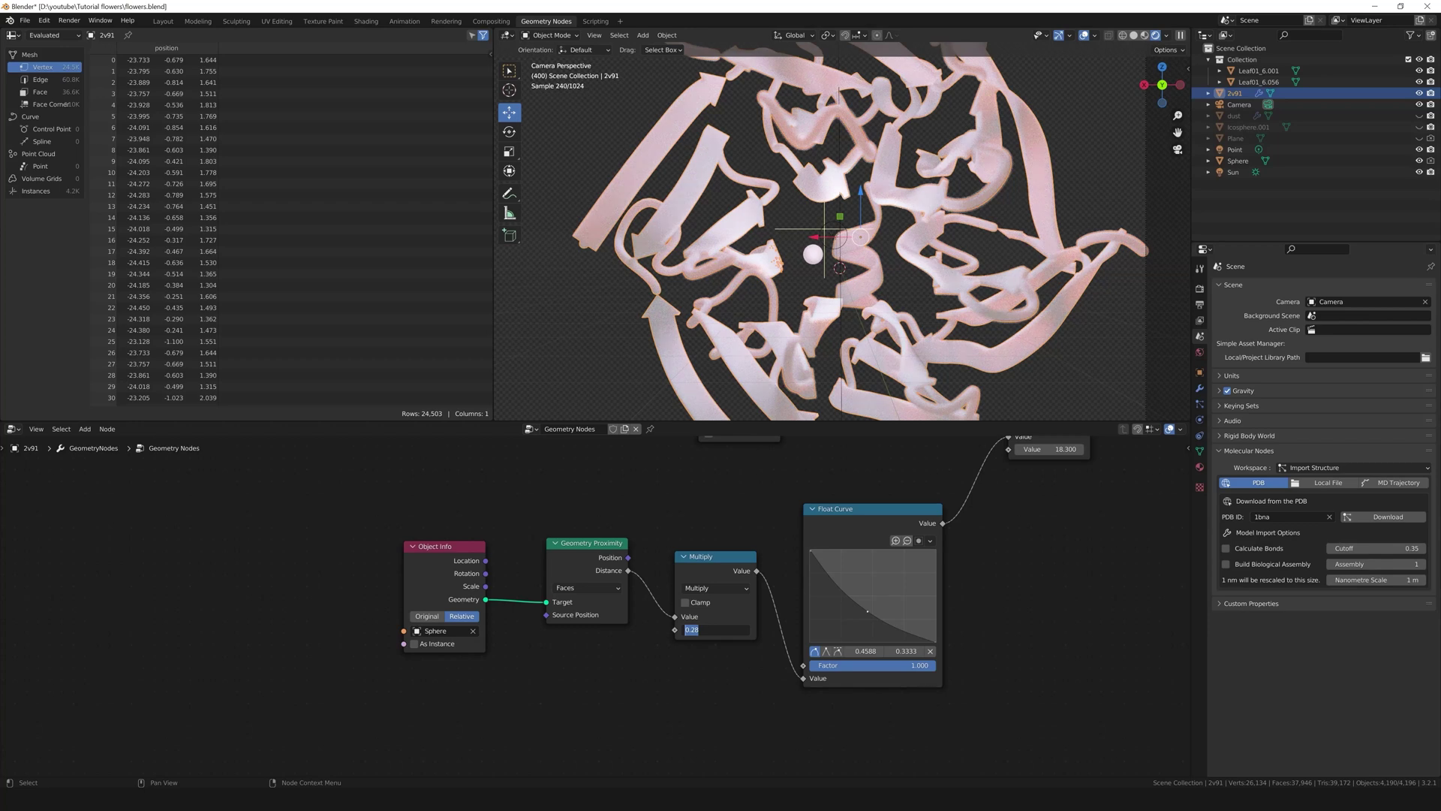
type("0.05")
key("Return")
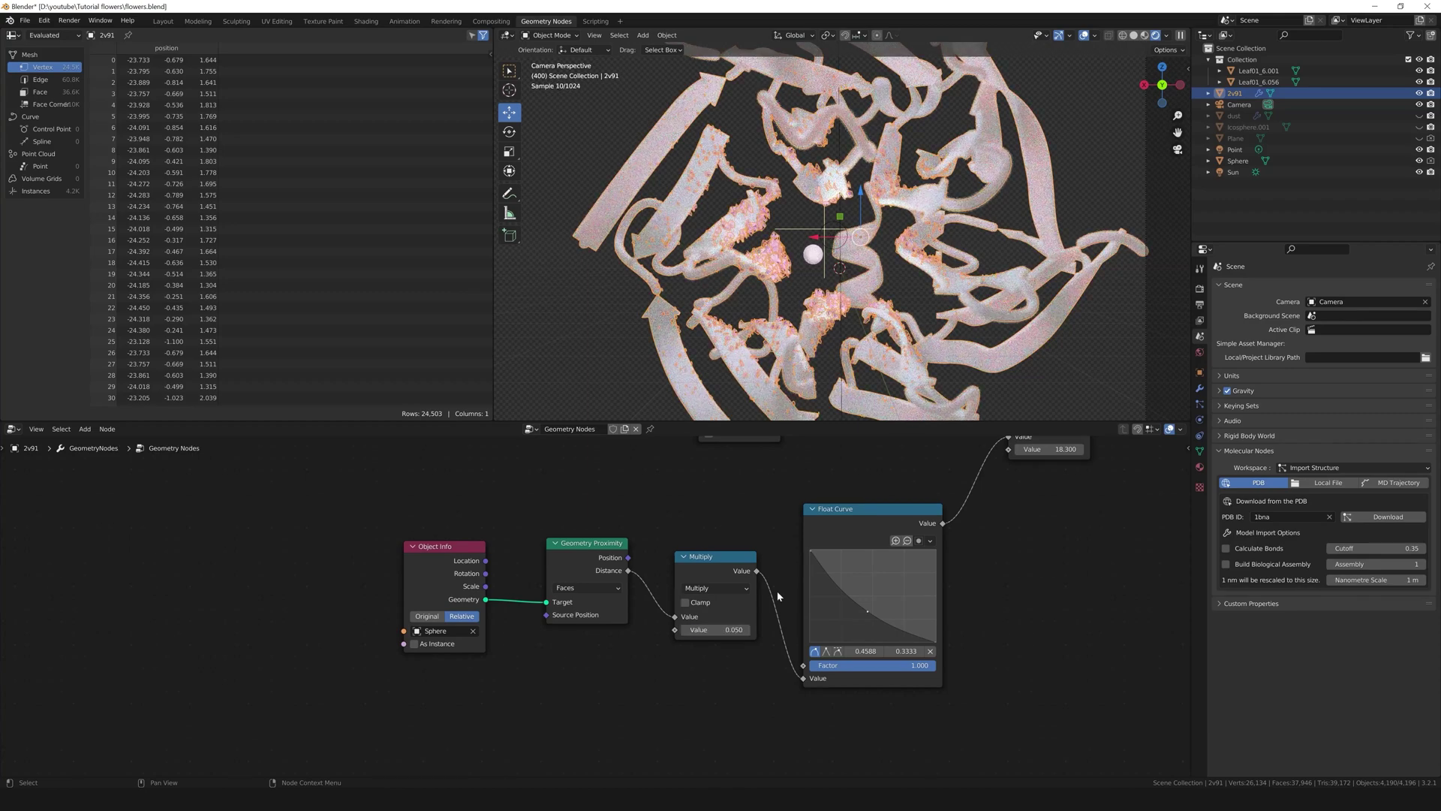
Try 0.08 for the proximity distance Multiply value, and settle on 0.02.
left_click(706, 629)
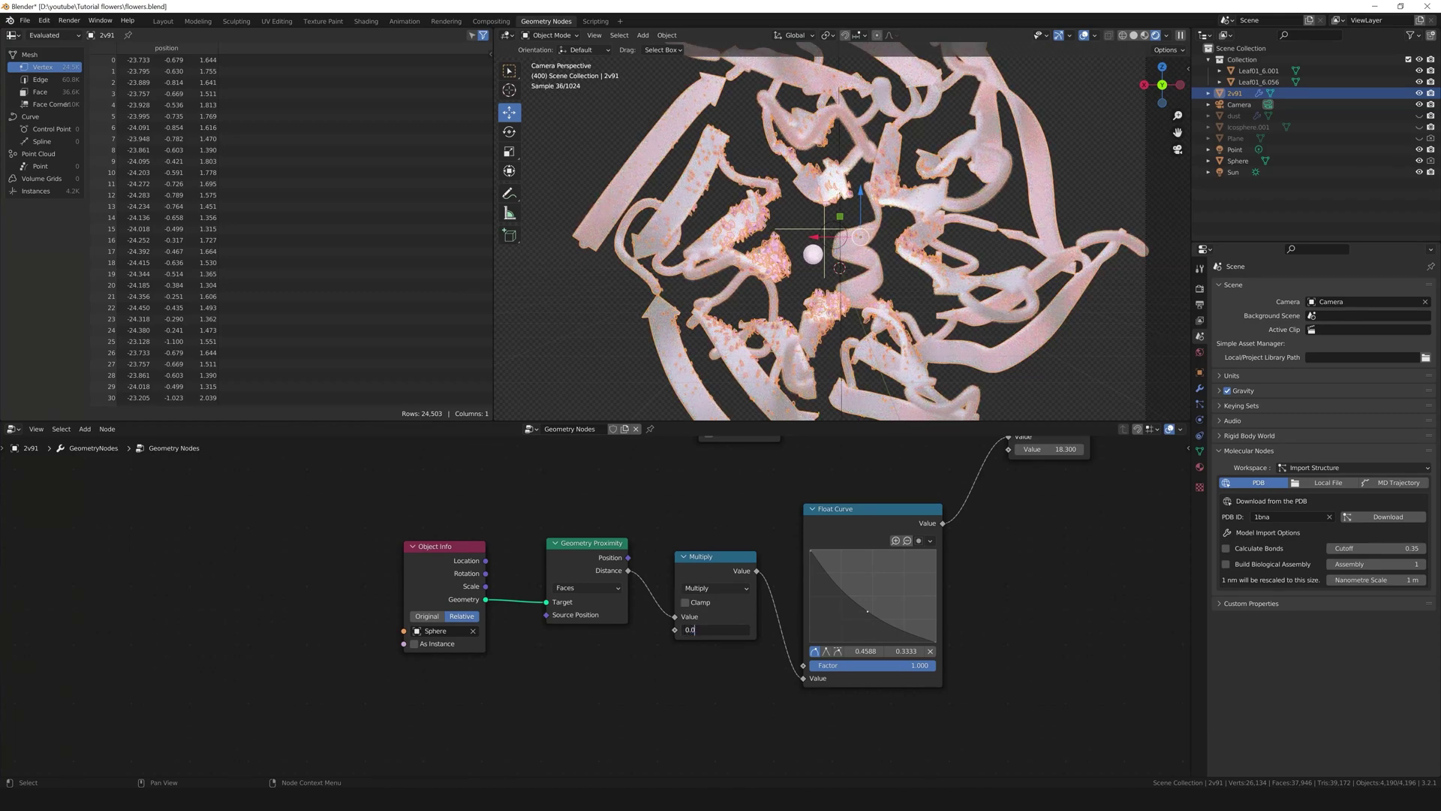
type("8")
key("Return")
left_click(710, 629)
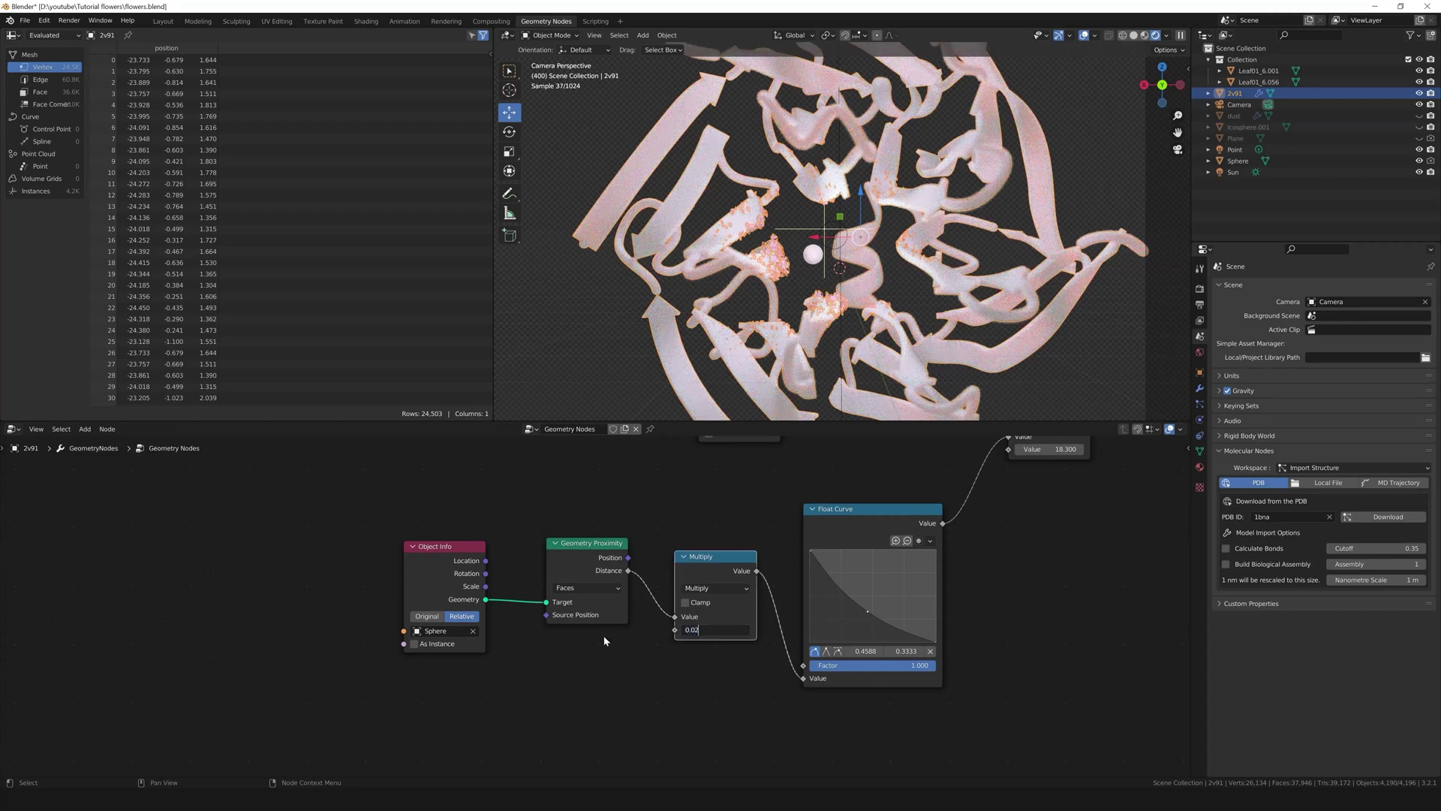
key("Return")
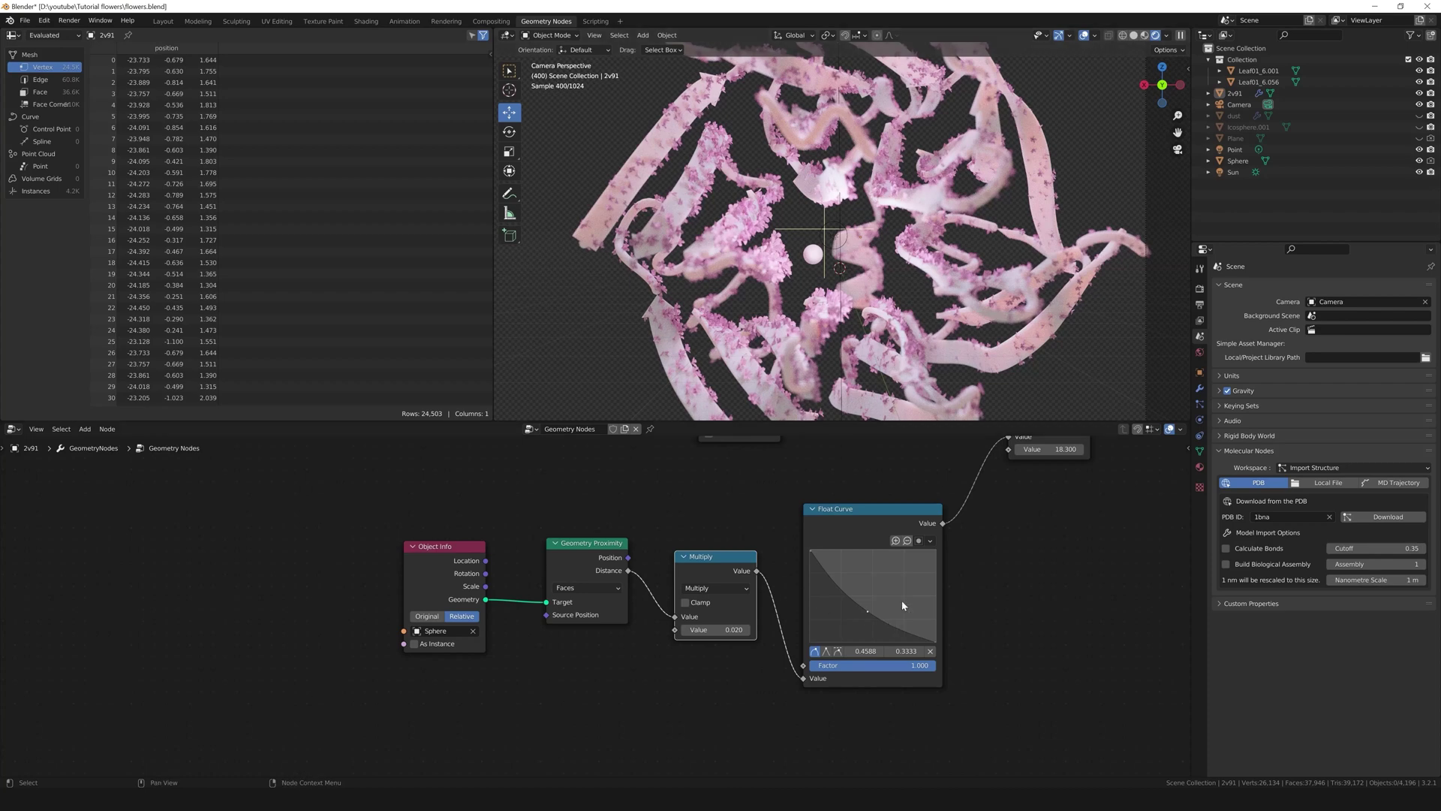
Slide the sphere along the global X axis to test the flower growth, and reselect the 2v91 model.
left_click(813, 253)
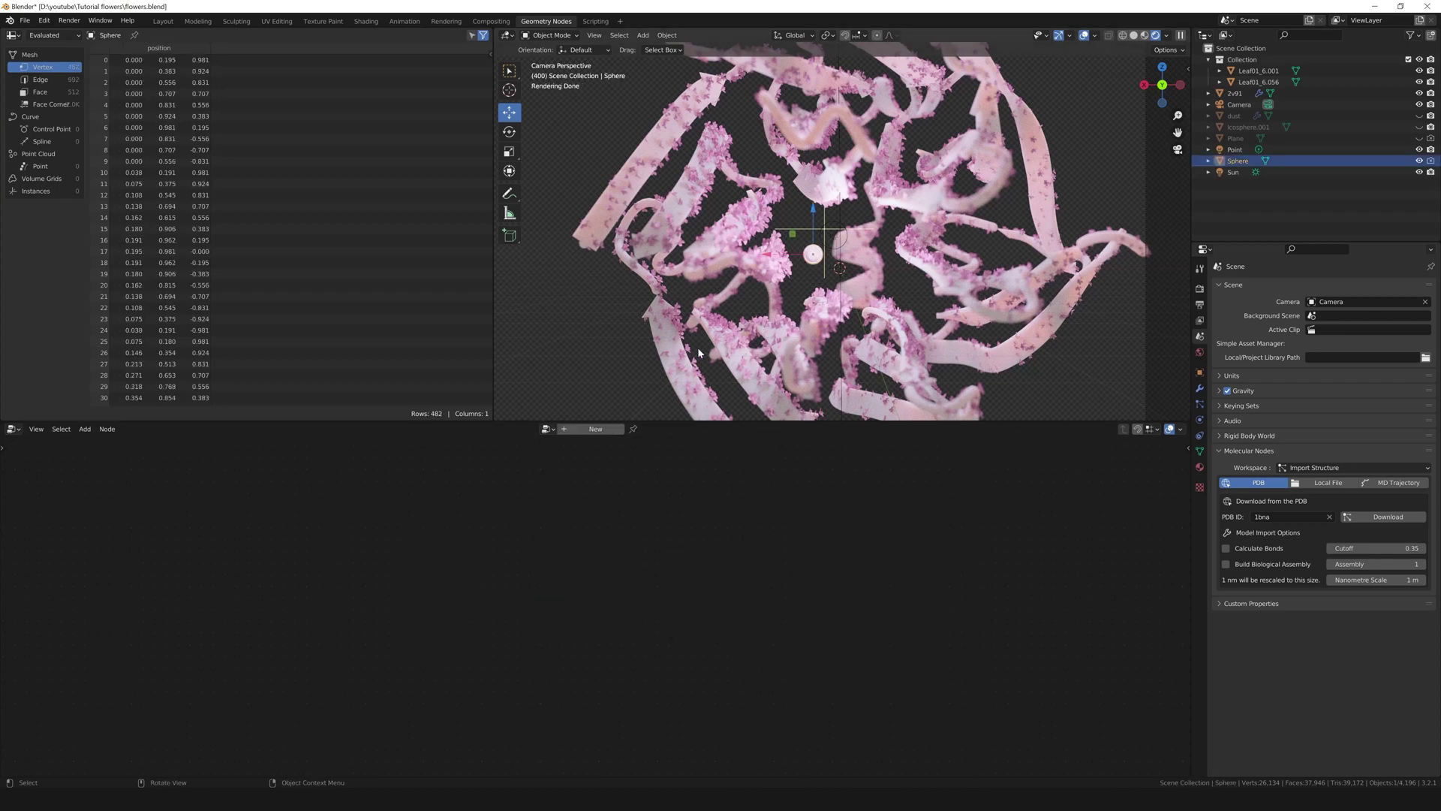
left_click_drag(769, 255, 768, 287)
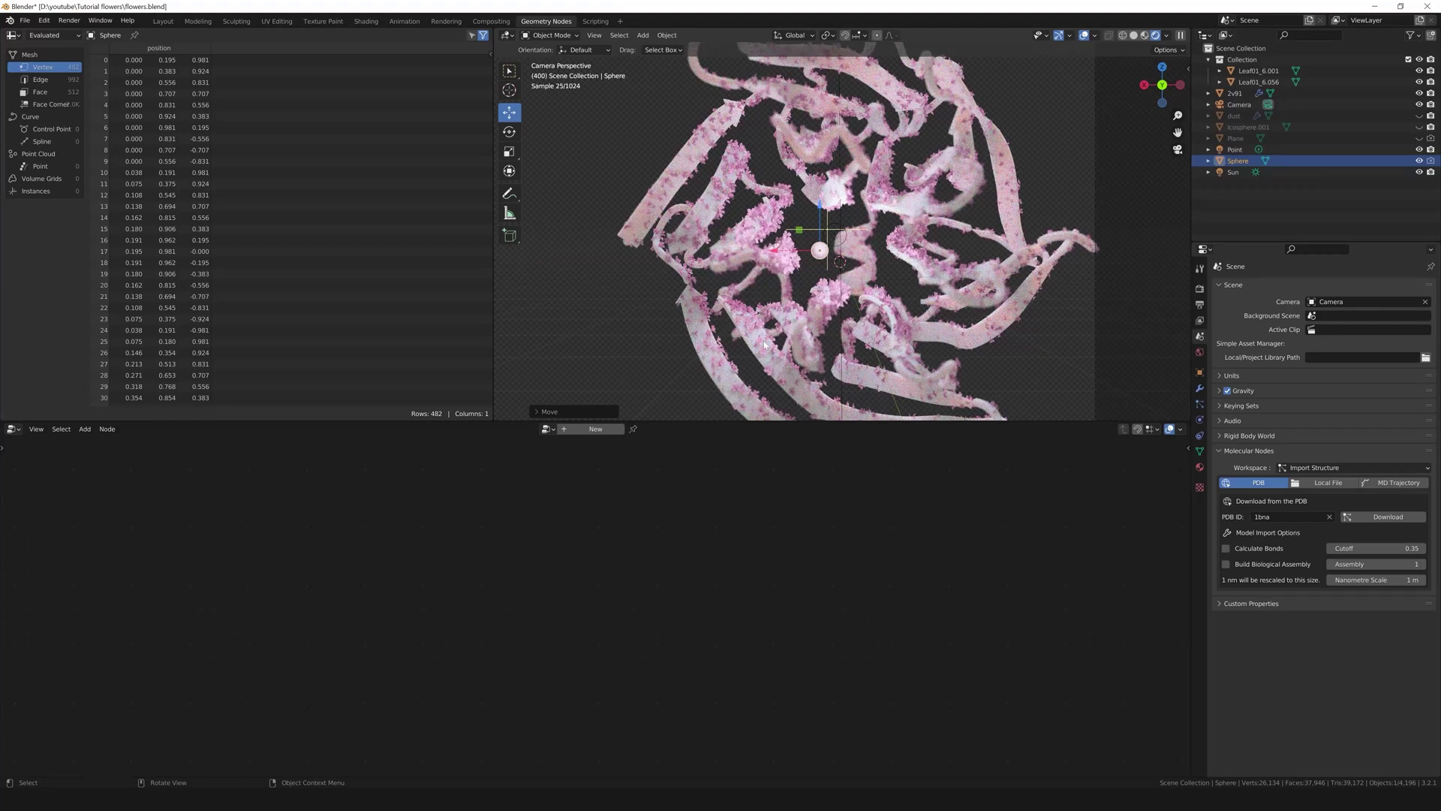
left_click(764, 344)
Set the Multiply value between the Float Curve and the instance scale to 26.2, and deselect the model.
middle_click_drag(1097, 547, 992, 569)
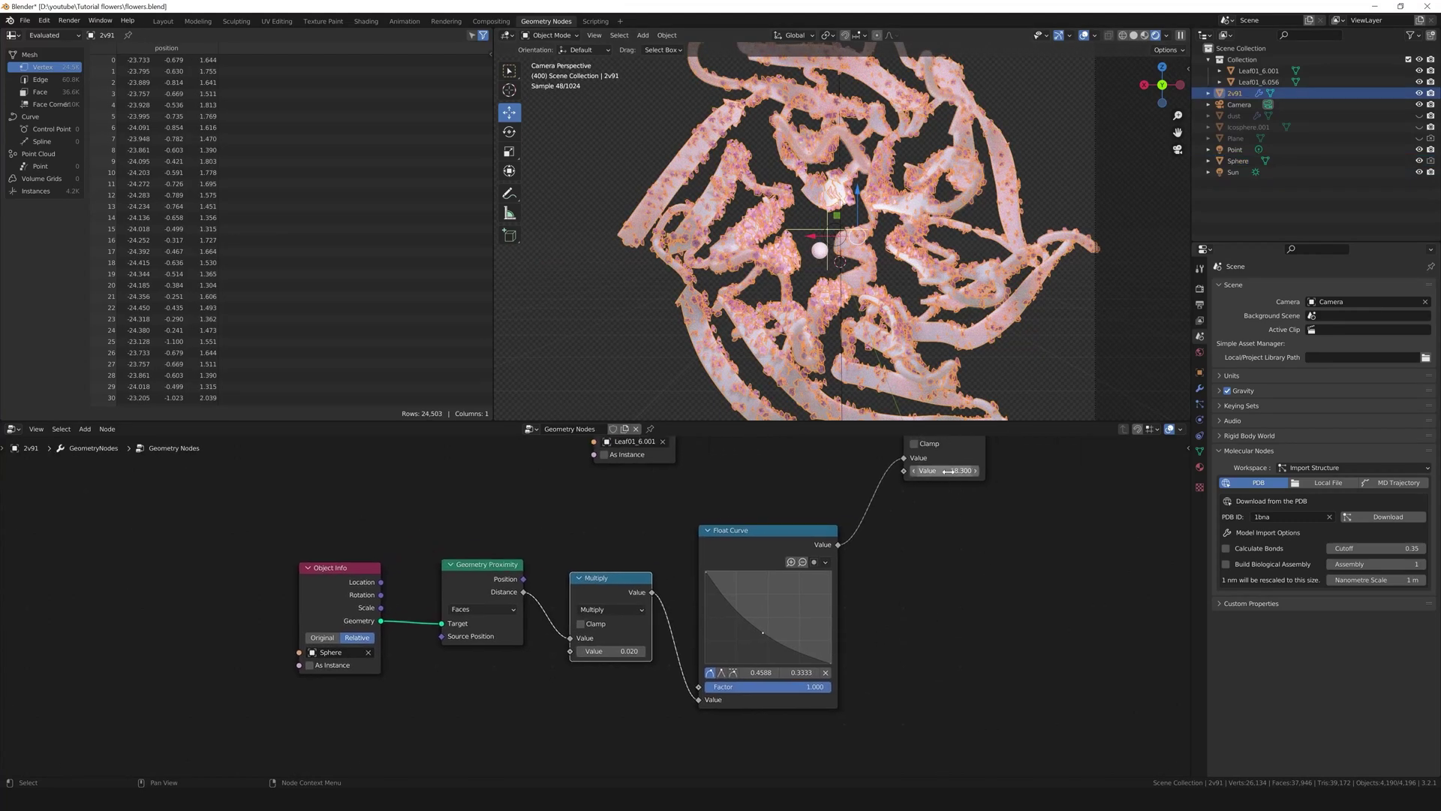
left_click_drag(944, 471, 1009, 471)
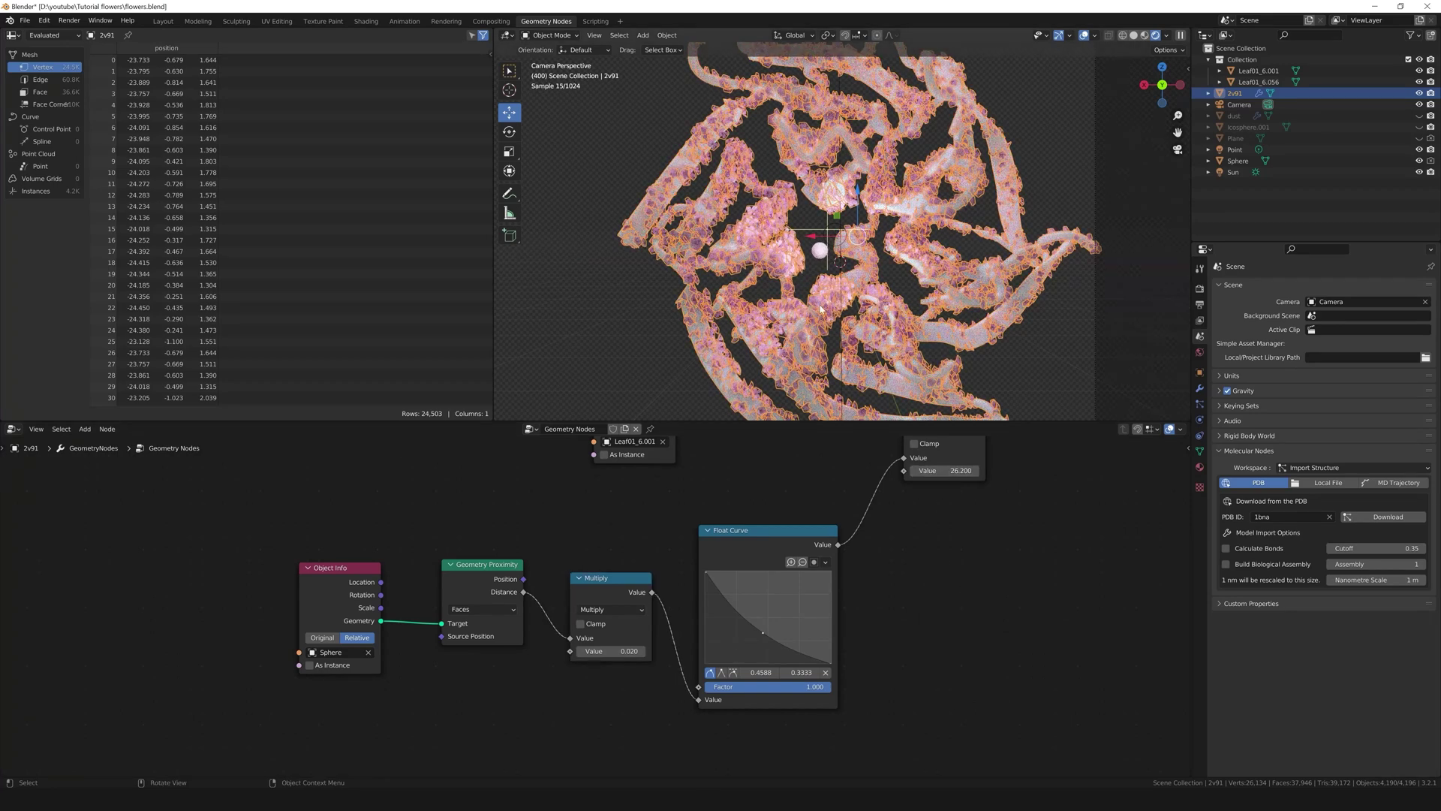
left_click(1053, 343)
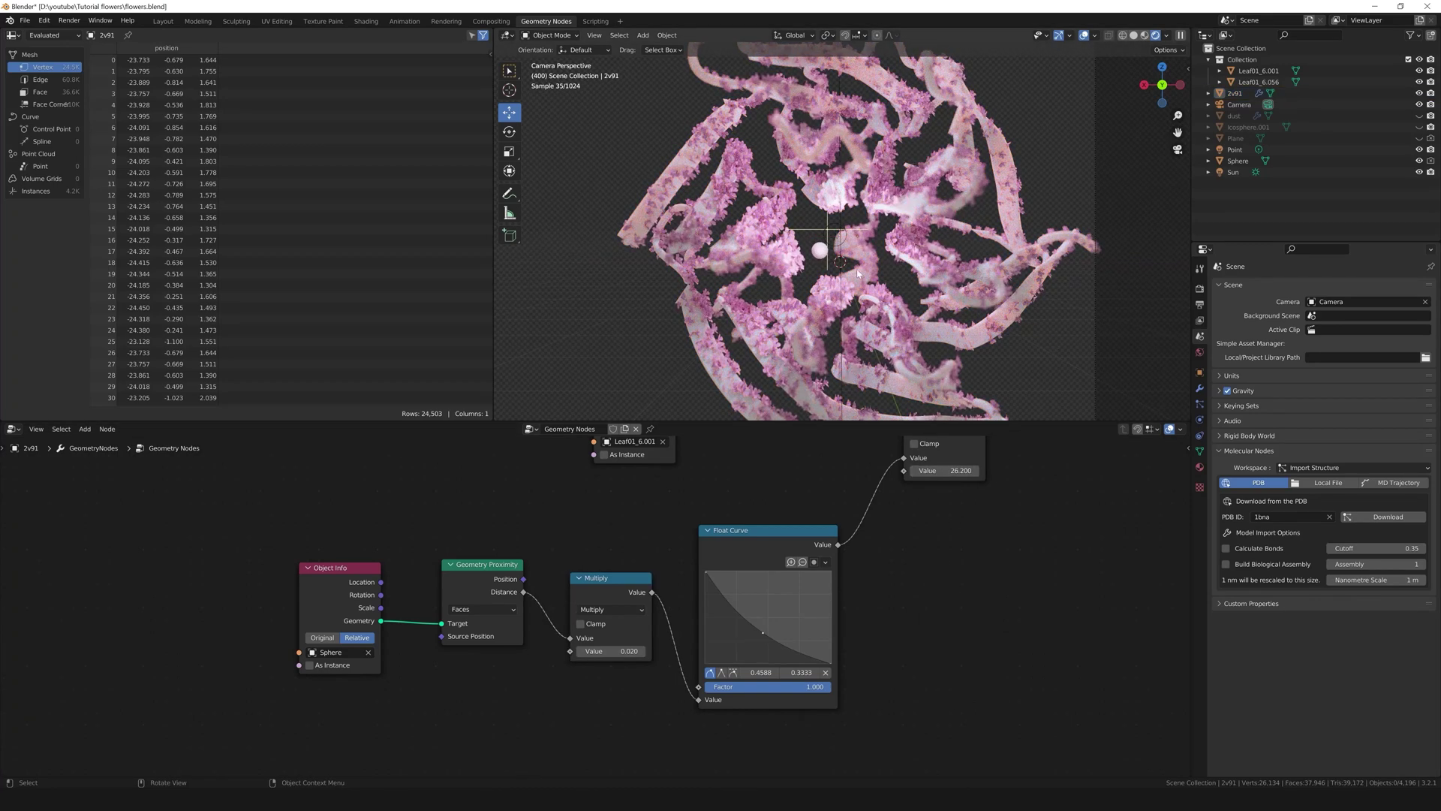
Move the Random Value node closer to Rotate Instances, and try a different Max value for the random rotation.
middle_click_drag(1010, 520, 670, 773)
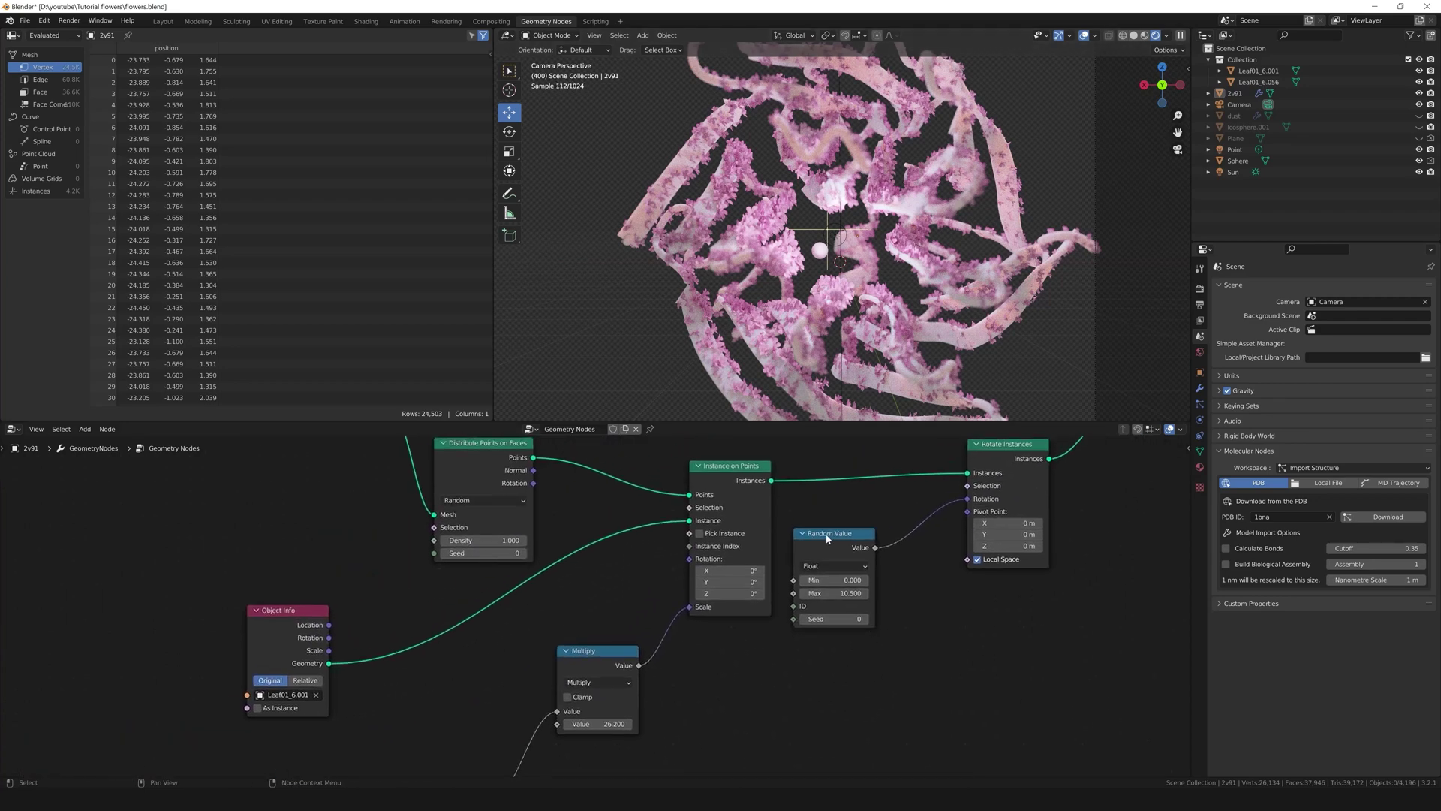
left_click_drag(825, 538, 862, 514)
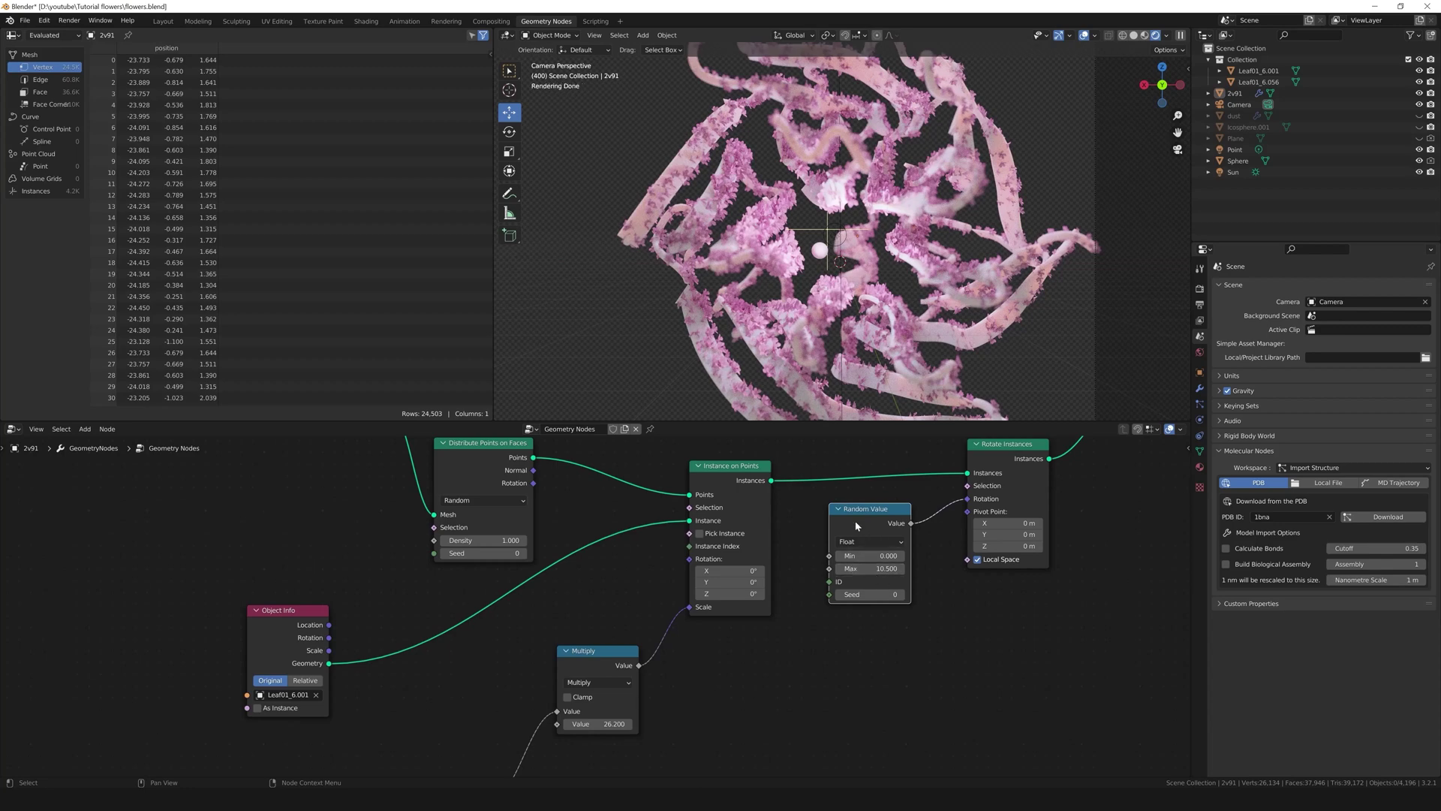
mouse_move(981, 506)
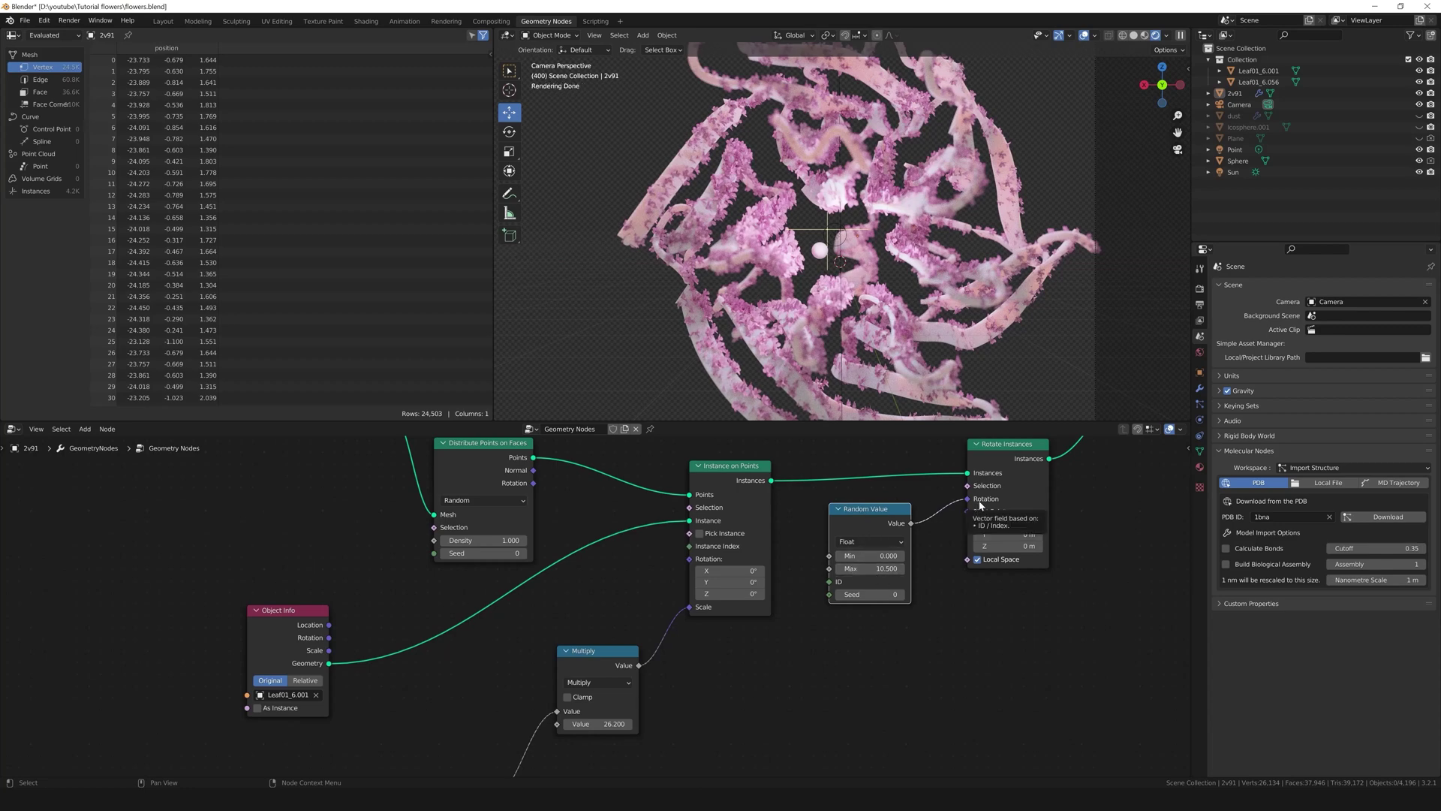
left_click_drag(871, 568, 1011, 569)
key("Escape")
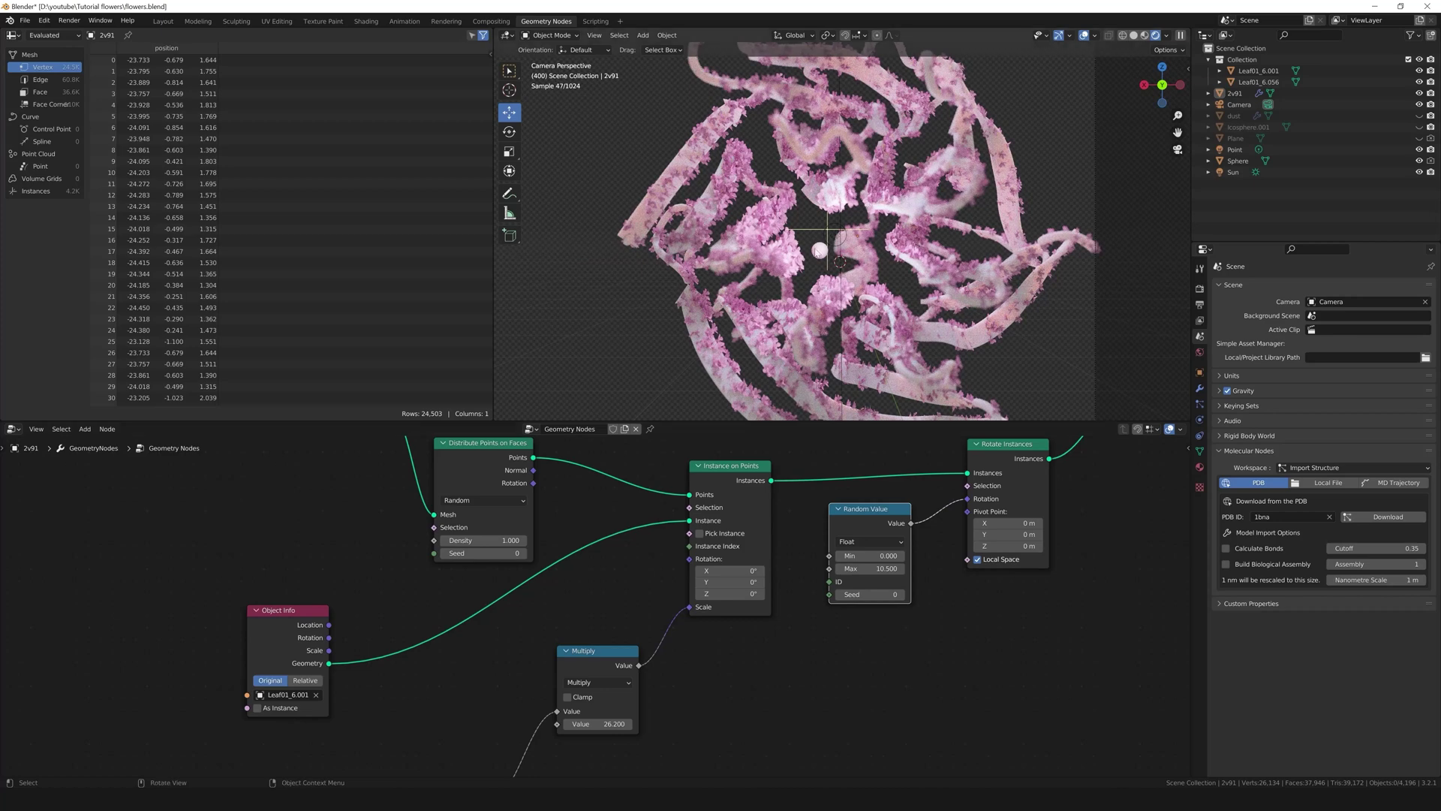
left_click(837, 270)
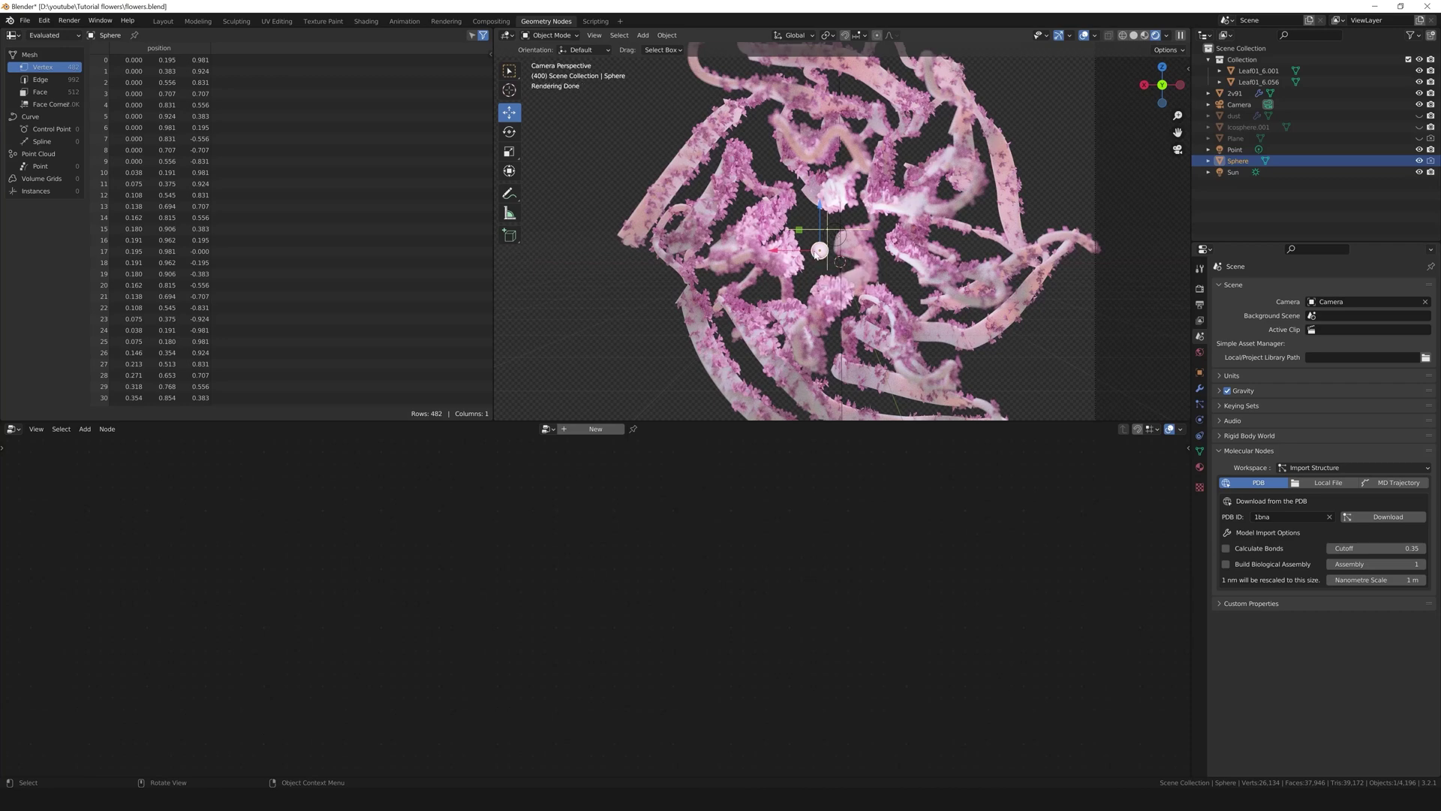
key("s")
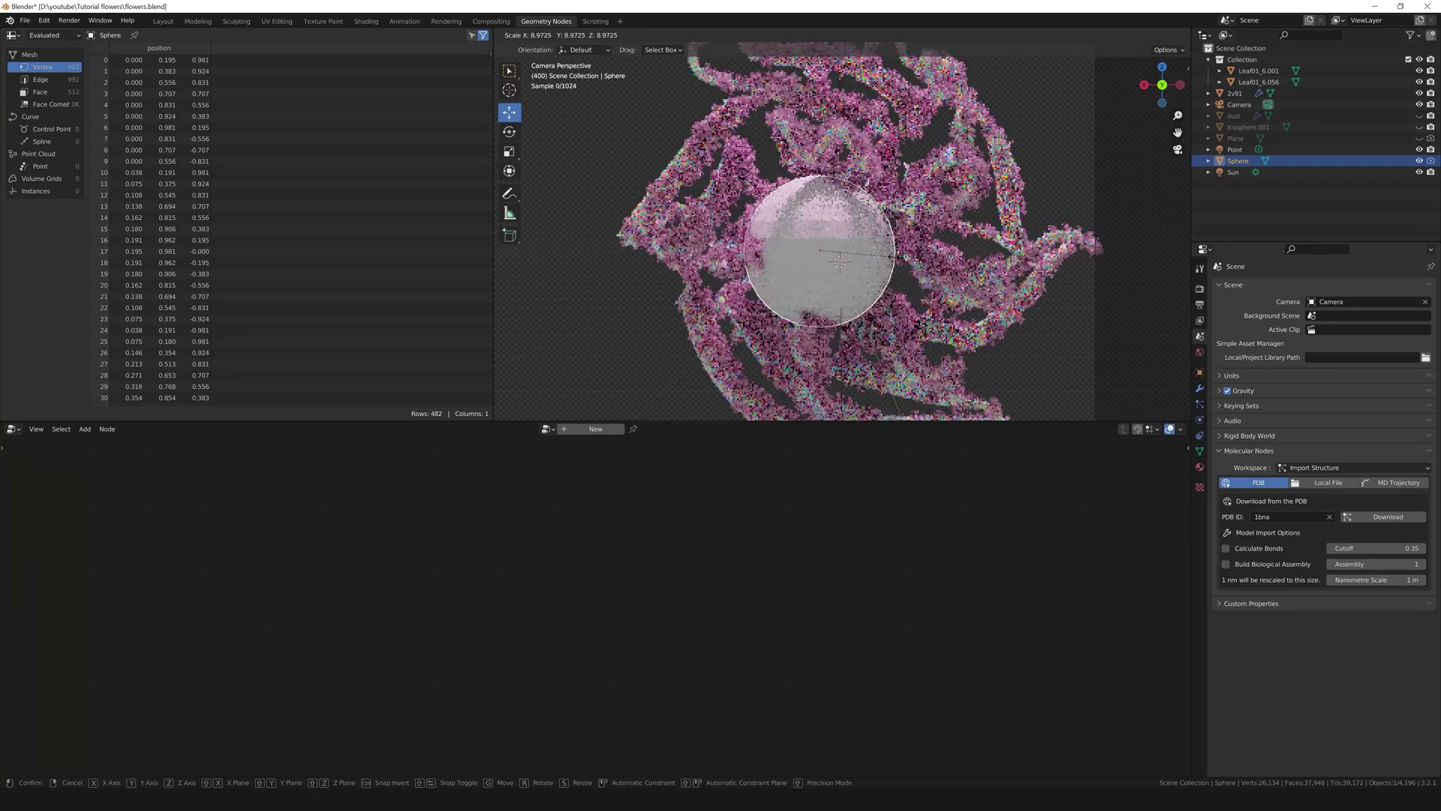
right_click(891, 257)
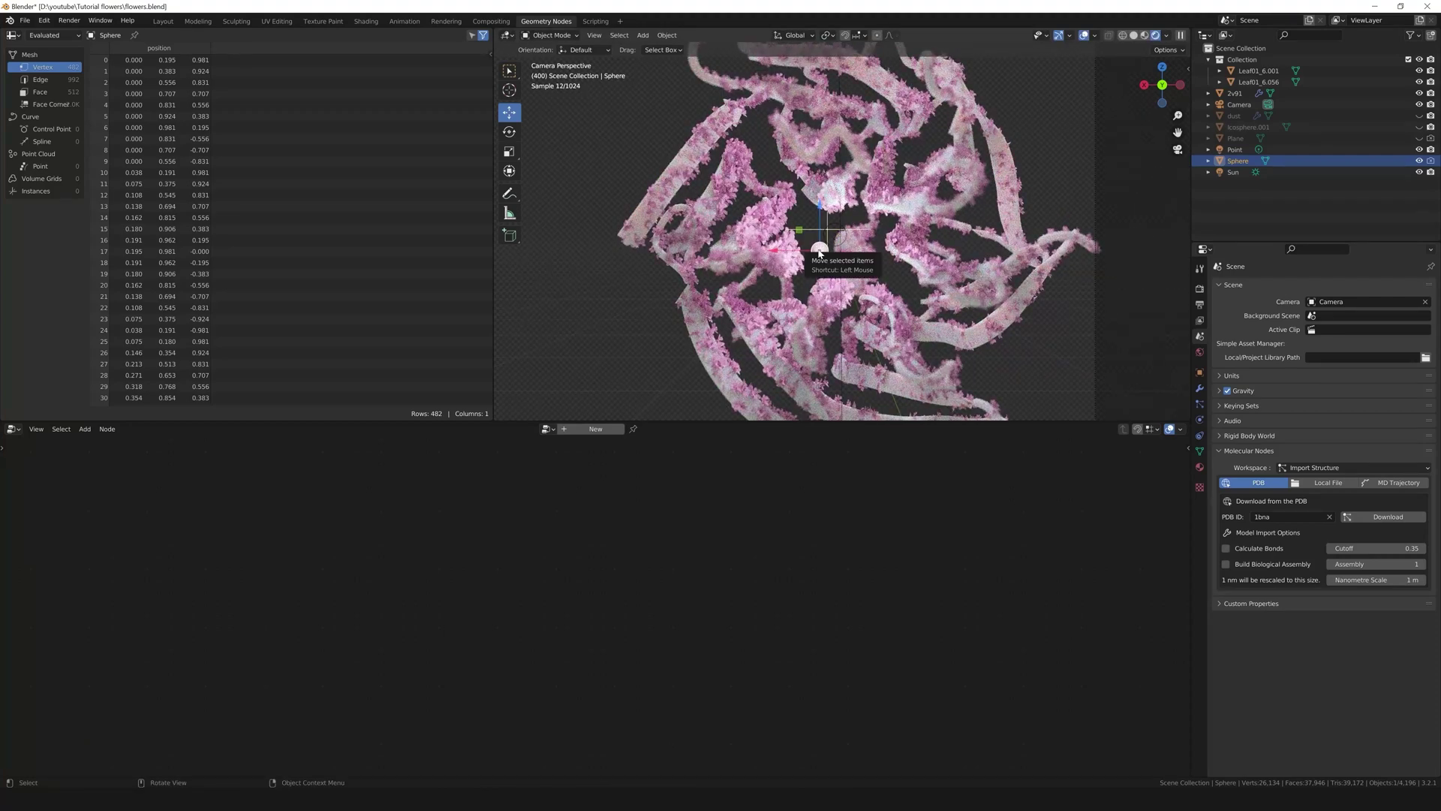
scroll(820, 254, "up", 3)
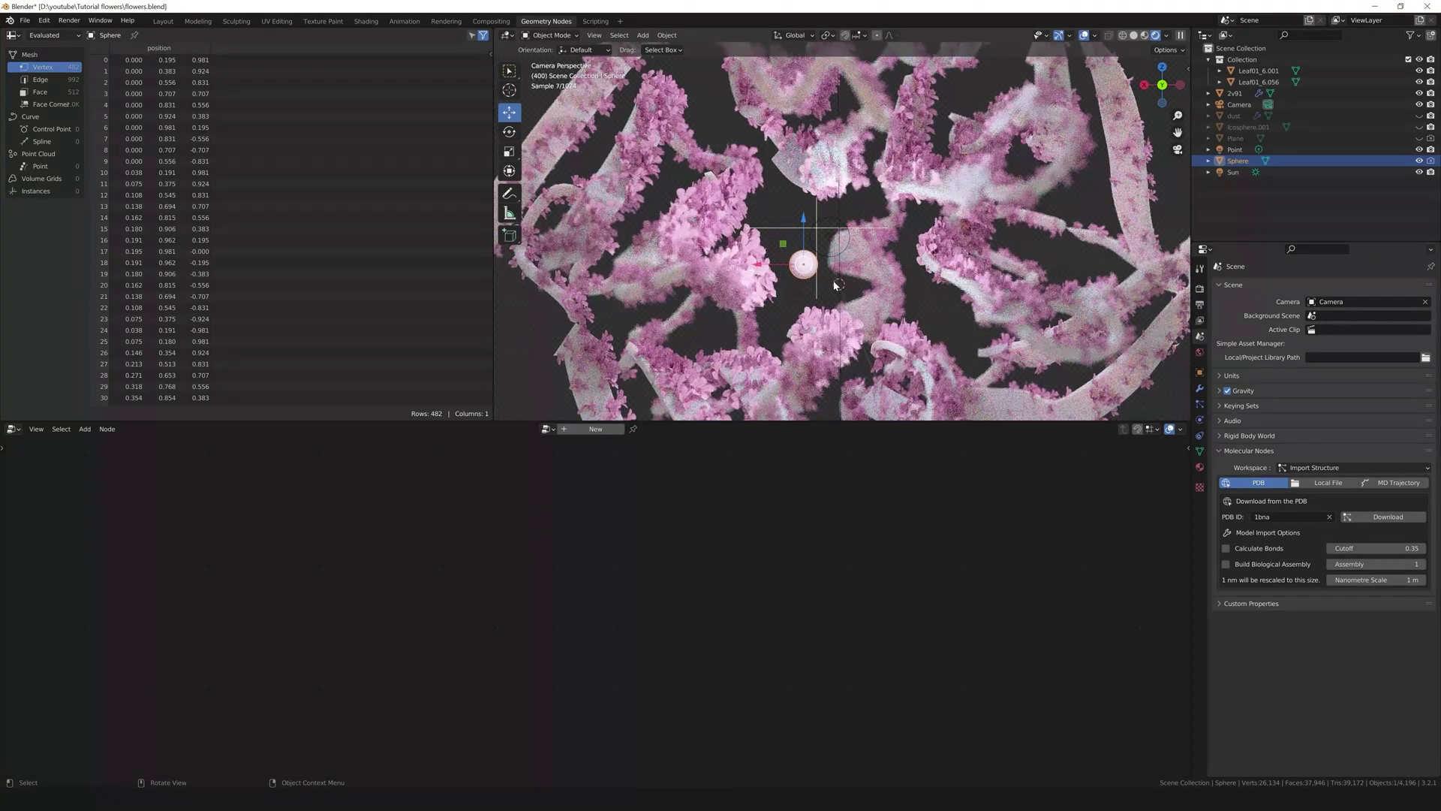
key("alt+a")
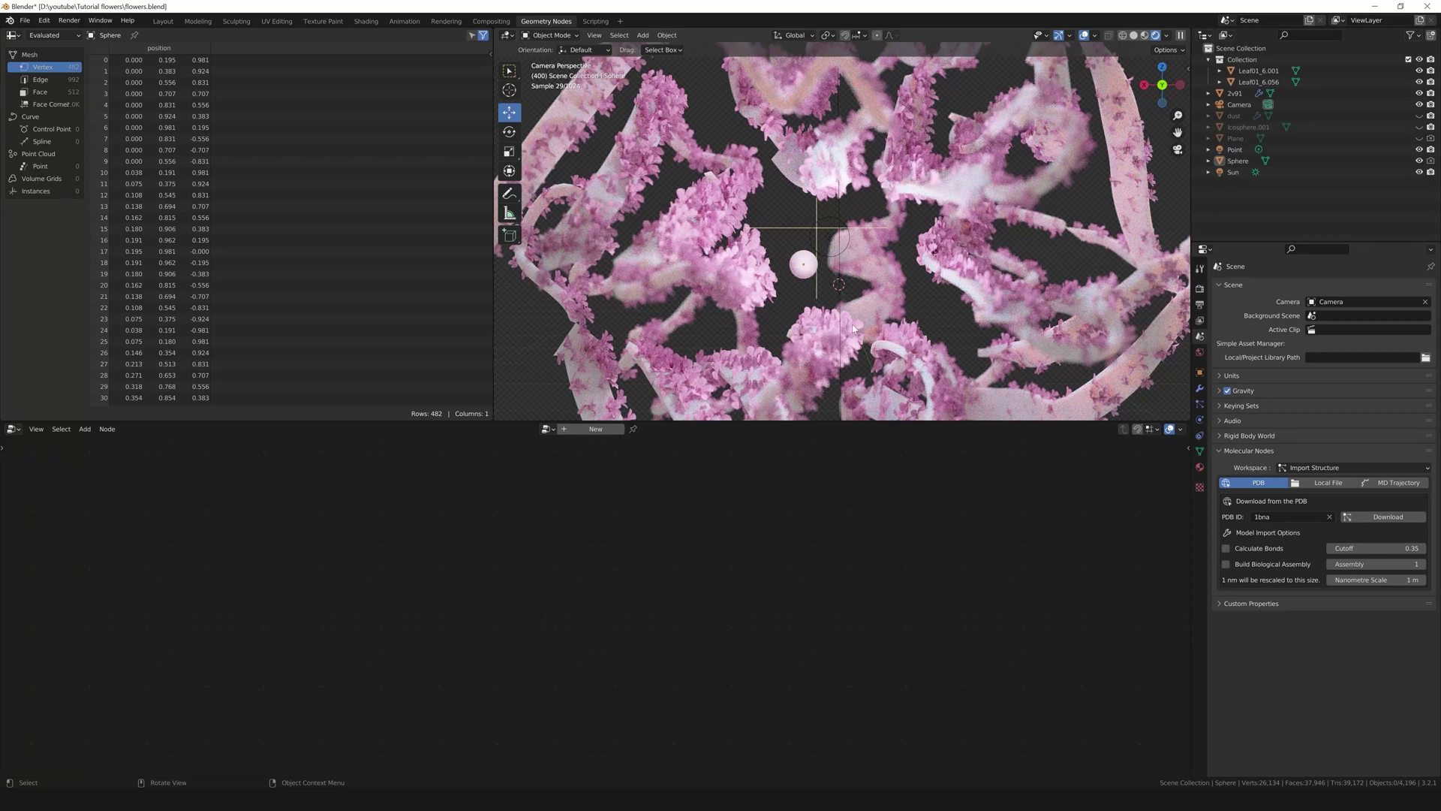
Scale the sphere up uniformly until it fills the opening at the protein's centre.
left_click(802, 268)
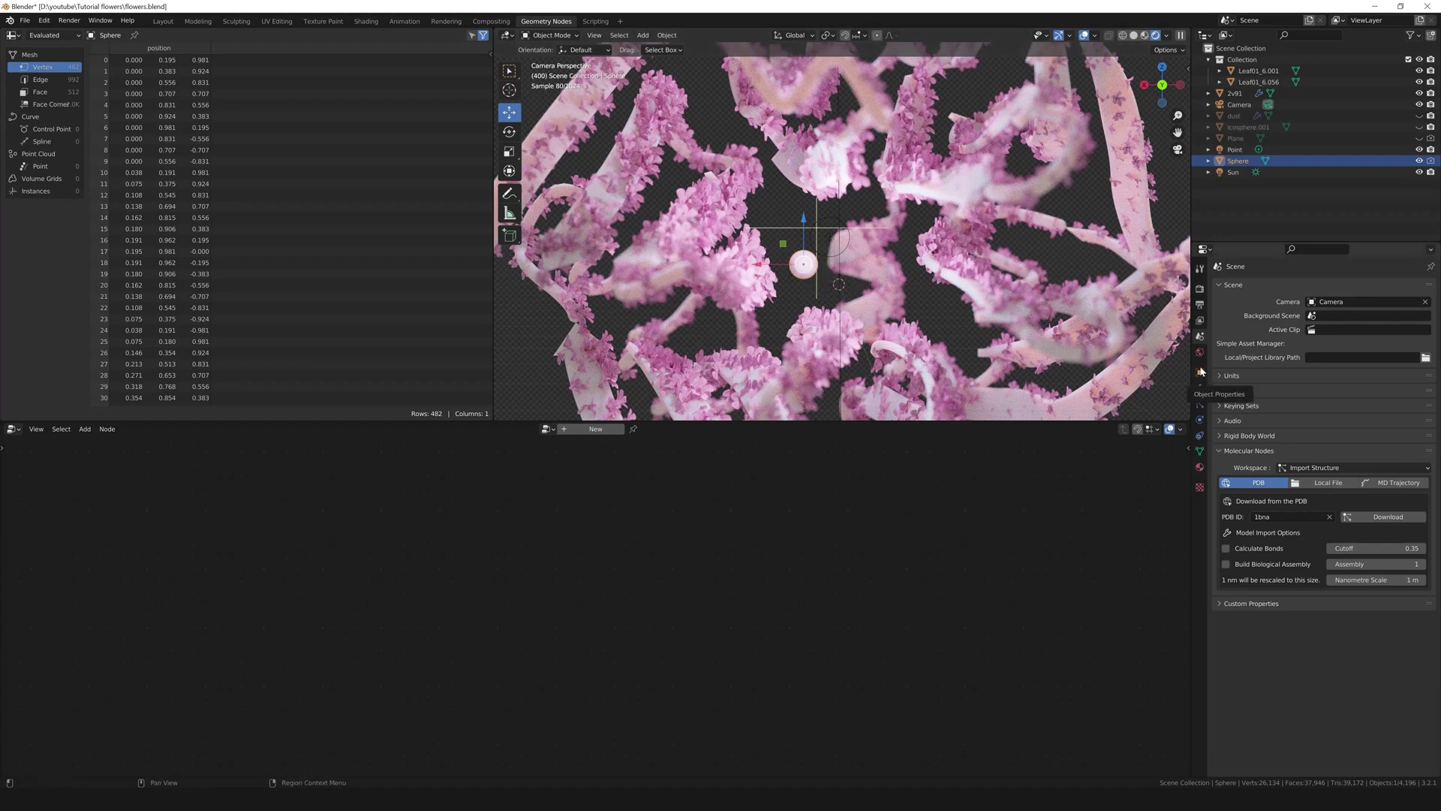
key("s")
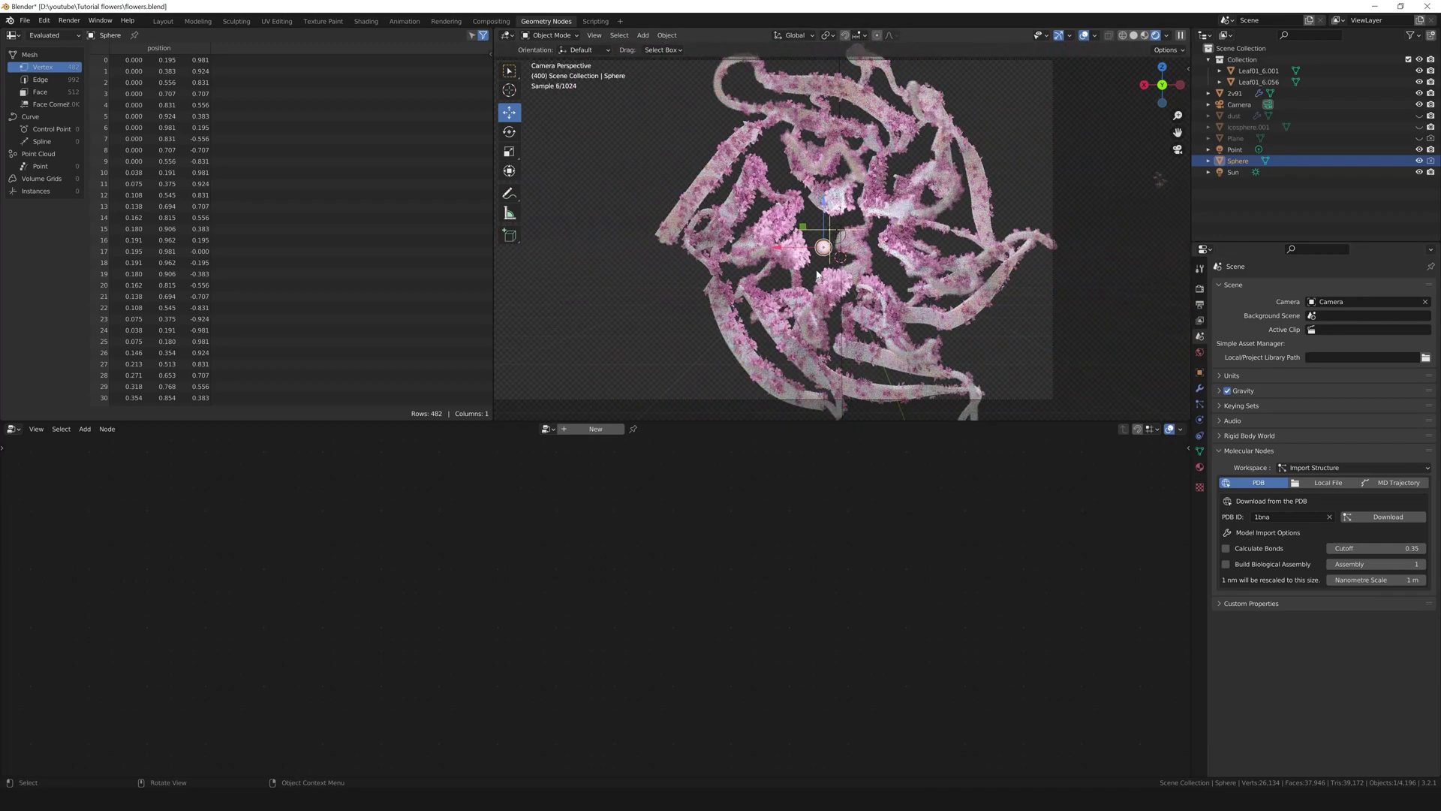
left_click(796, 127)
scroll(794, 254, "up", 3)
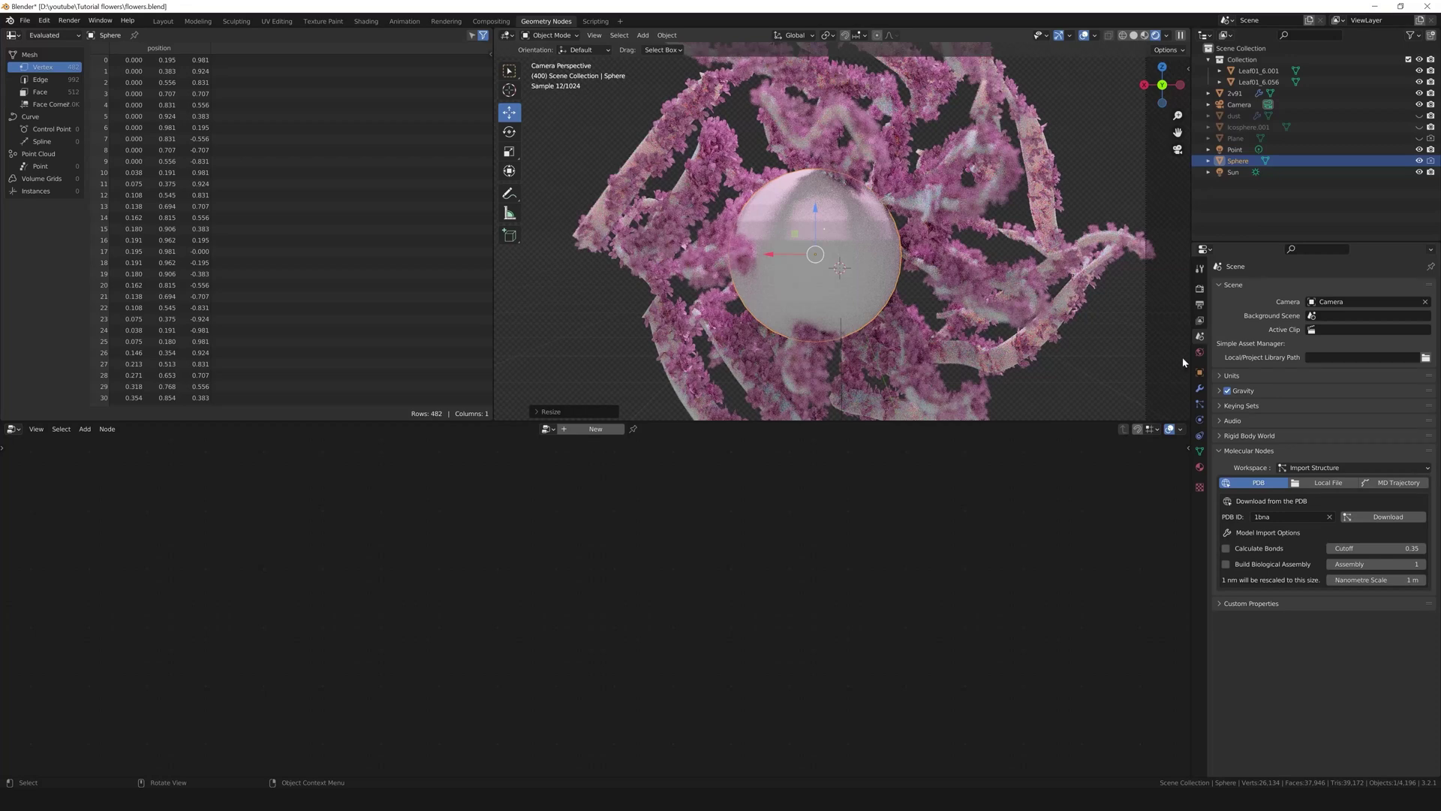
Disable the sphere's ray visibility for Camera, Diffuse, Glossy, Transmission, Volume Scatter and Shadow.
left_click(1201, 373)
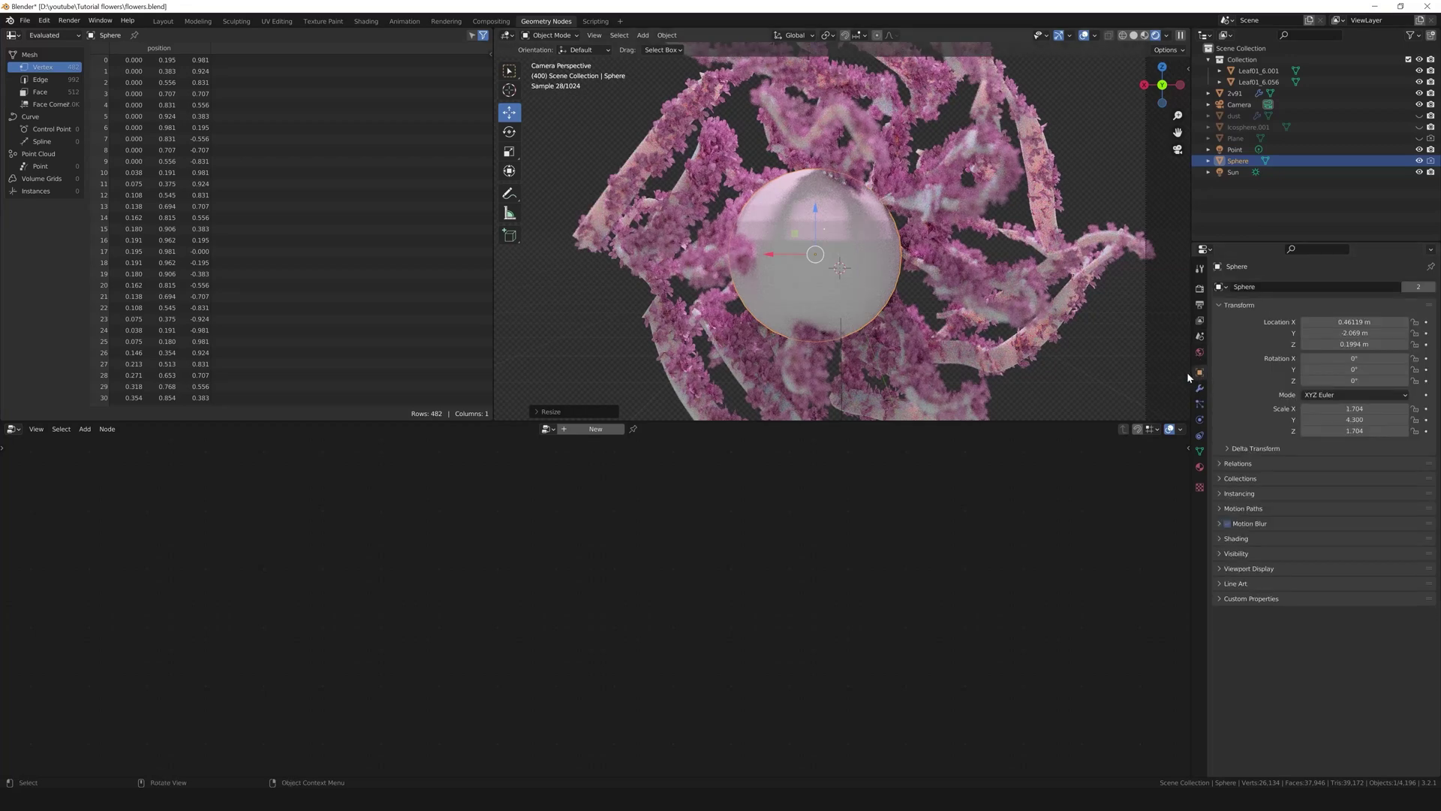
left_click(1223, 553)
scroll(1347, 575, "down", 2)
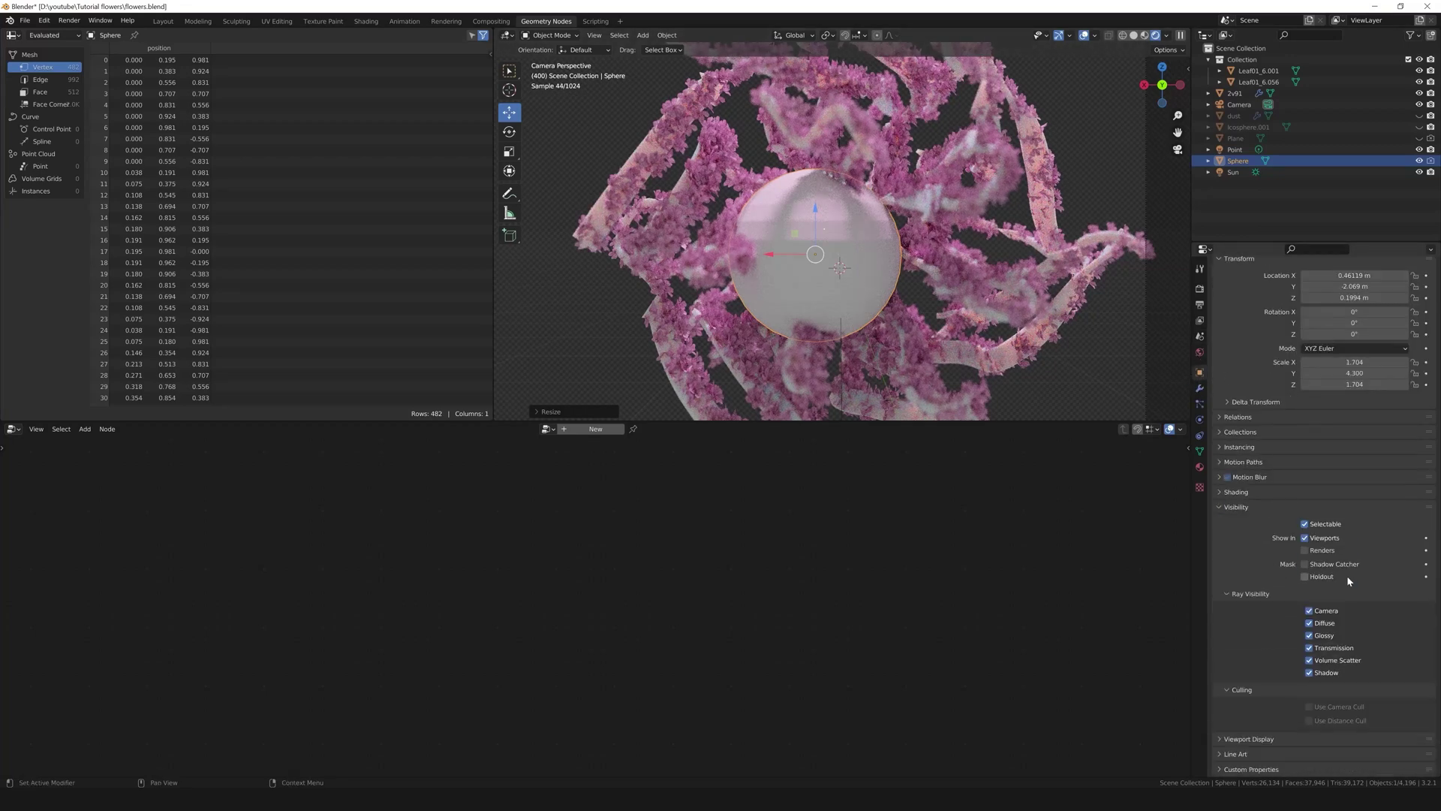
left_click_drag(1310, 611, 1314, 677)
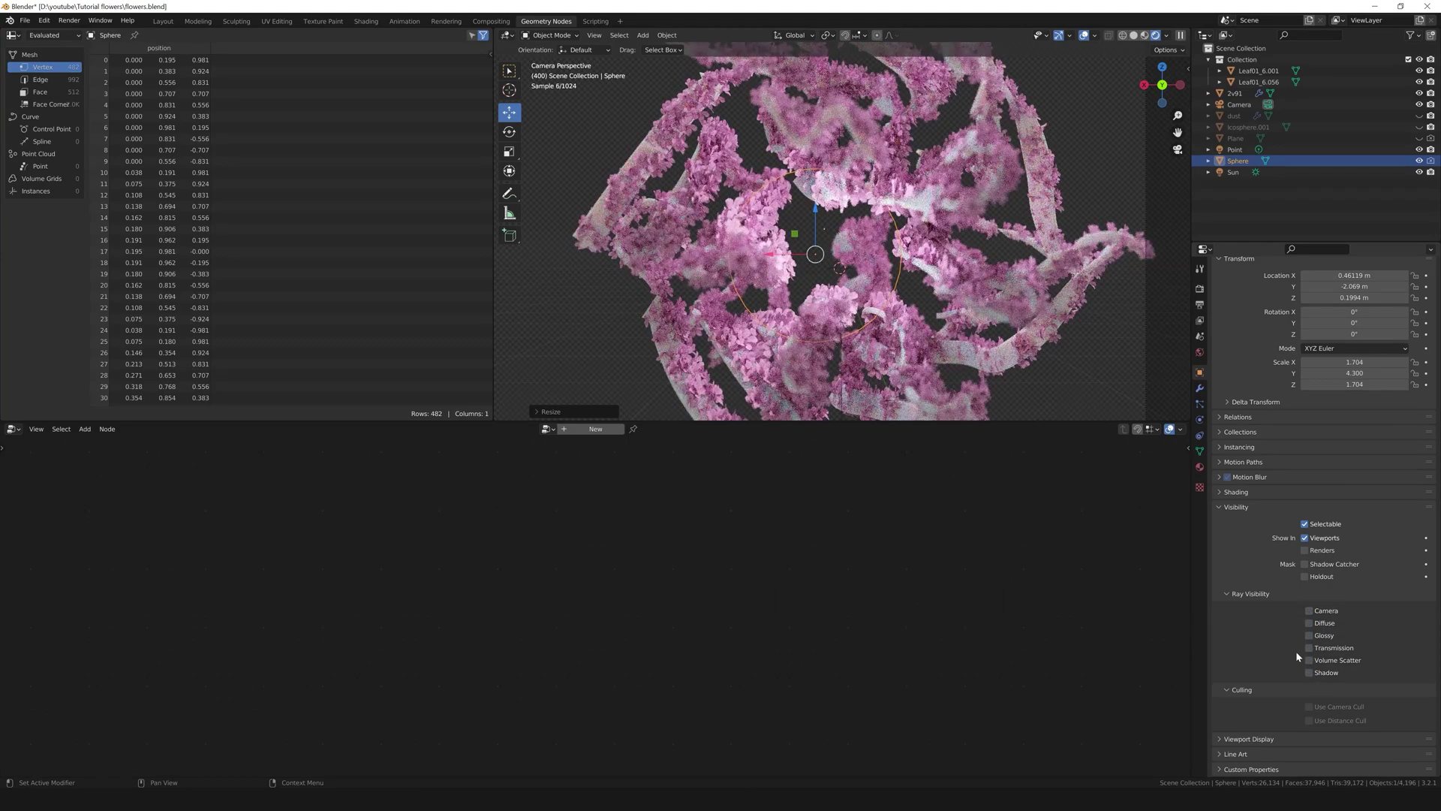
Set the sphere's viewport display to Wire.
left_click(1250, 738)
scroll(1291, 721, "down", 6)
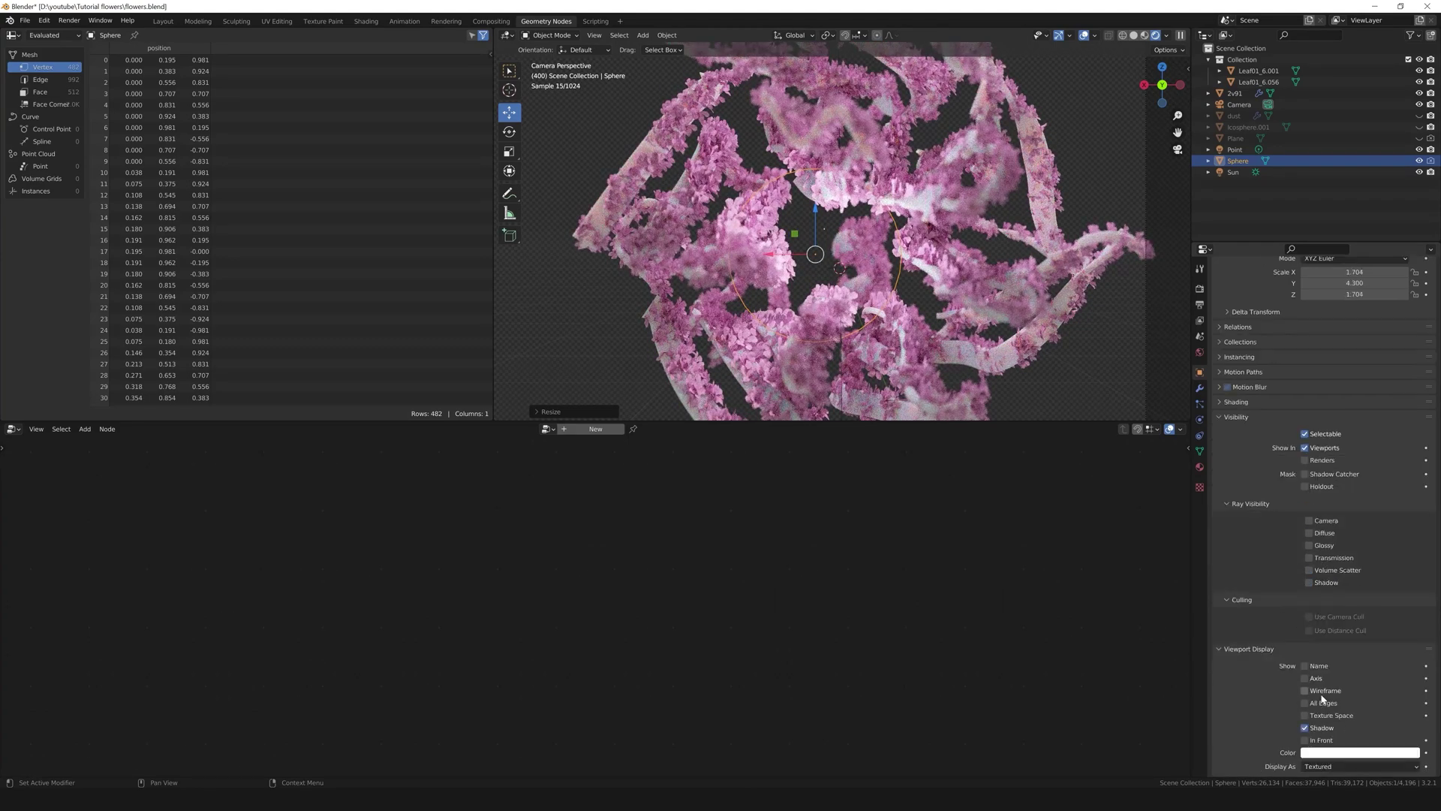
left_click(1335, 723)
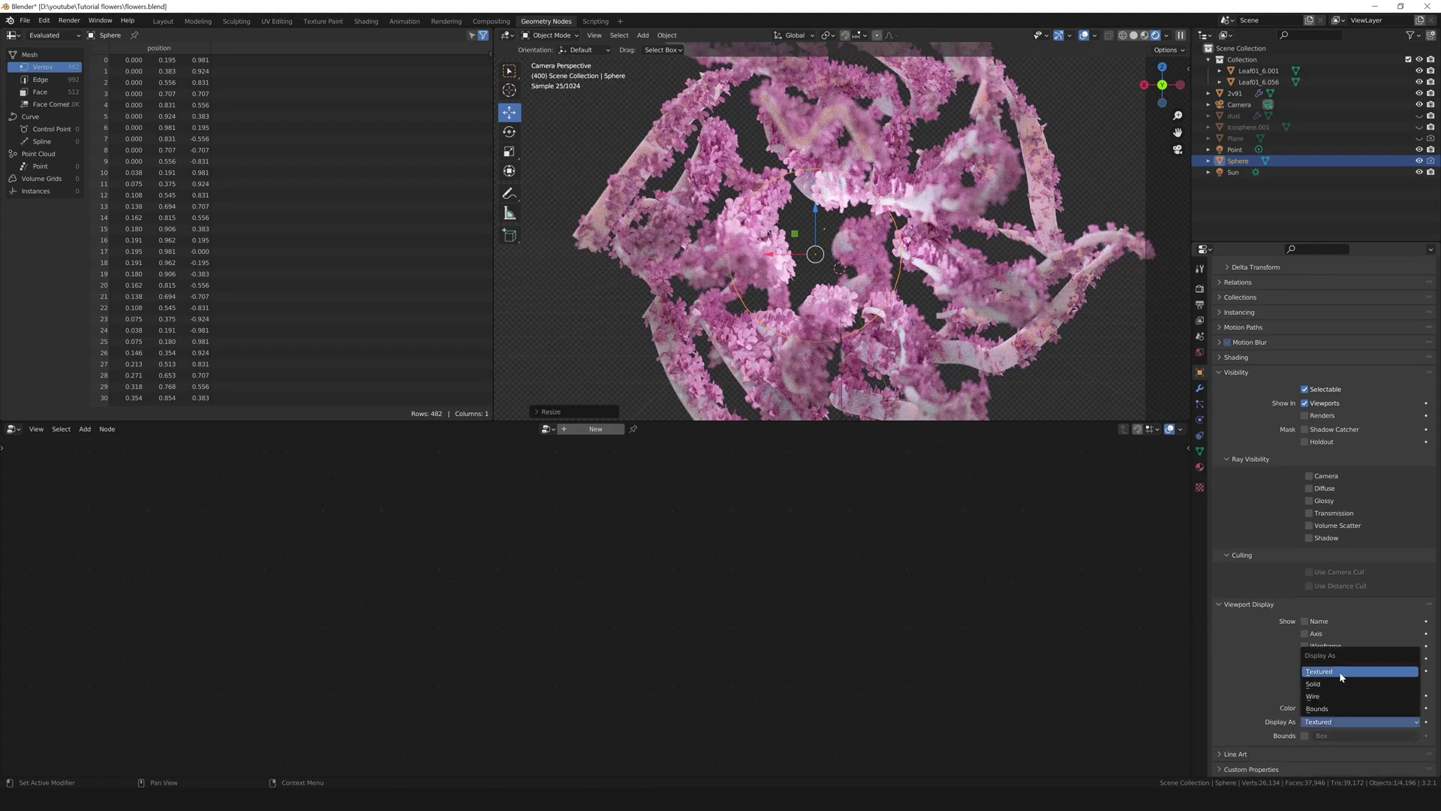
left_click(1340, 685)
Move the wireframe sphere slightly along the global X axis, and shrink it uniformly to a small ball at the protein's centre.
left_click_drag(773, 254, 862, 274)
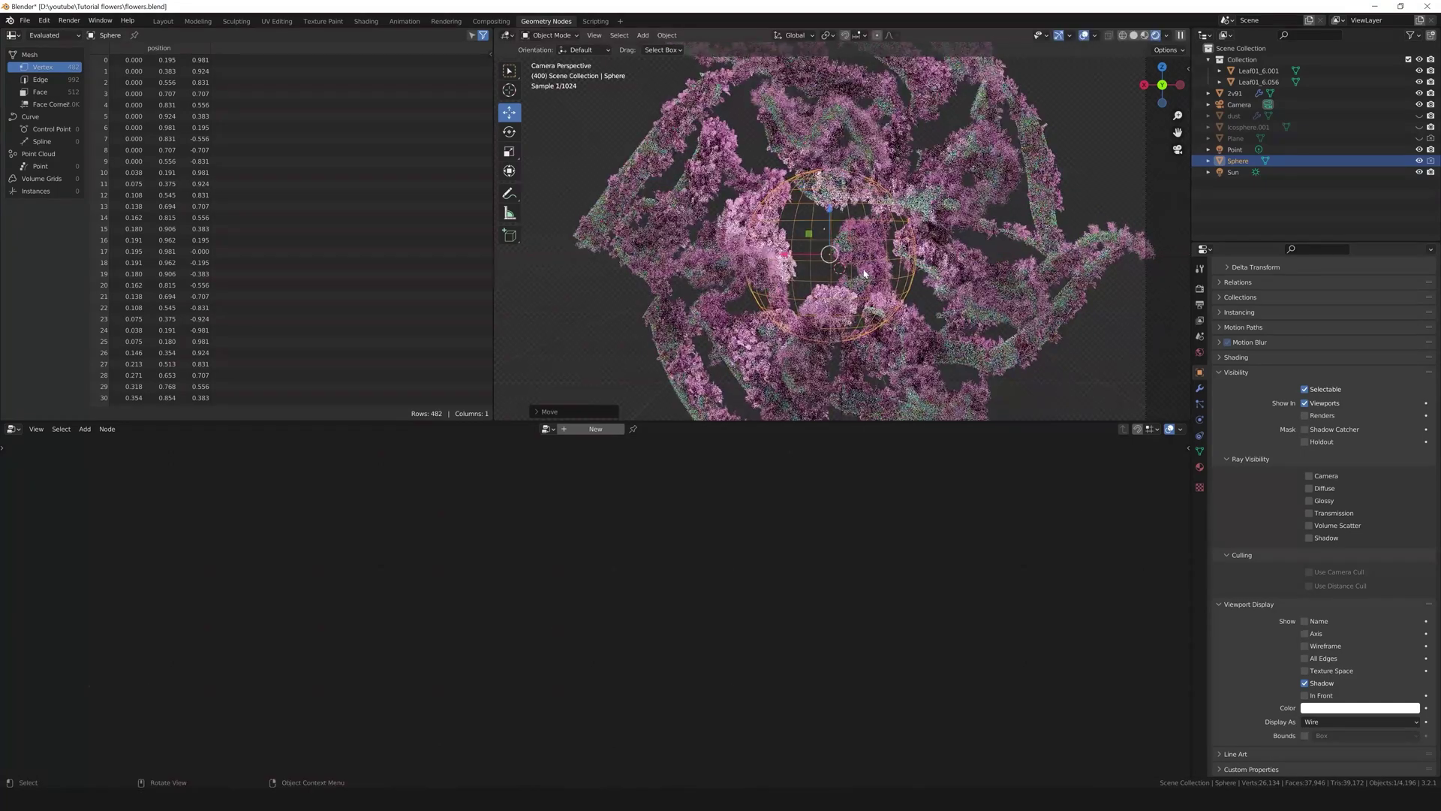
key("s")
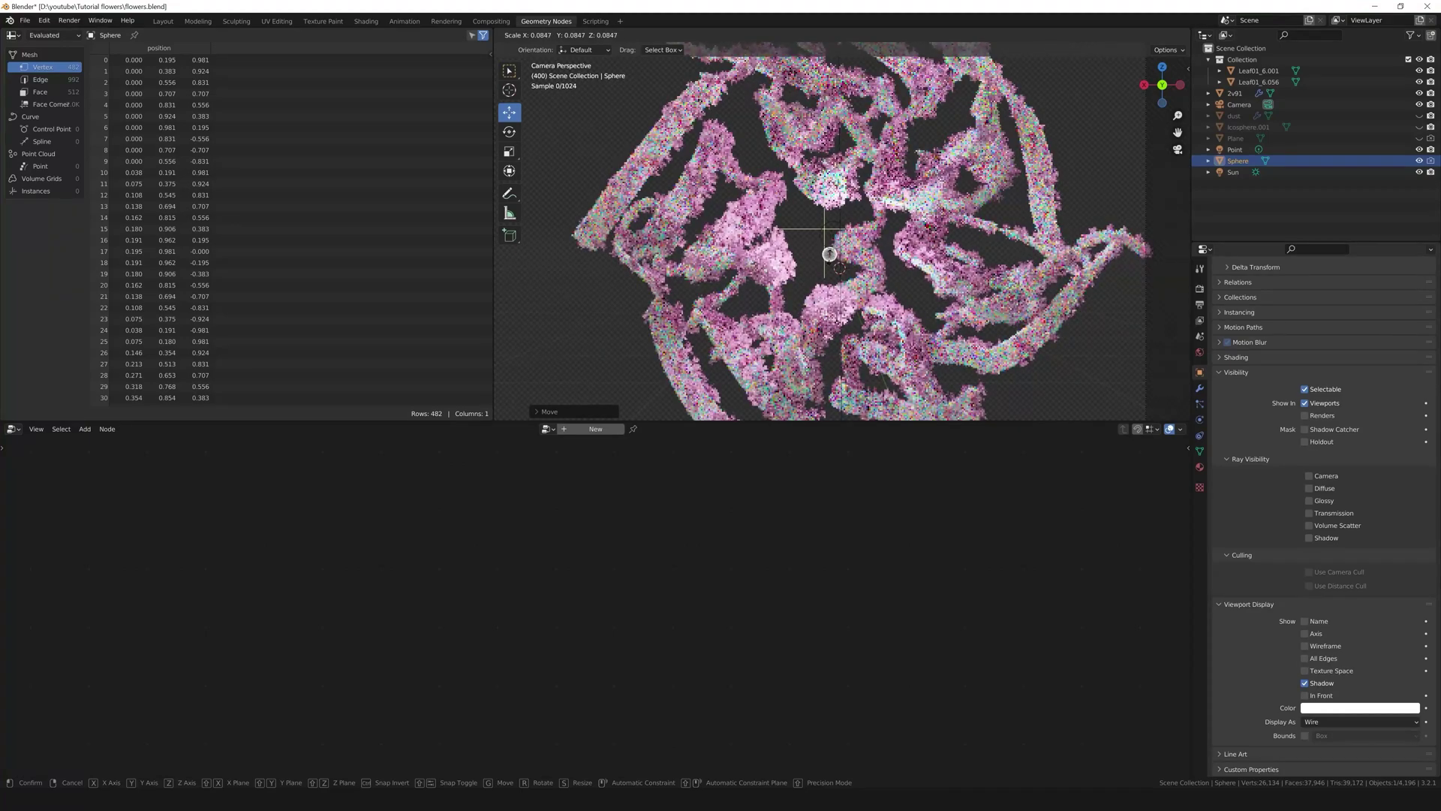
left_click(830, 253)
Stretch the sphere along the global Y axis by a factor of about 13 so it runs through the protein's depth.
middle_click_drag(830, 254, 893, 270)
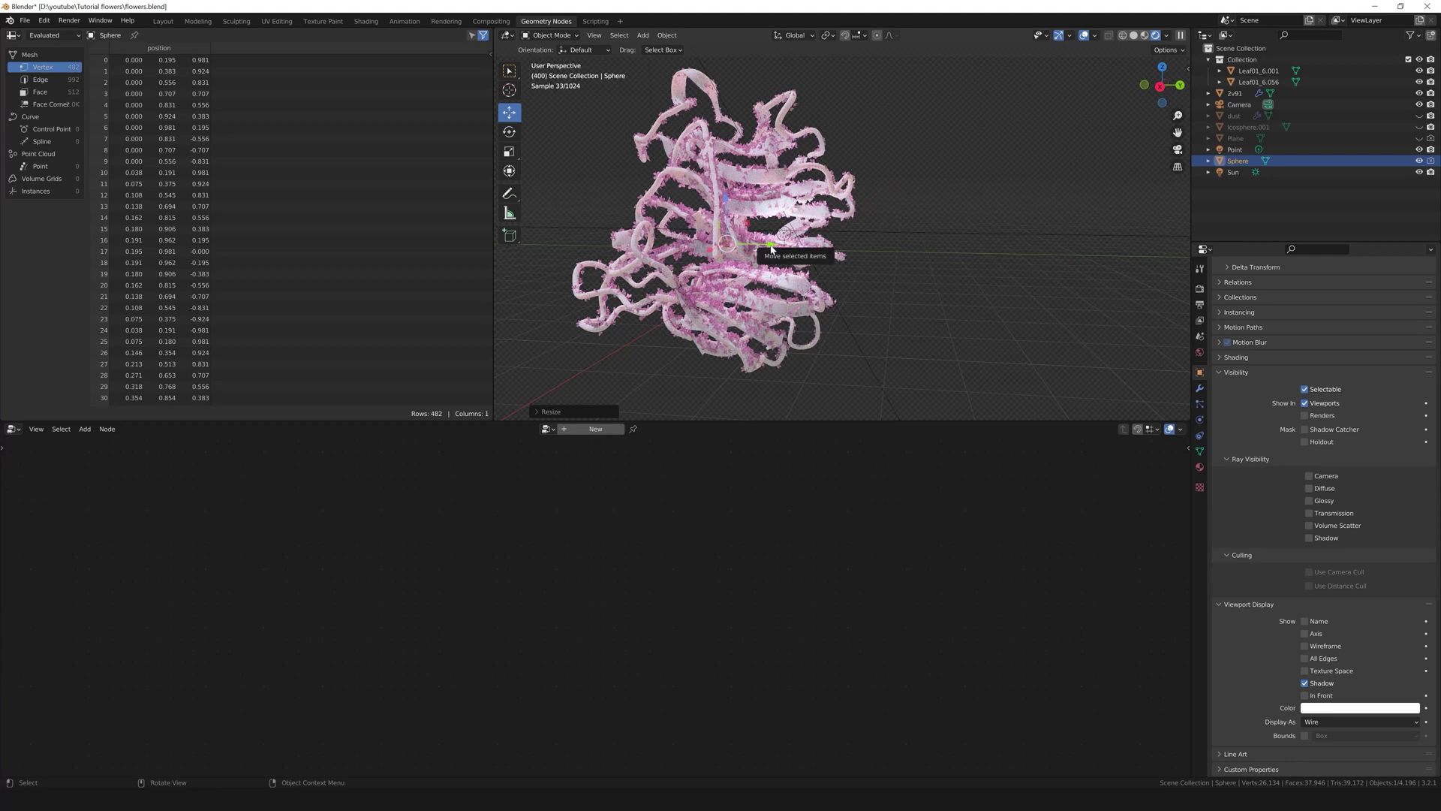
key("s")
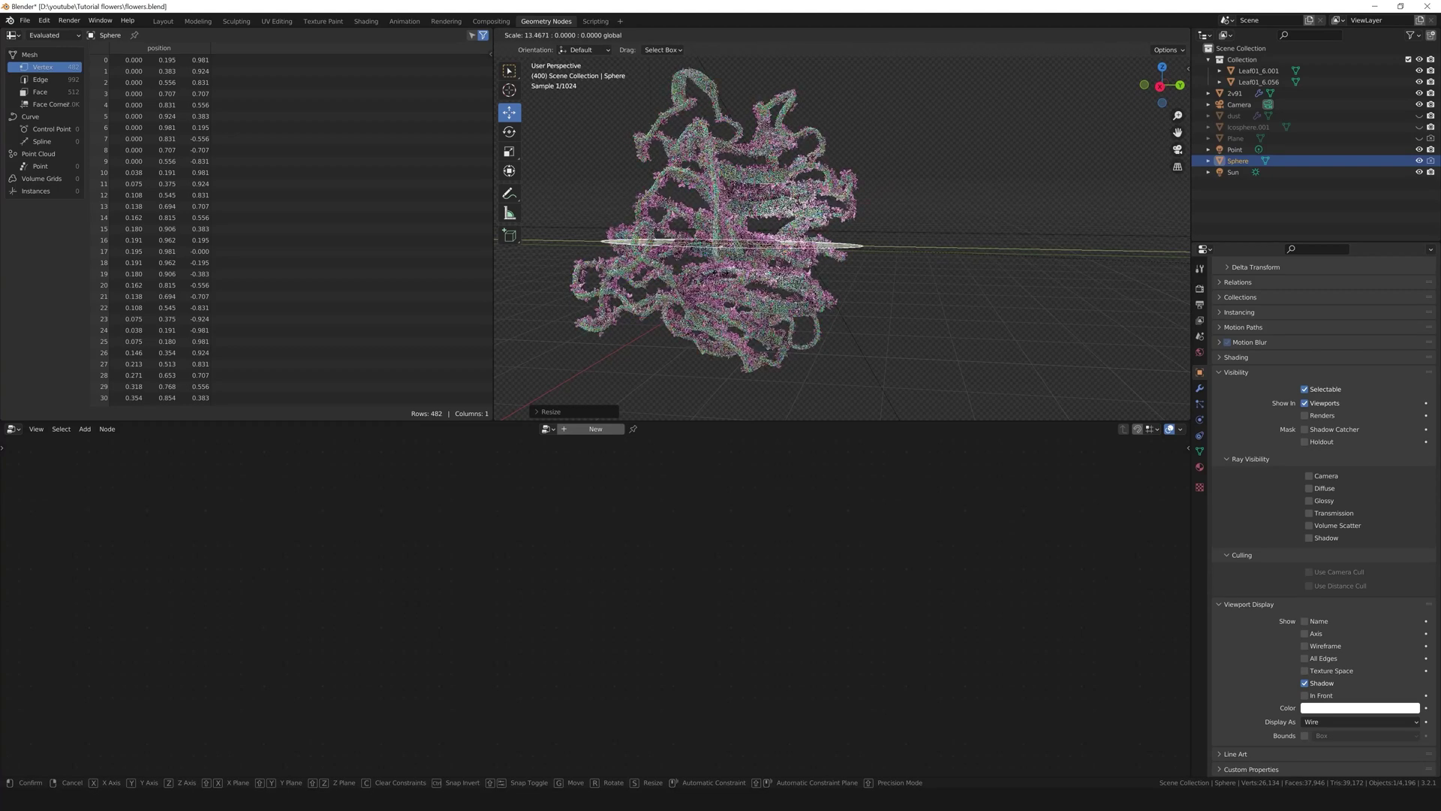
key("Return")
middle_click_drag(931, 285, 759, 301)
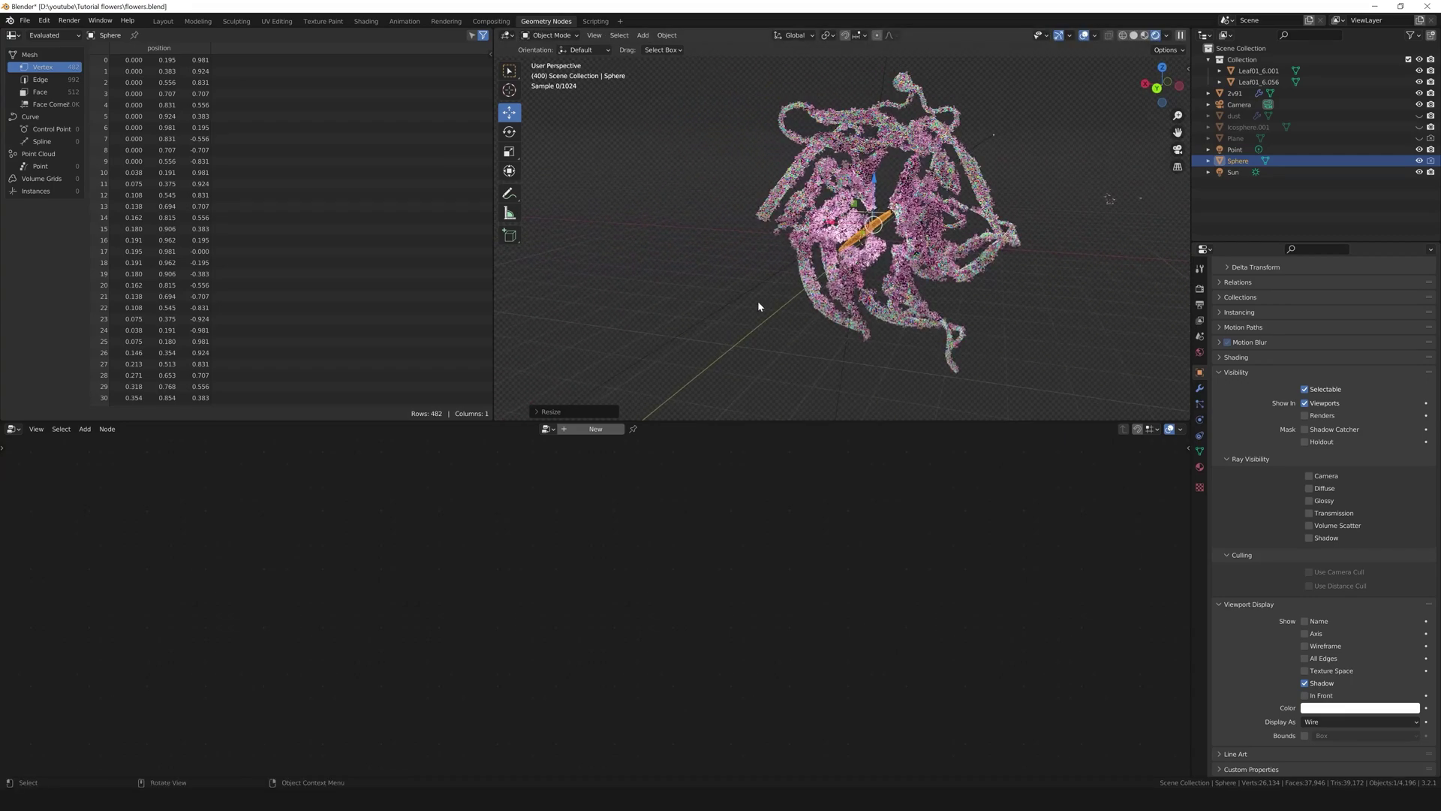
key("KP_7")
scroll(780, 272, "down", 3)
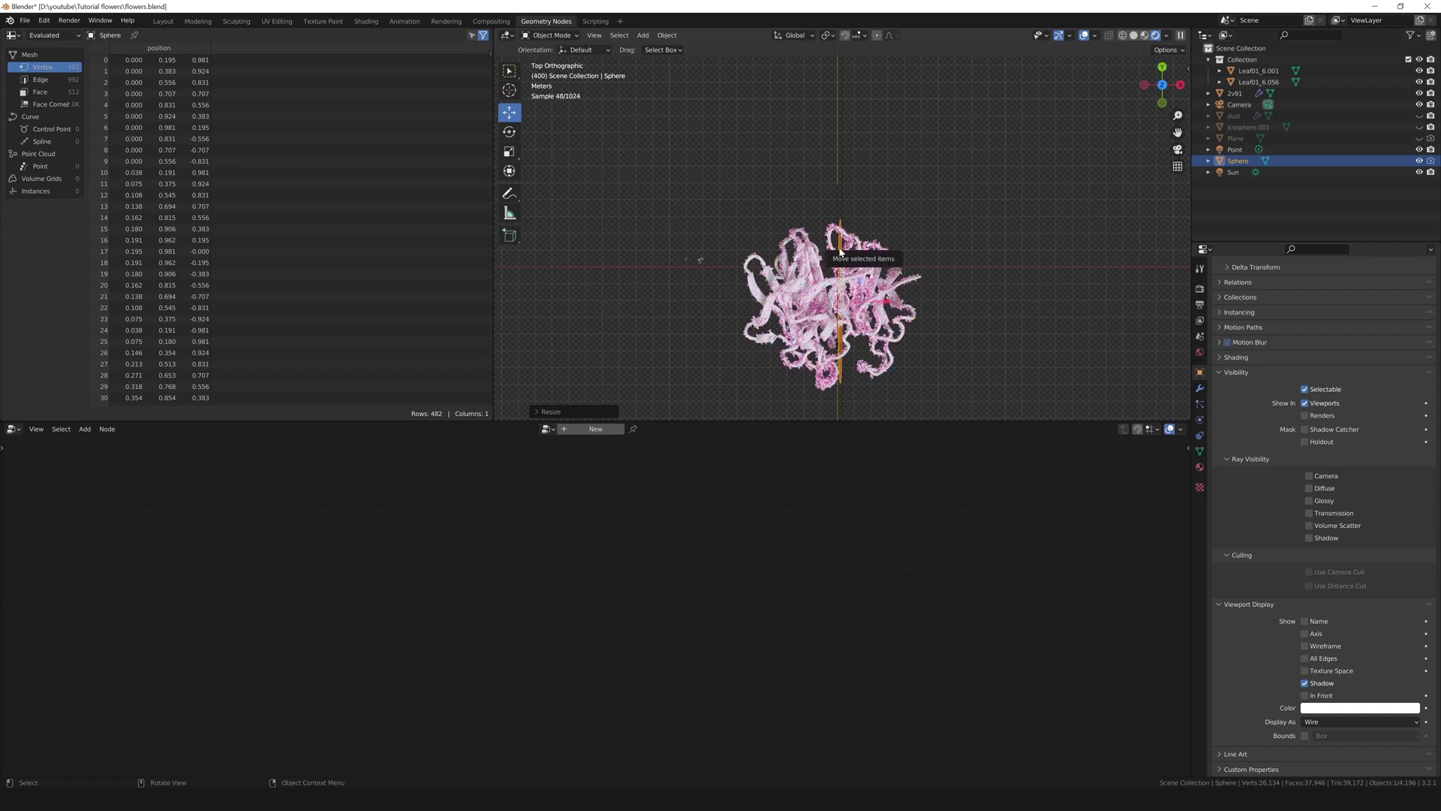
key("KP_0")
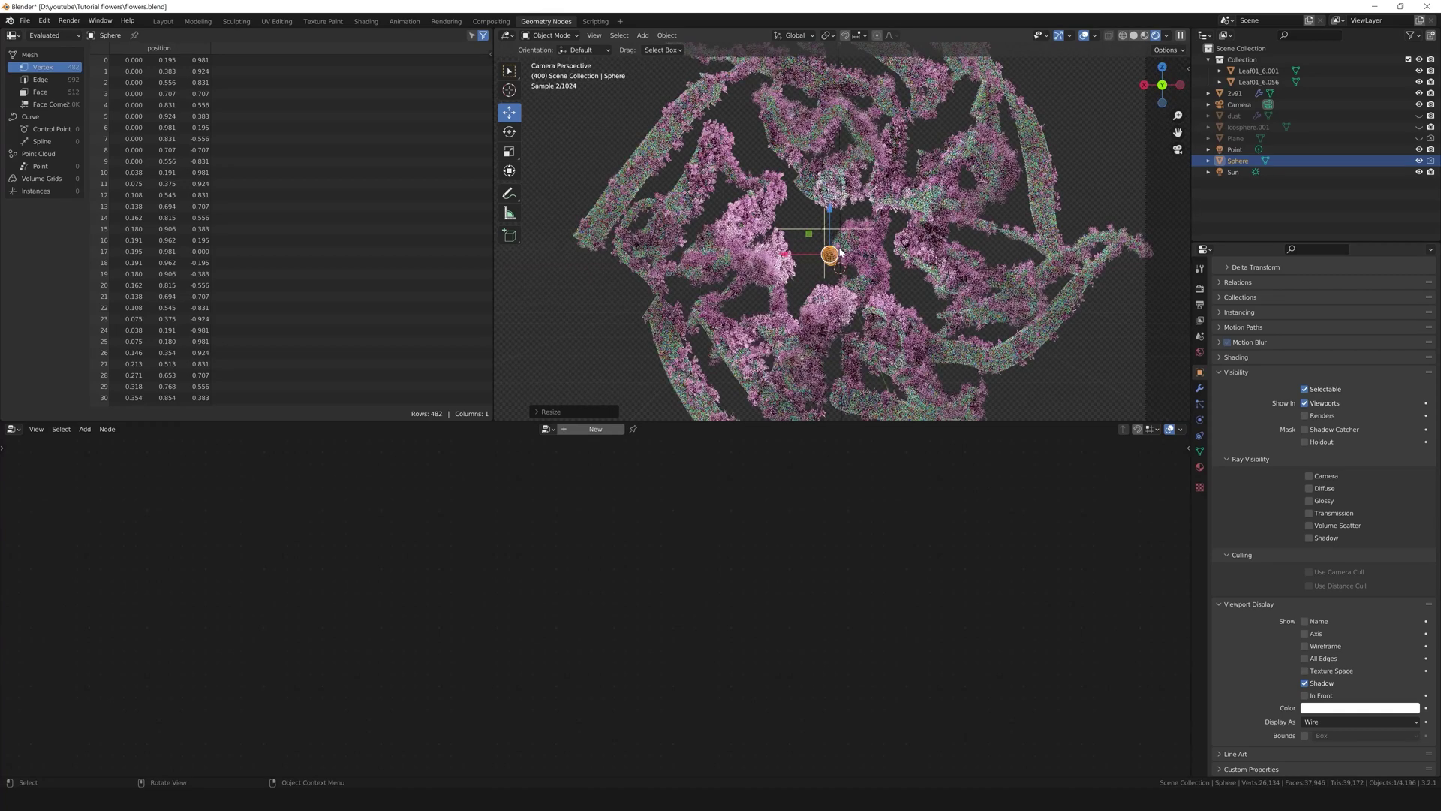
Move the stretched sphere around the protein's centre in the camera view to test the flower growth, and reselect it.
left_click_drag(841, 253, 1015, 293)
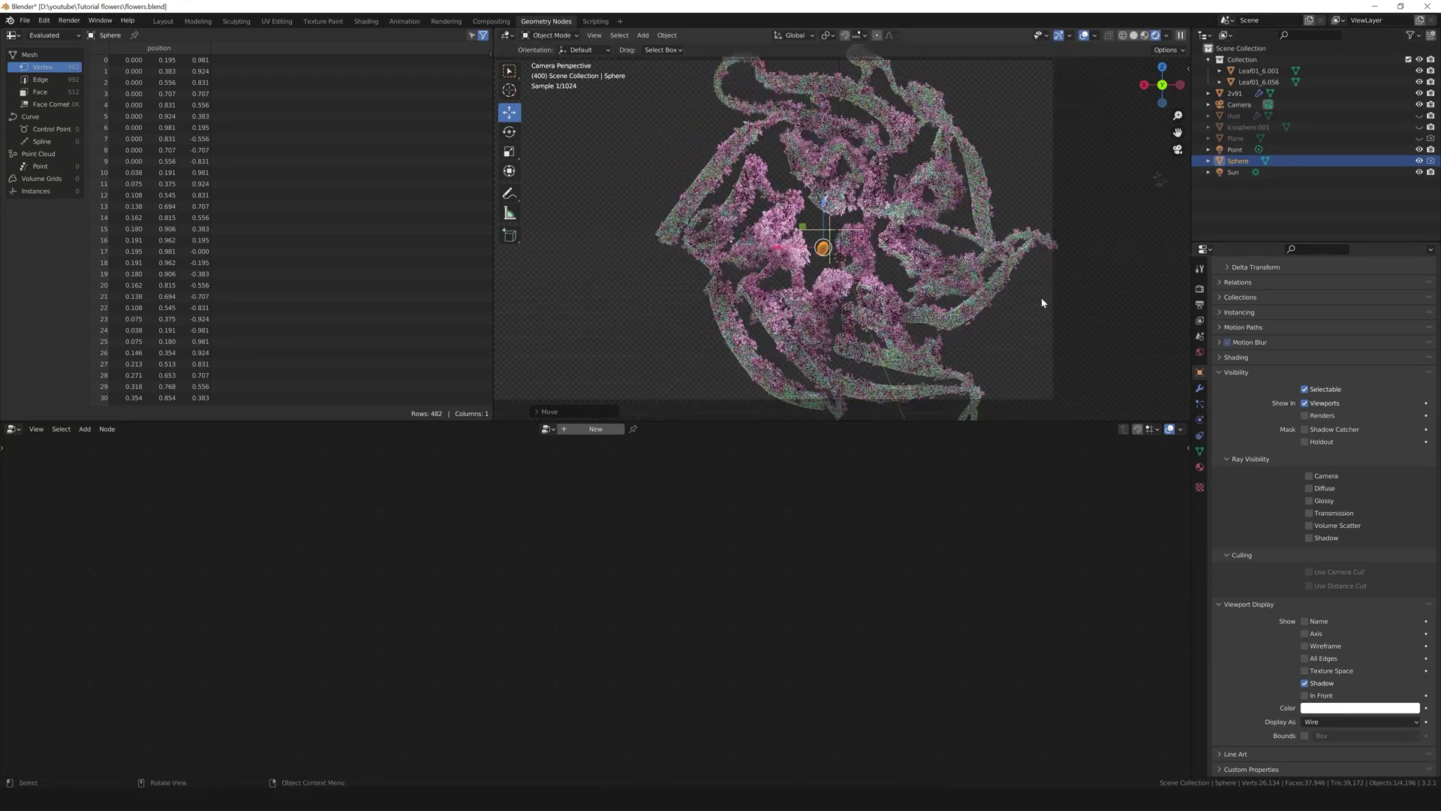
left_click(1087, 304)
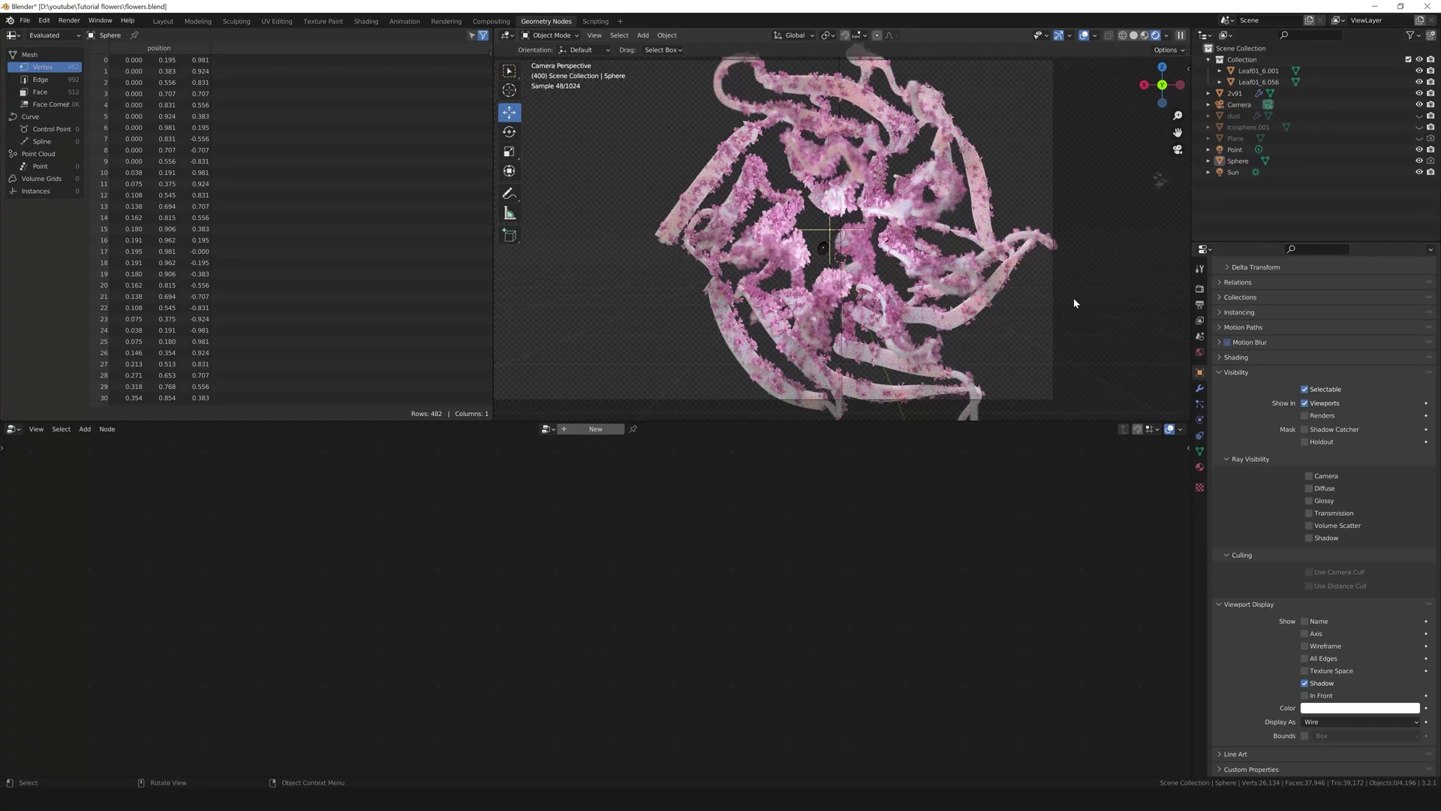
left_click(821, 258)
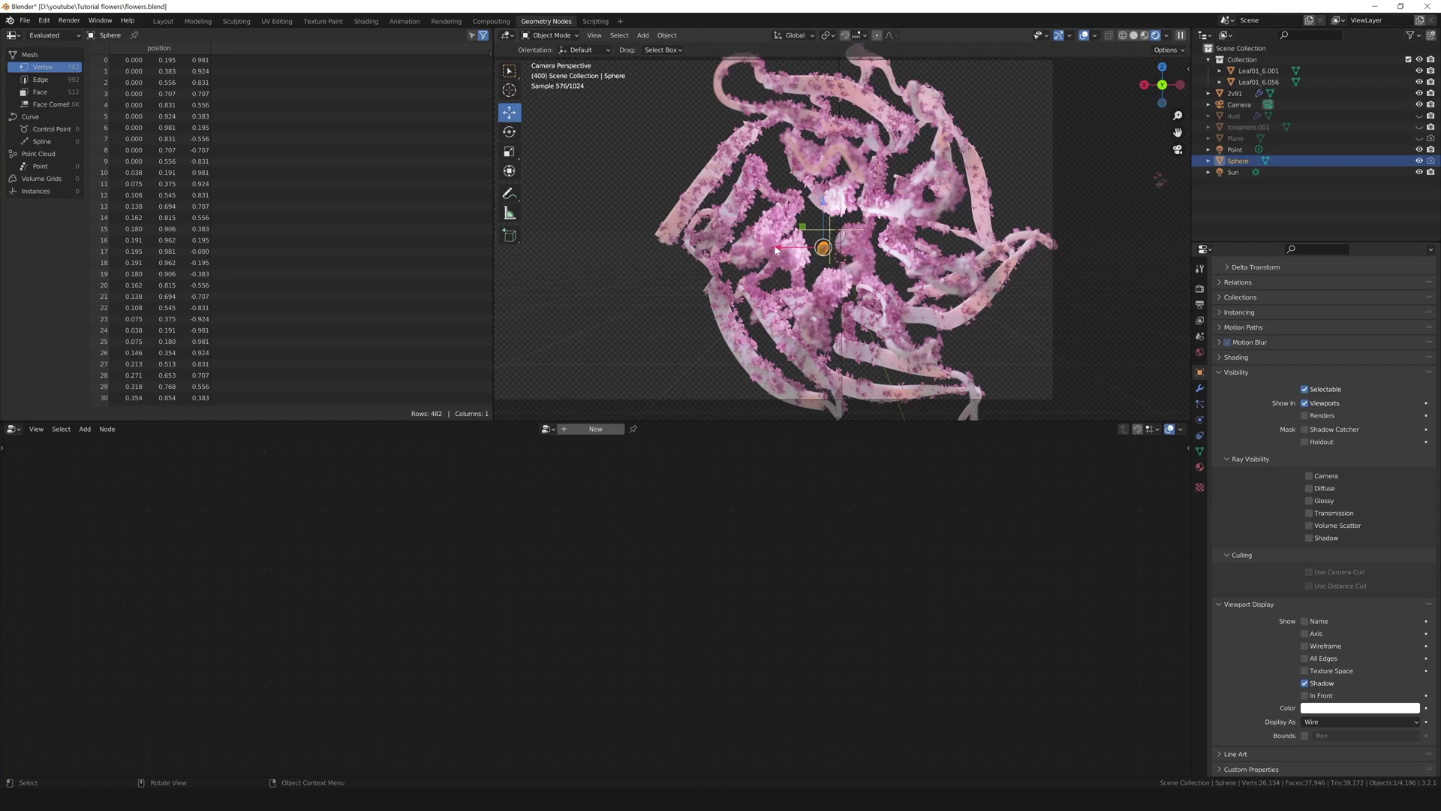
Shift the sphere slightly, switch to the Layout workspace, and move the sphere along negative X until it lies outside the camera frame.
mouse_move(781, 248)
left_mouse_down()
mouse_move(966, 255)
mouse_move(773, 276)
left_mouse_up()
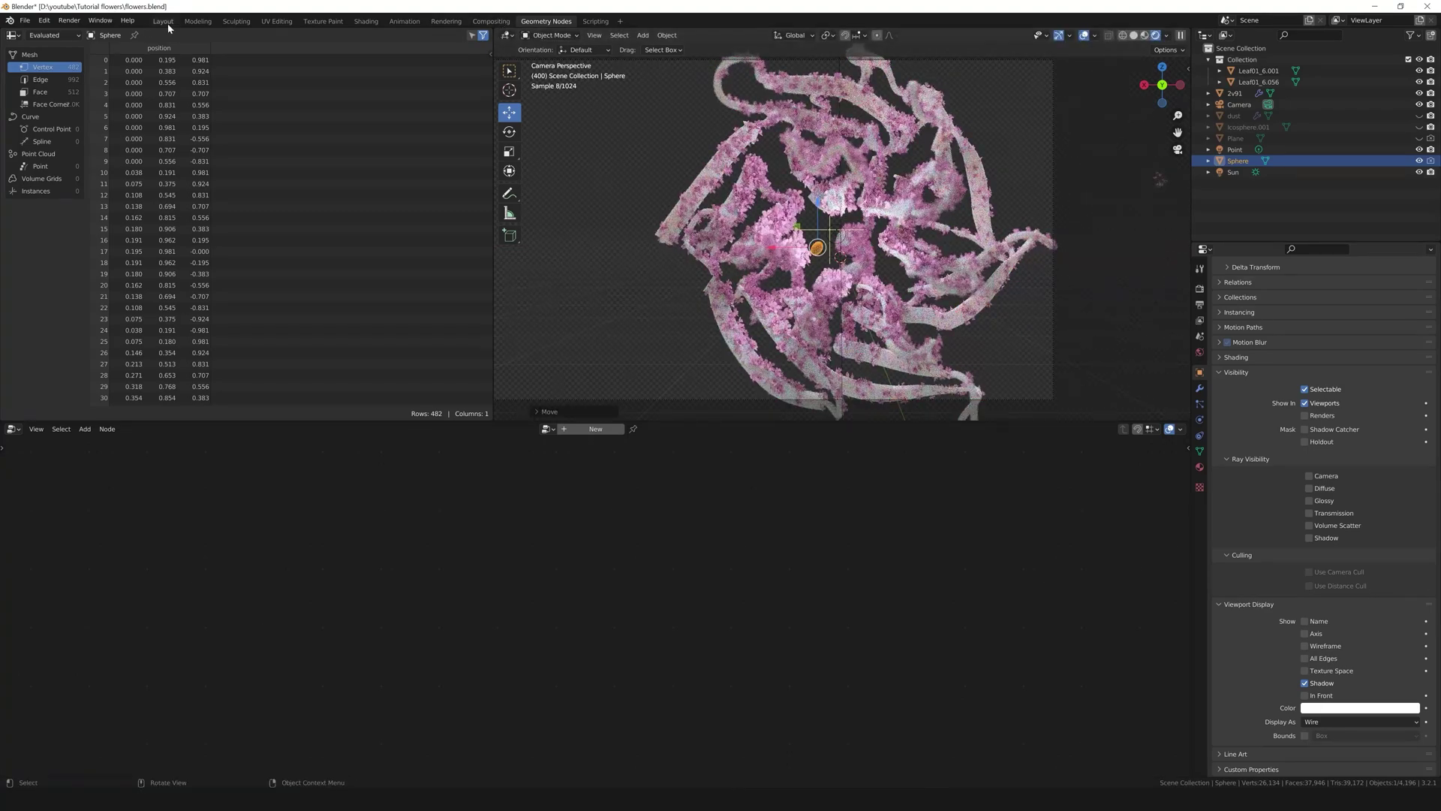
left_click(166, 23)
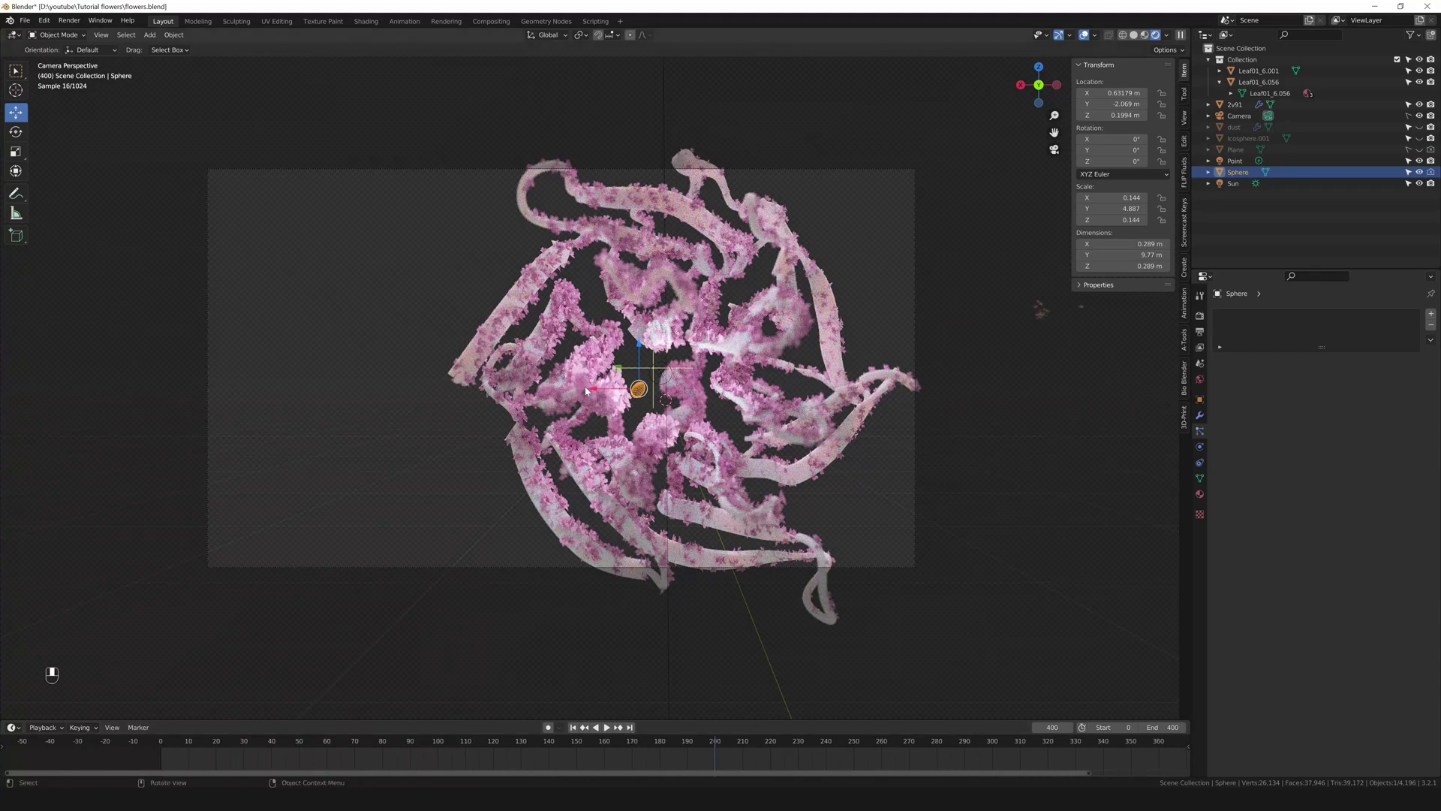
left_click_drag(595, 391, 1026, 391)
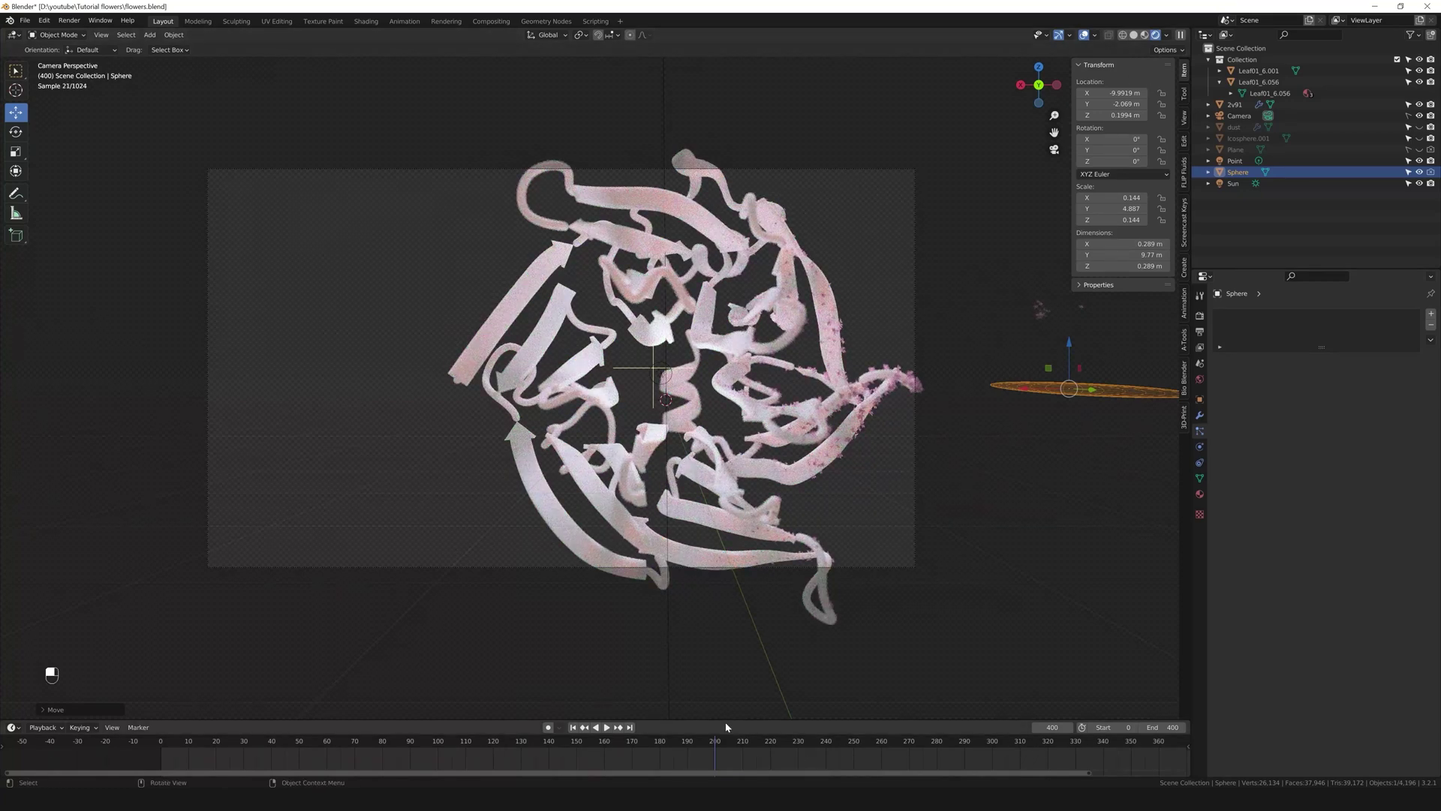
Set the output's New time-stretching value to 100 and the scene's end frame to 100.
left_click(1200, 331)
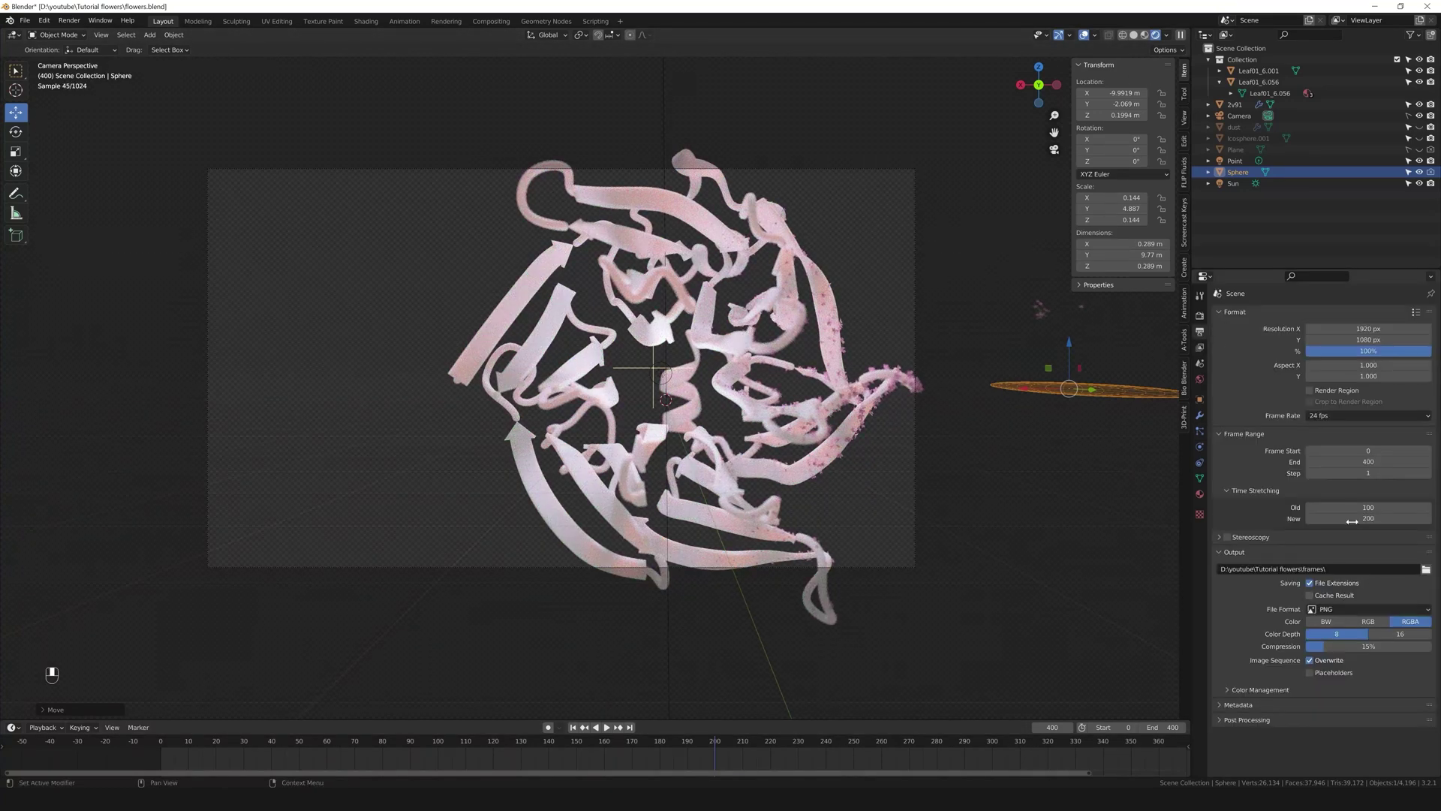
left_click(1356, 519)
type("100")
left_click(1162, 726)
type("100")
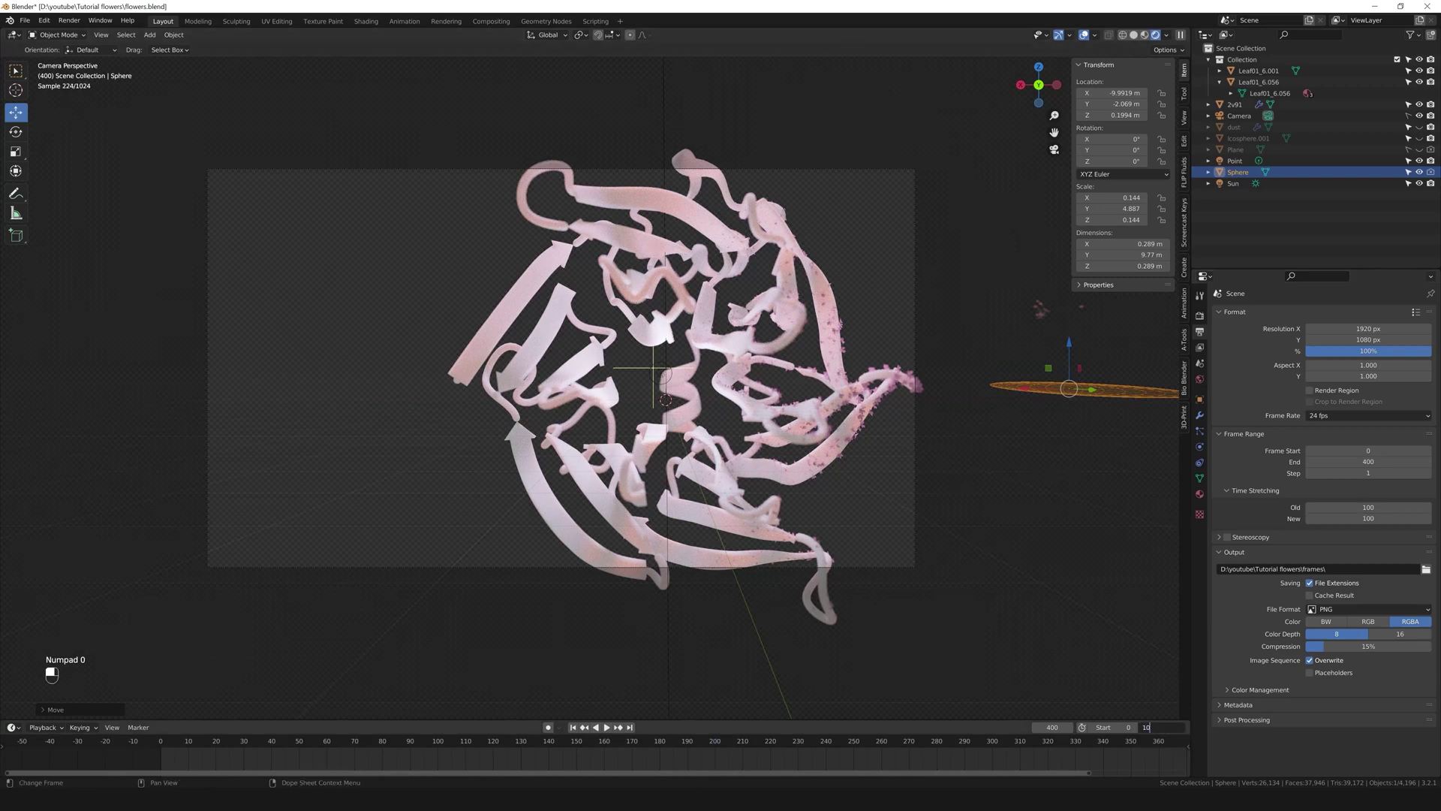
key("Return")
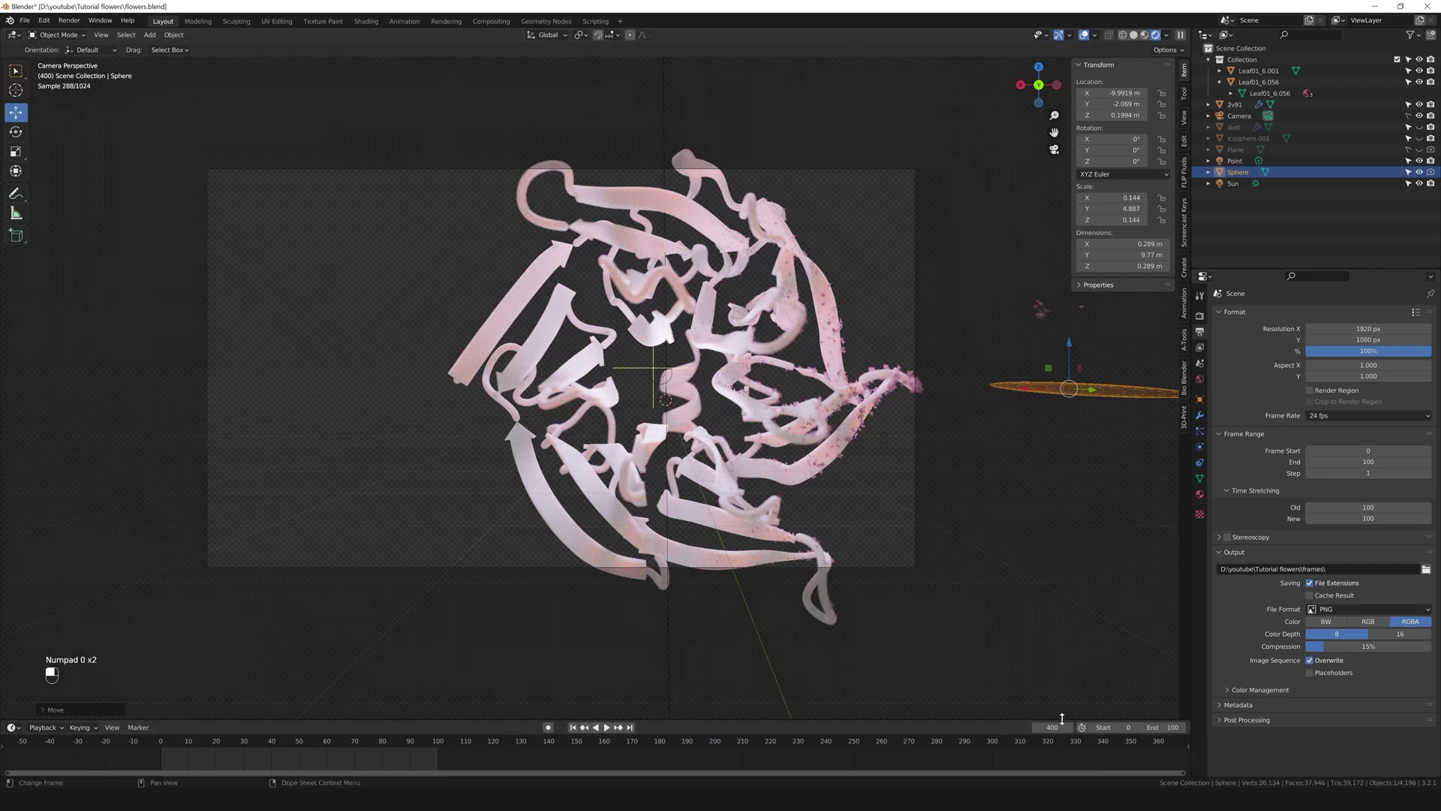
Keyframe the sphere's location at frame 0, and again at frame 100 after moving it along X beyond the protein's opposite side.
left_click(572, 727)
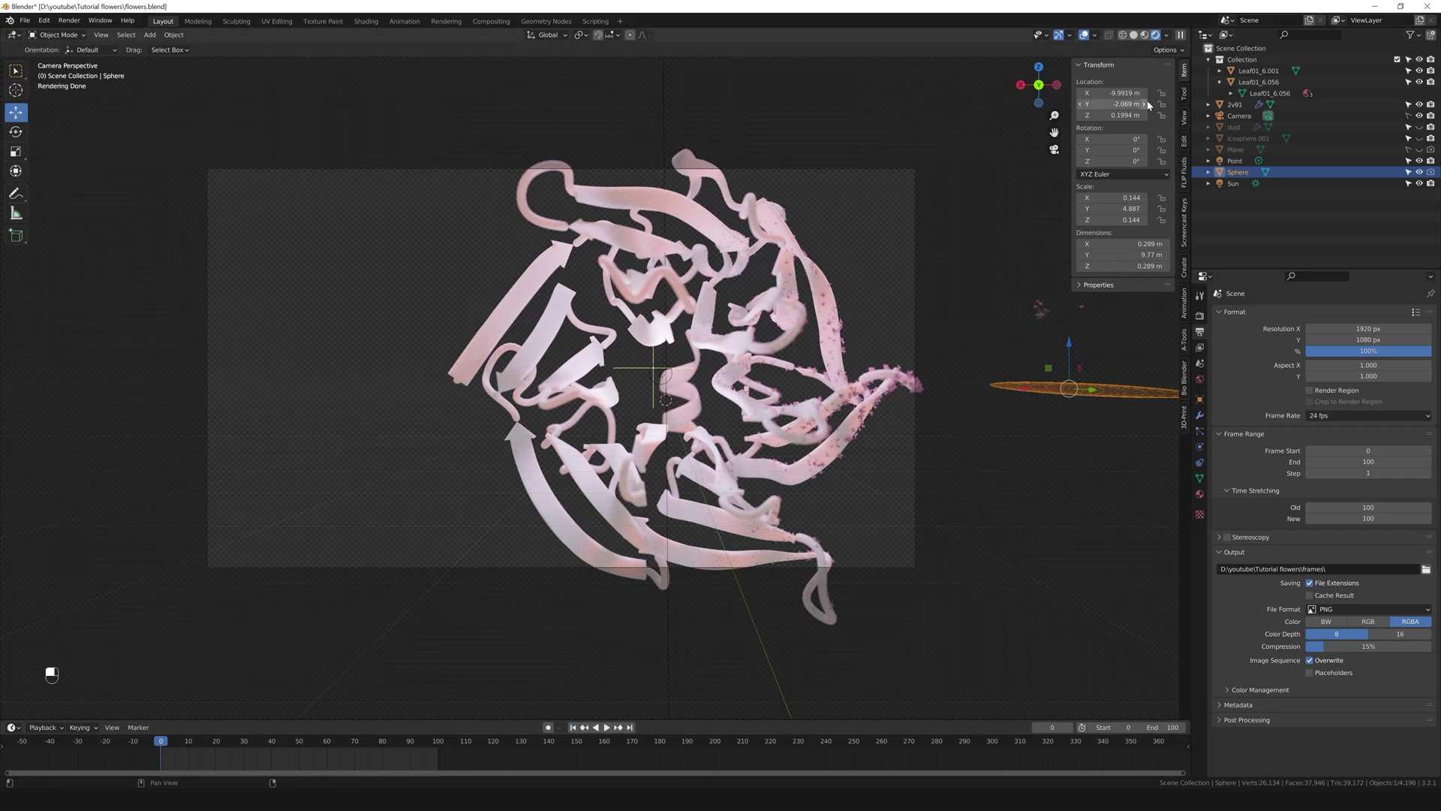
key("i")
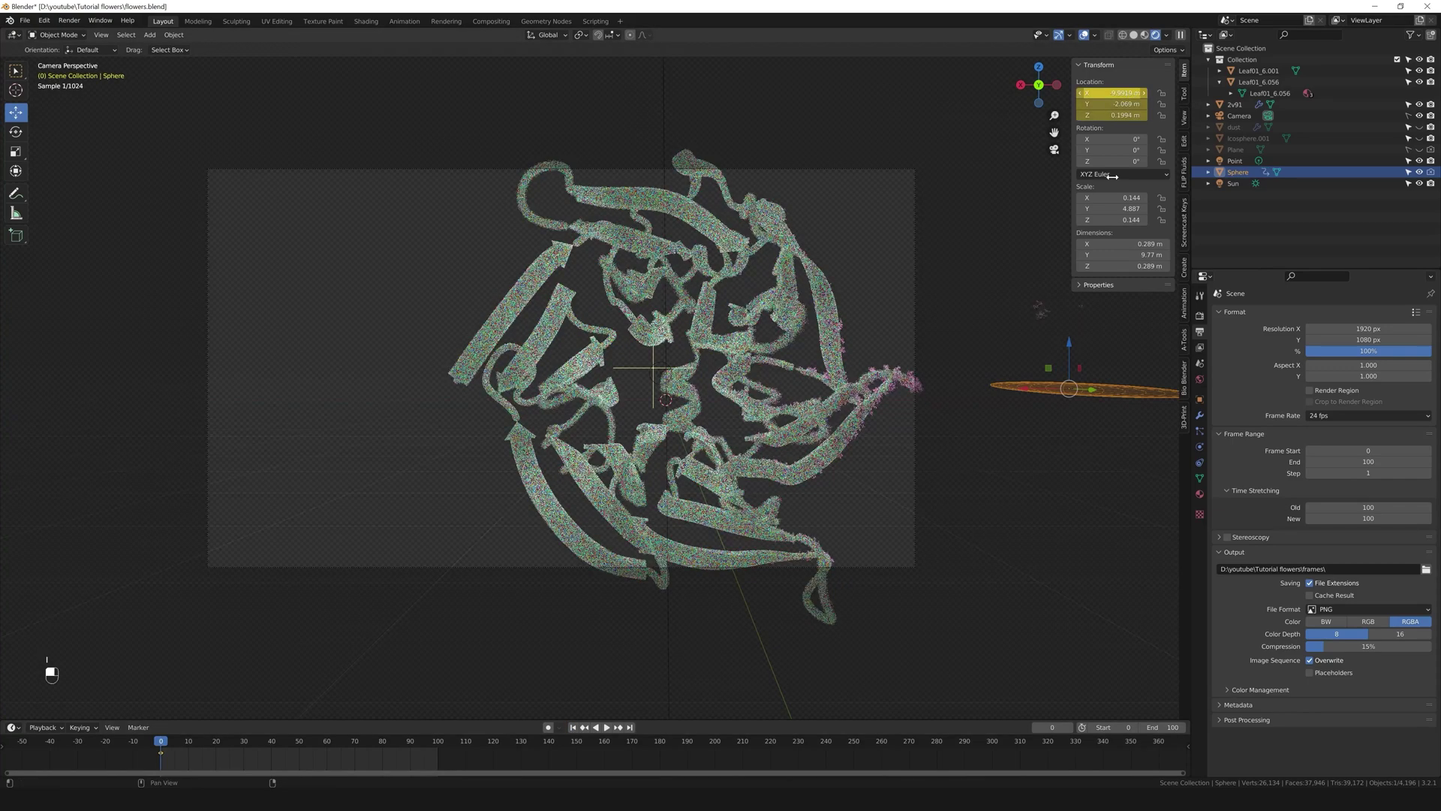
left_click(629, 728)
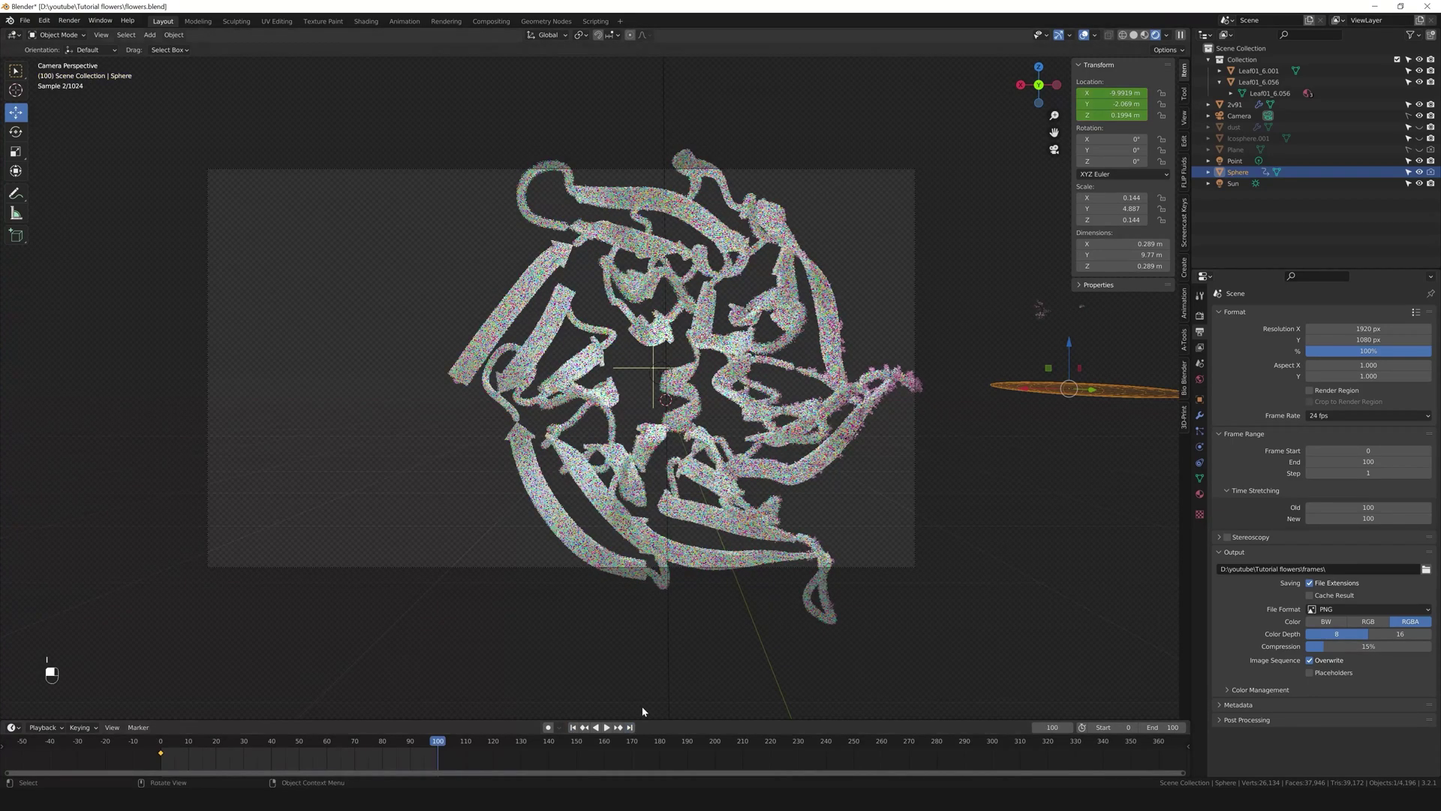
key("g")
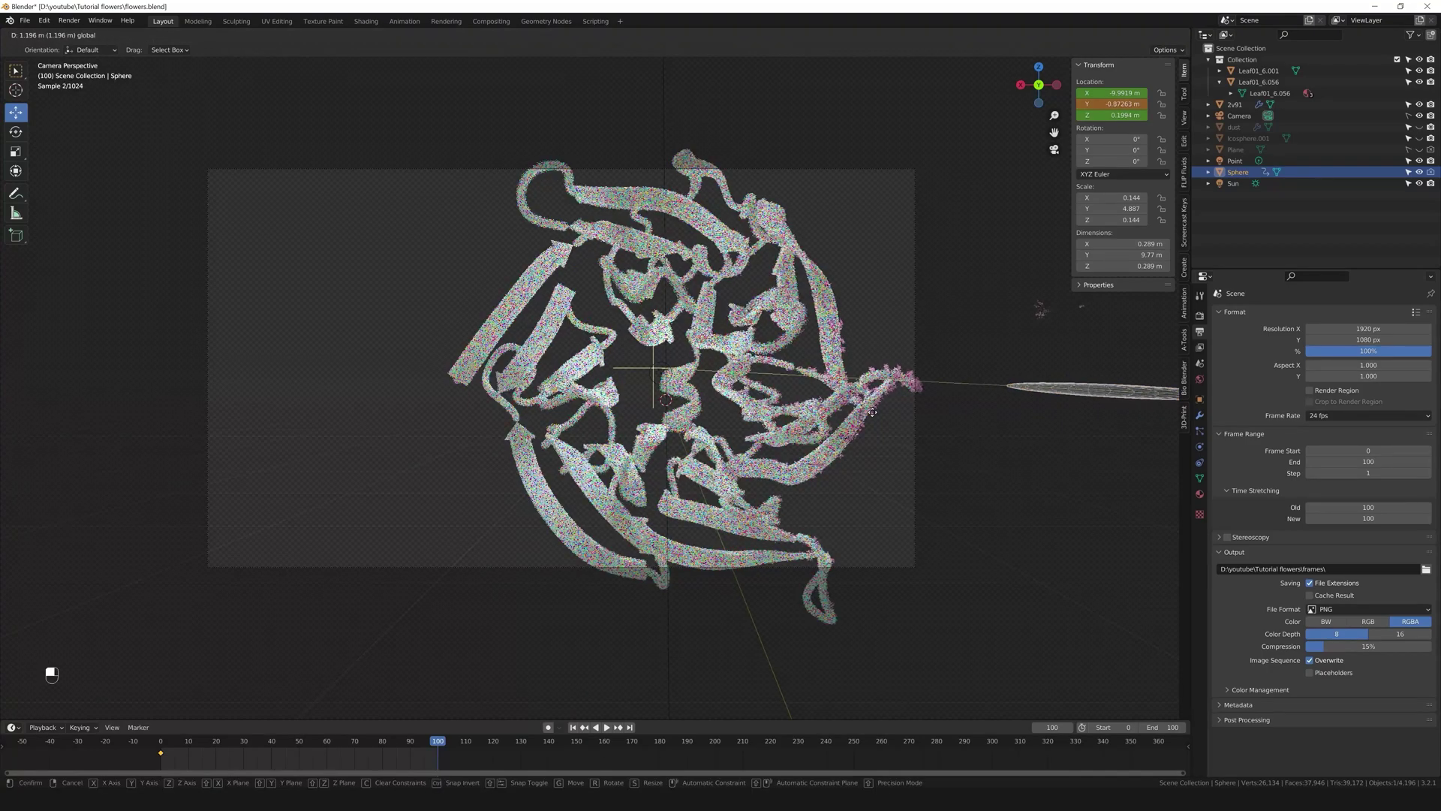
left_click(1053, 398)
middle_click_drag(1052, 398, 1050, 441)
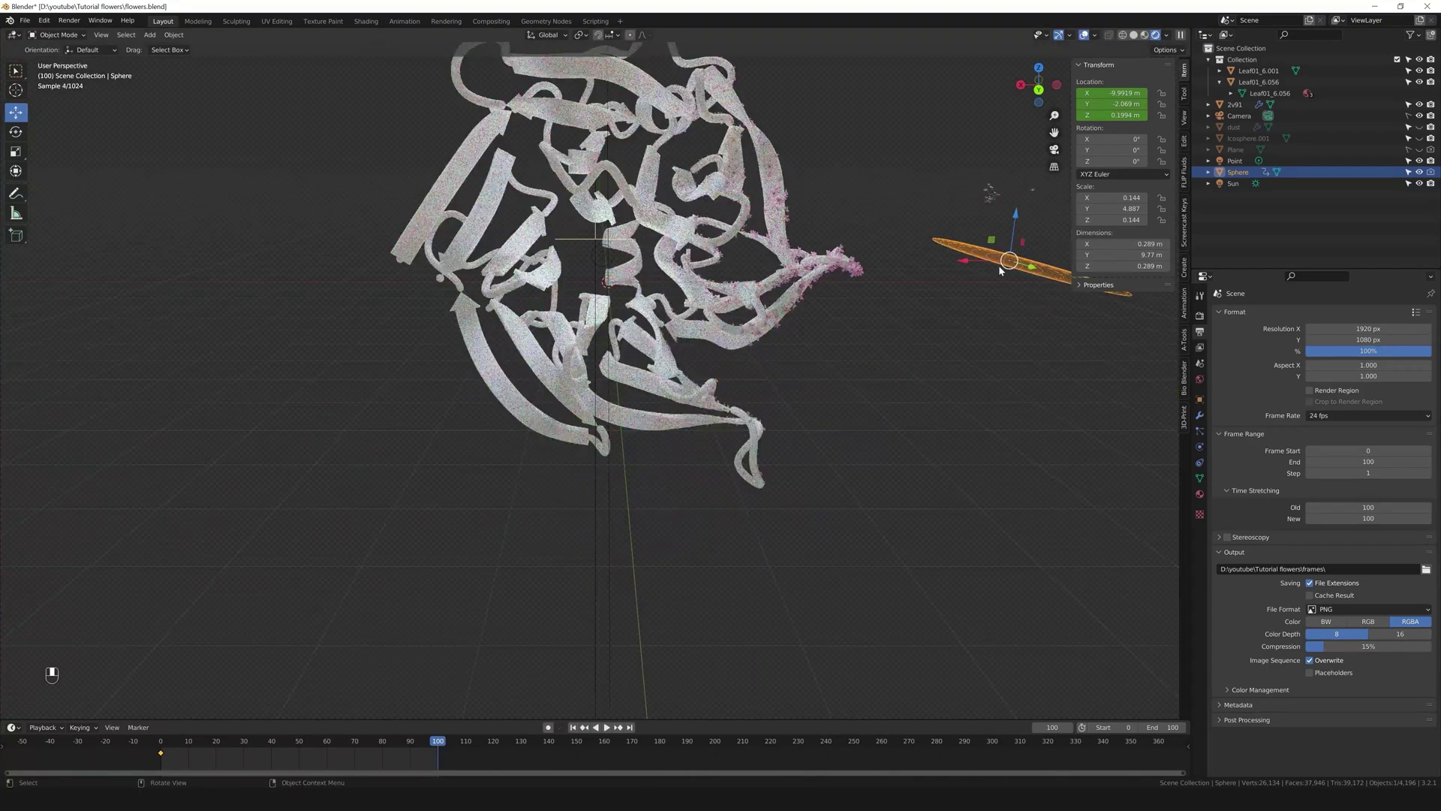
key("g")
key("x")
left_click(150, 309)
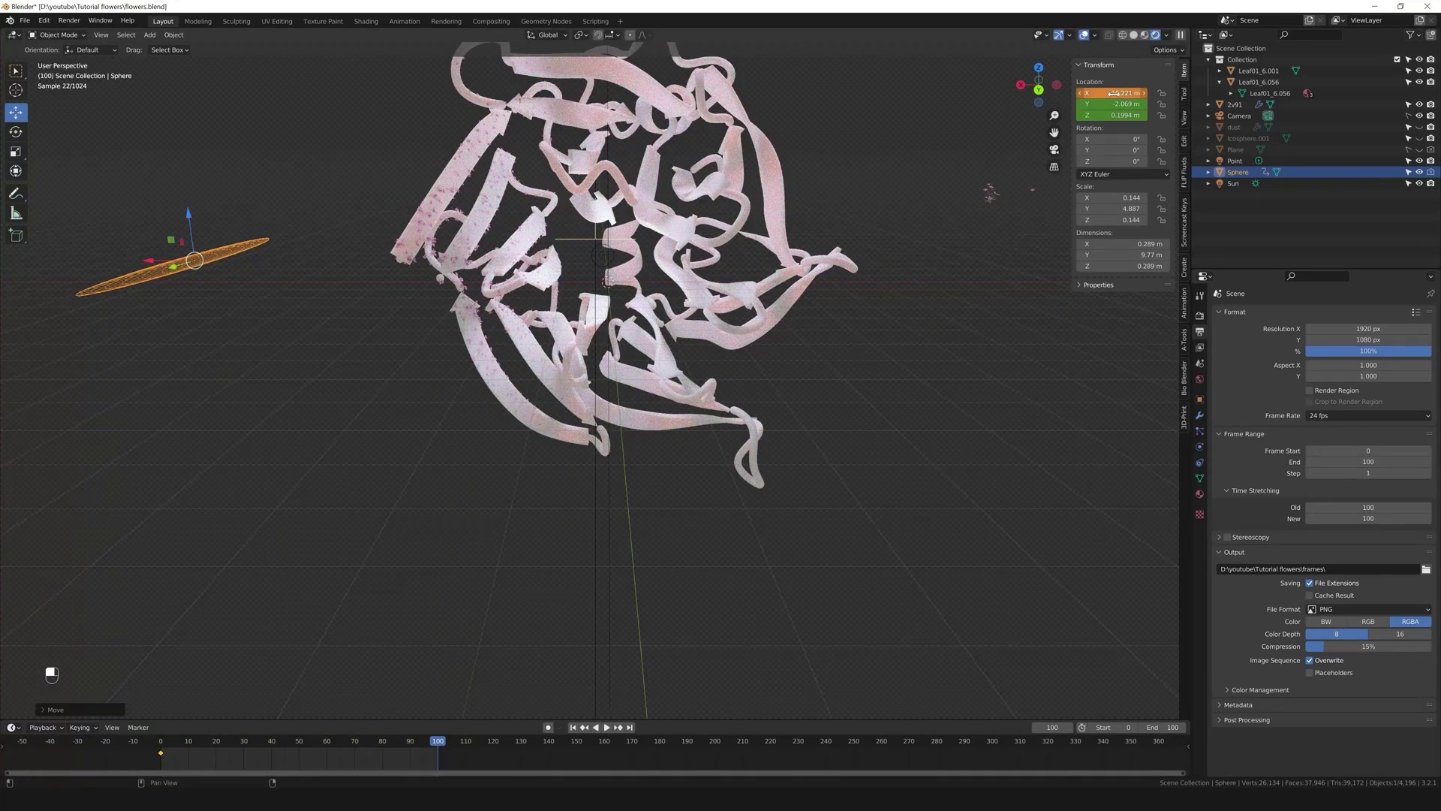
key("i")
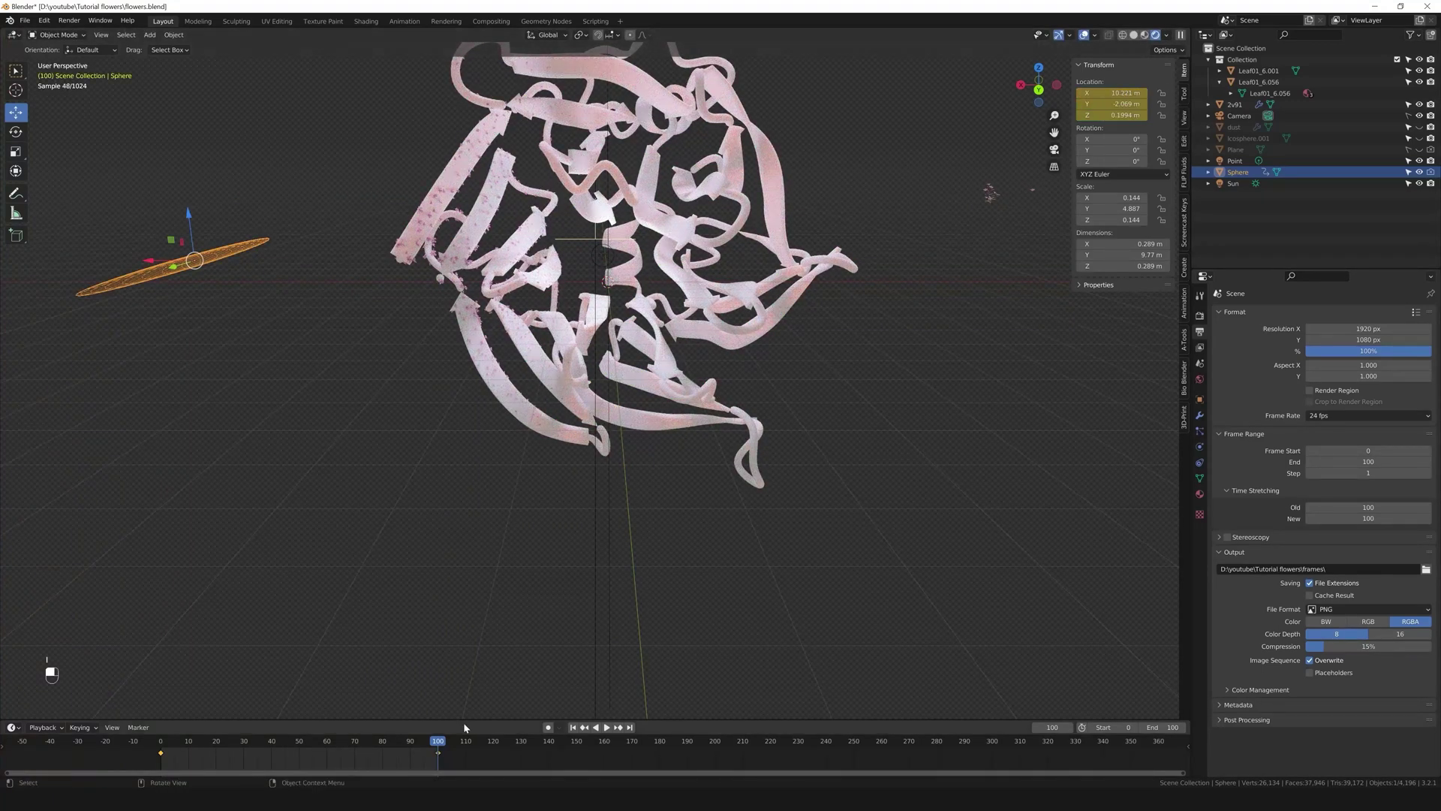
Play the animation from frame 0 in the camera view to check the flowers growing as the sphere passes.
left_click(573, 727)
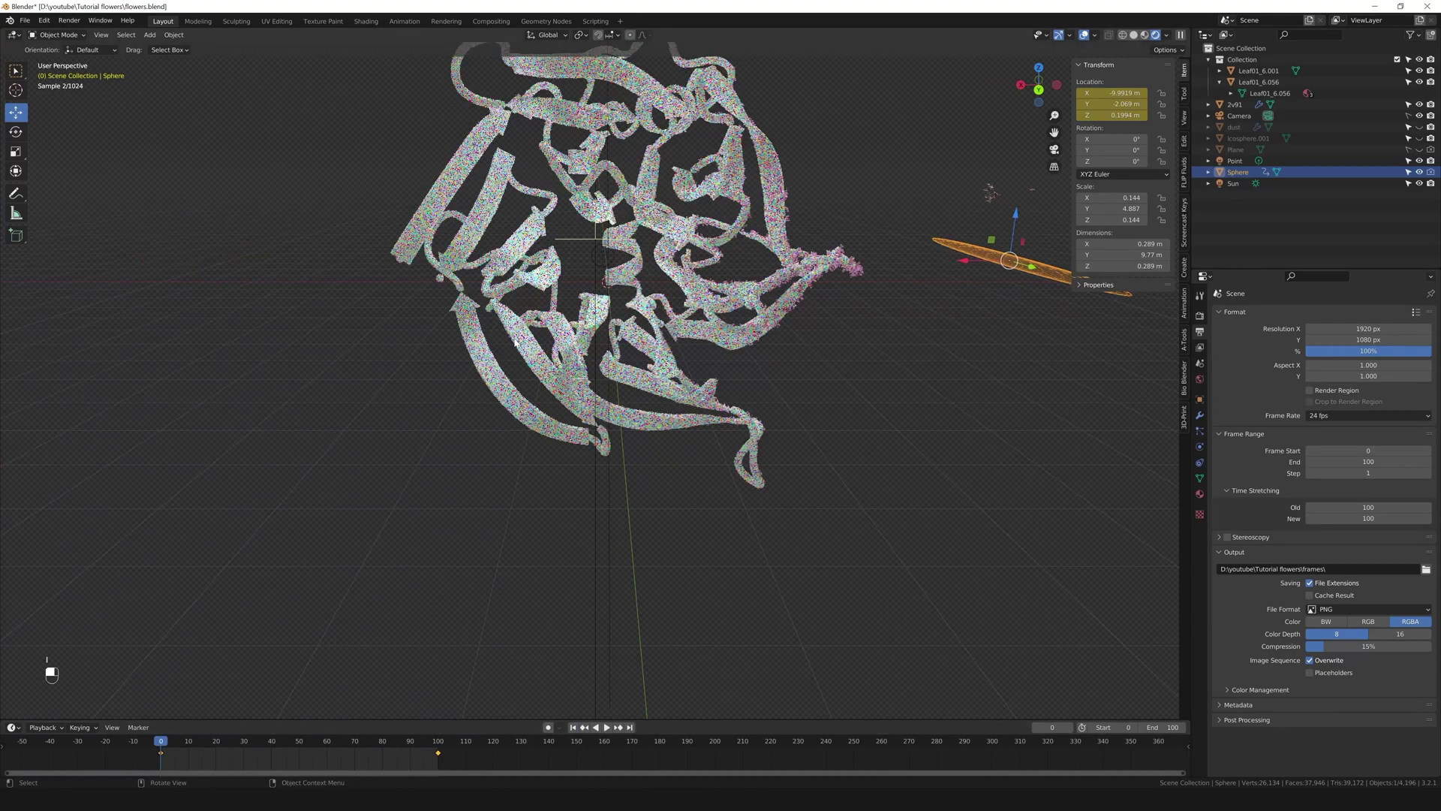
key("KP_0")
key("space")
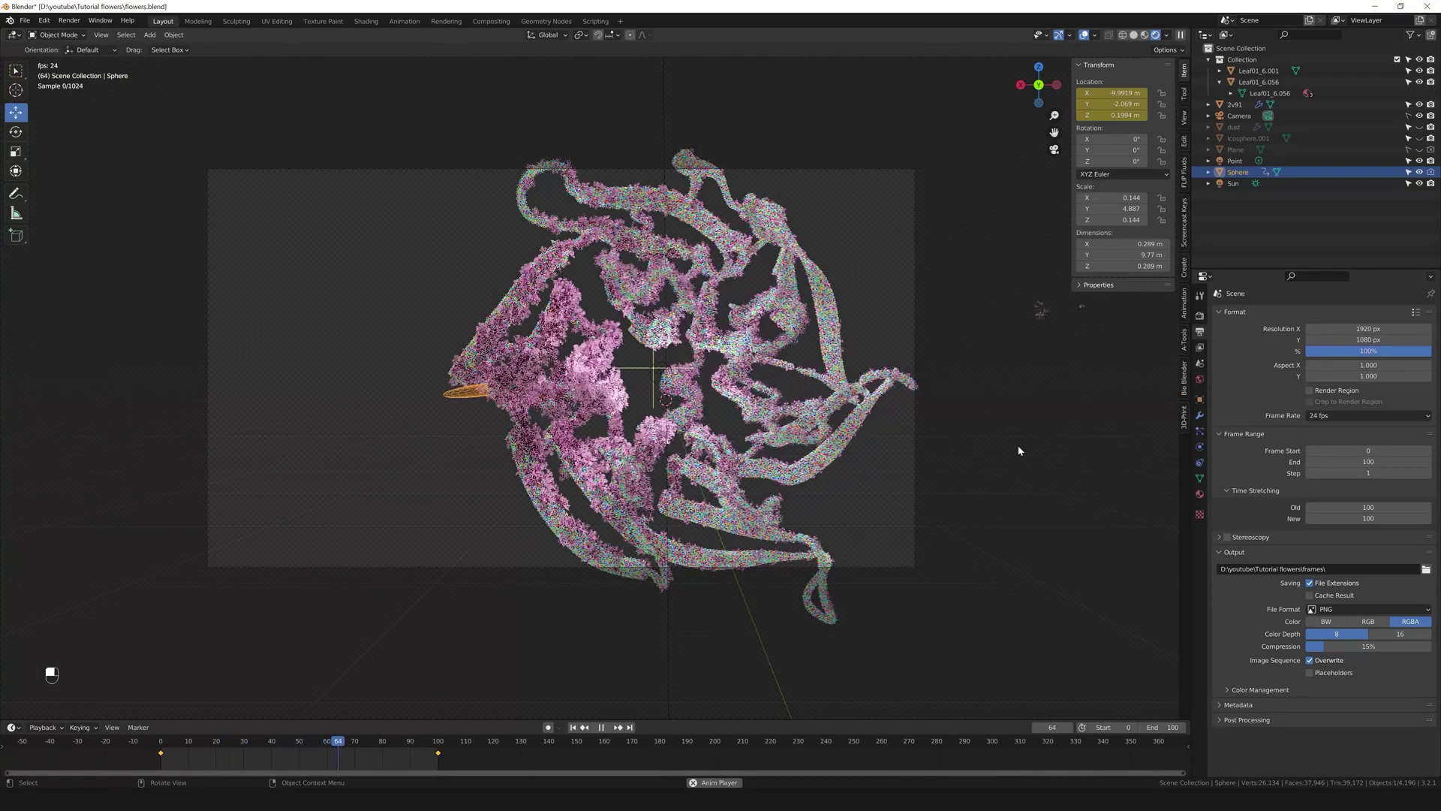
key("space")
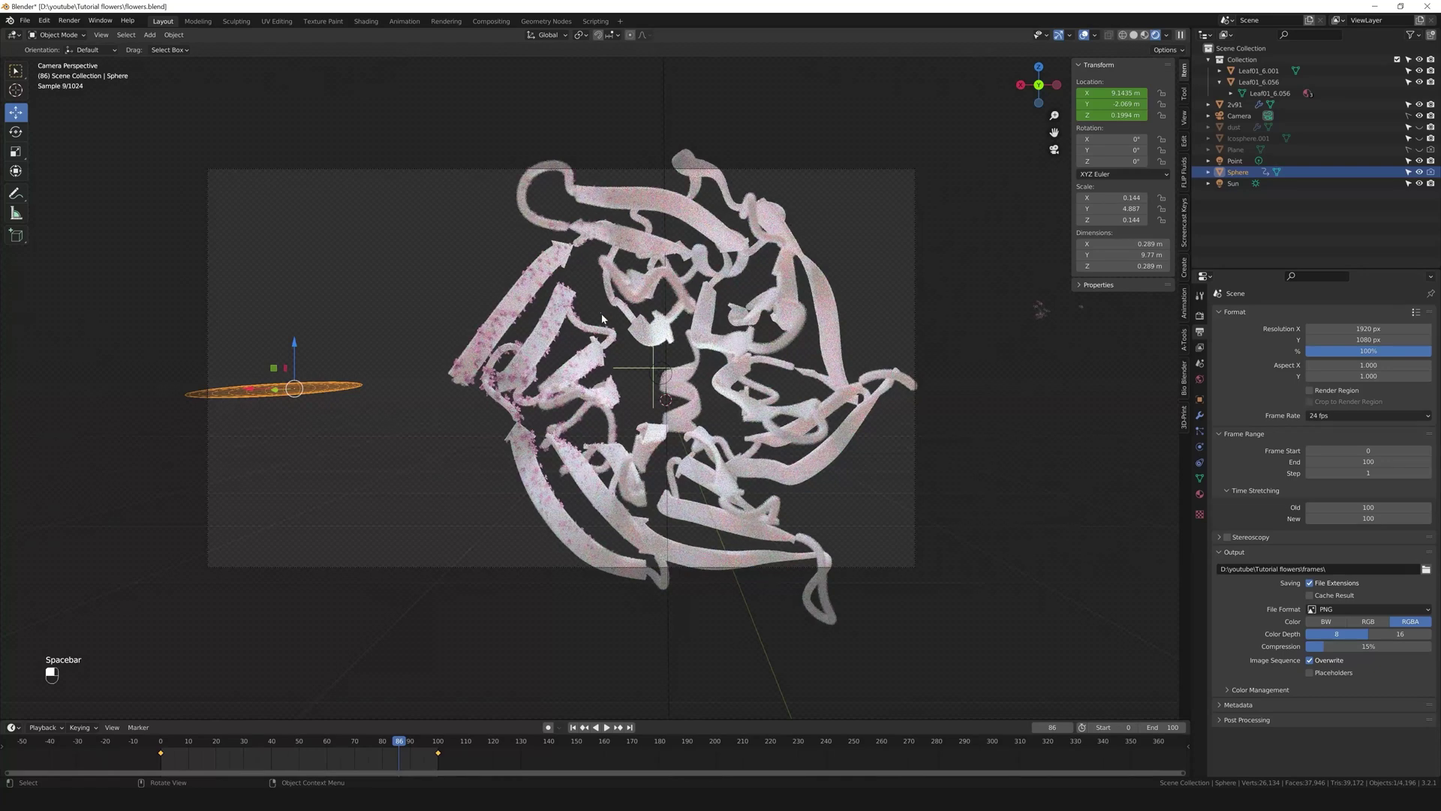
Delete the sphere's location keyframes at frames 0 and 100, and move it back to the protein's centre at about X 0.52 m.
left_click(573, 727)
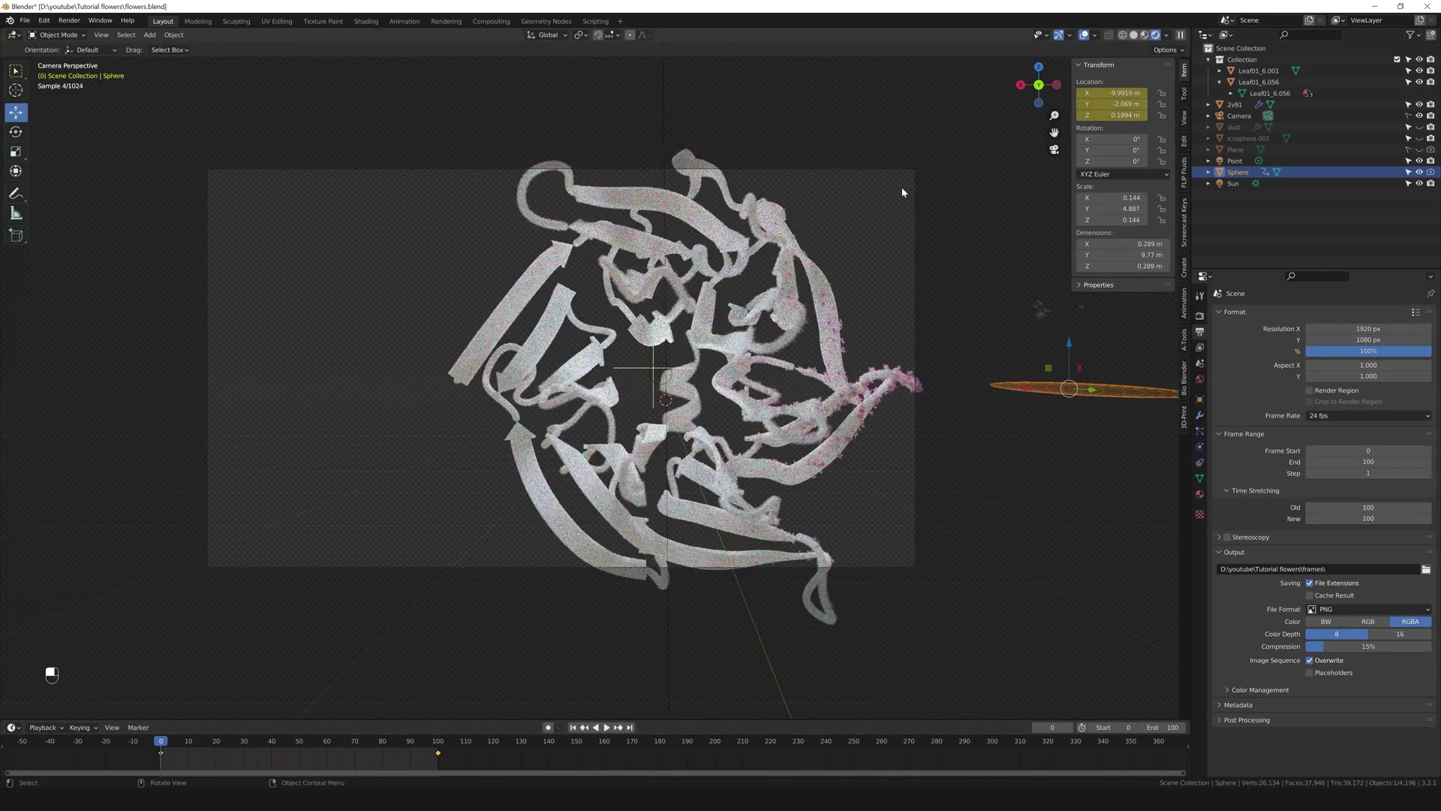
right_click(1105, 93)
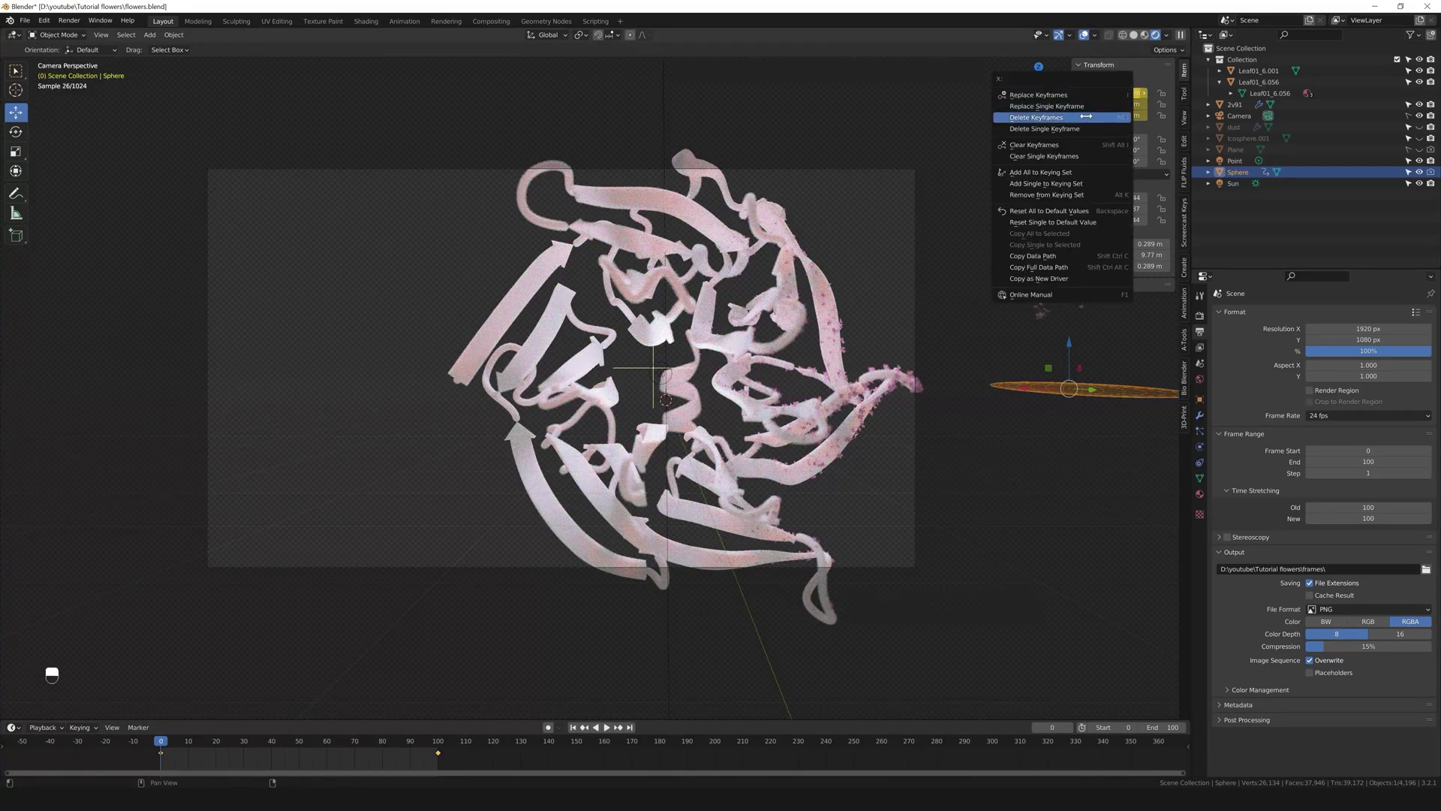
left_click(1085, 117)
left_click_drag(1032, 389, 597, 408)
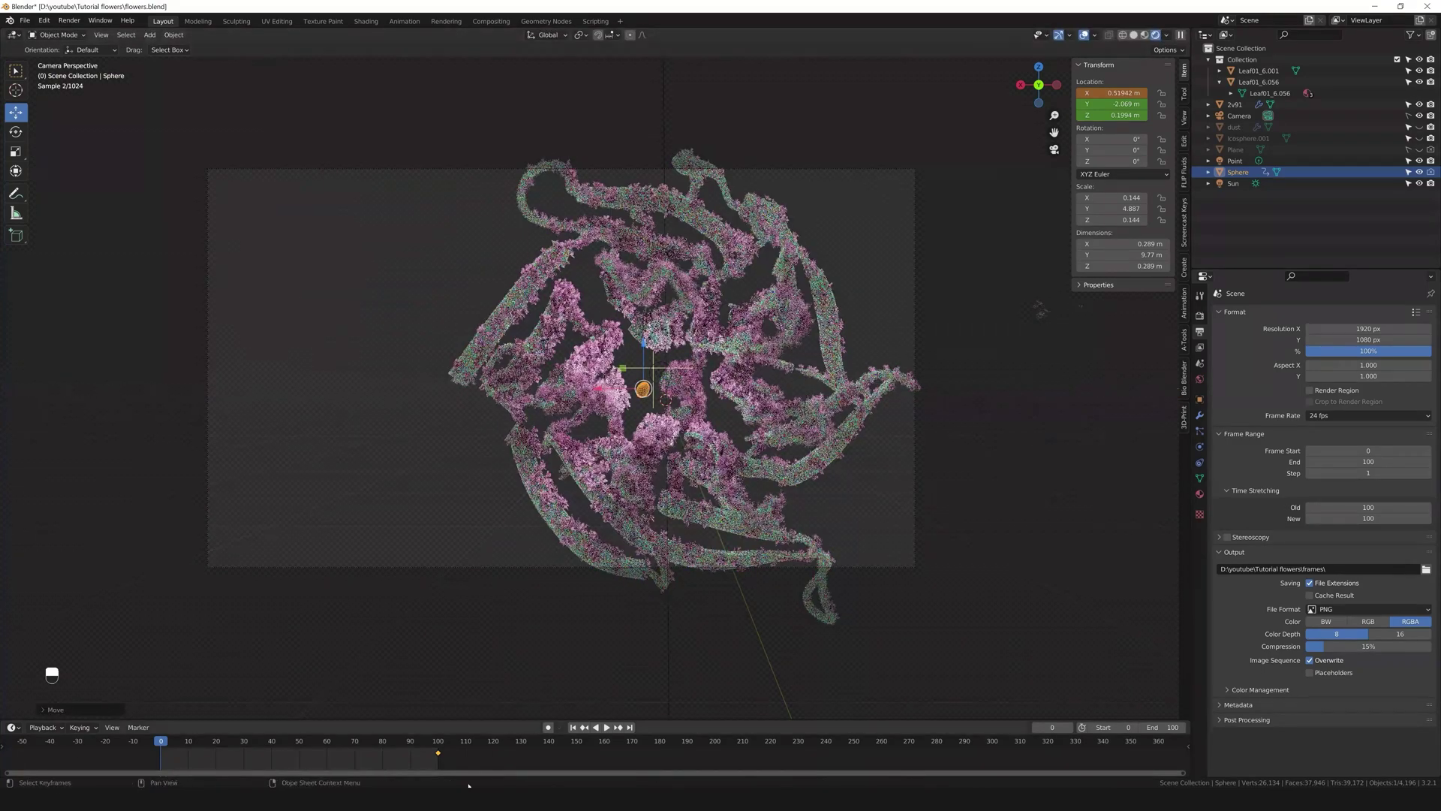
right_click(438, 756)
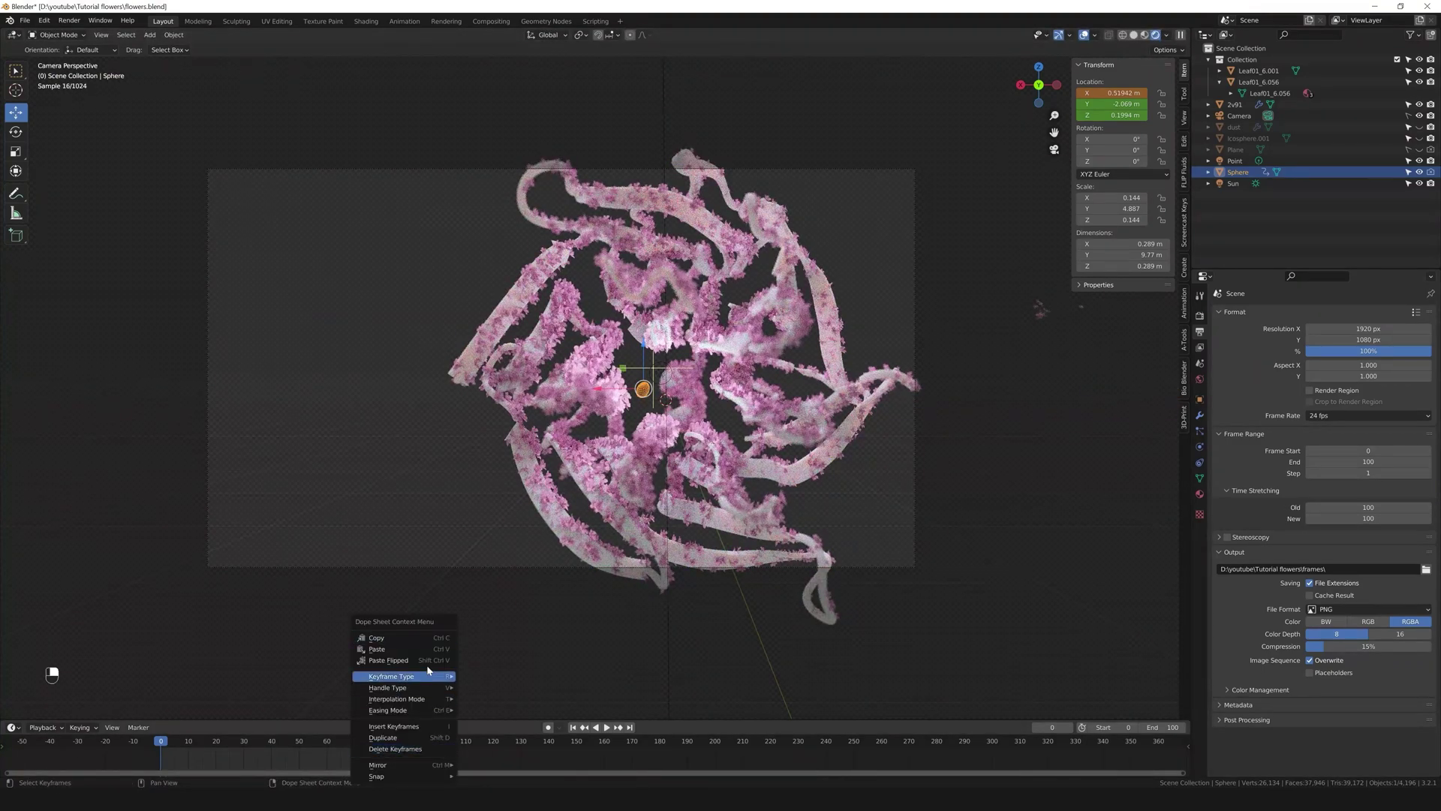
left_click(395, 748)
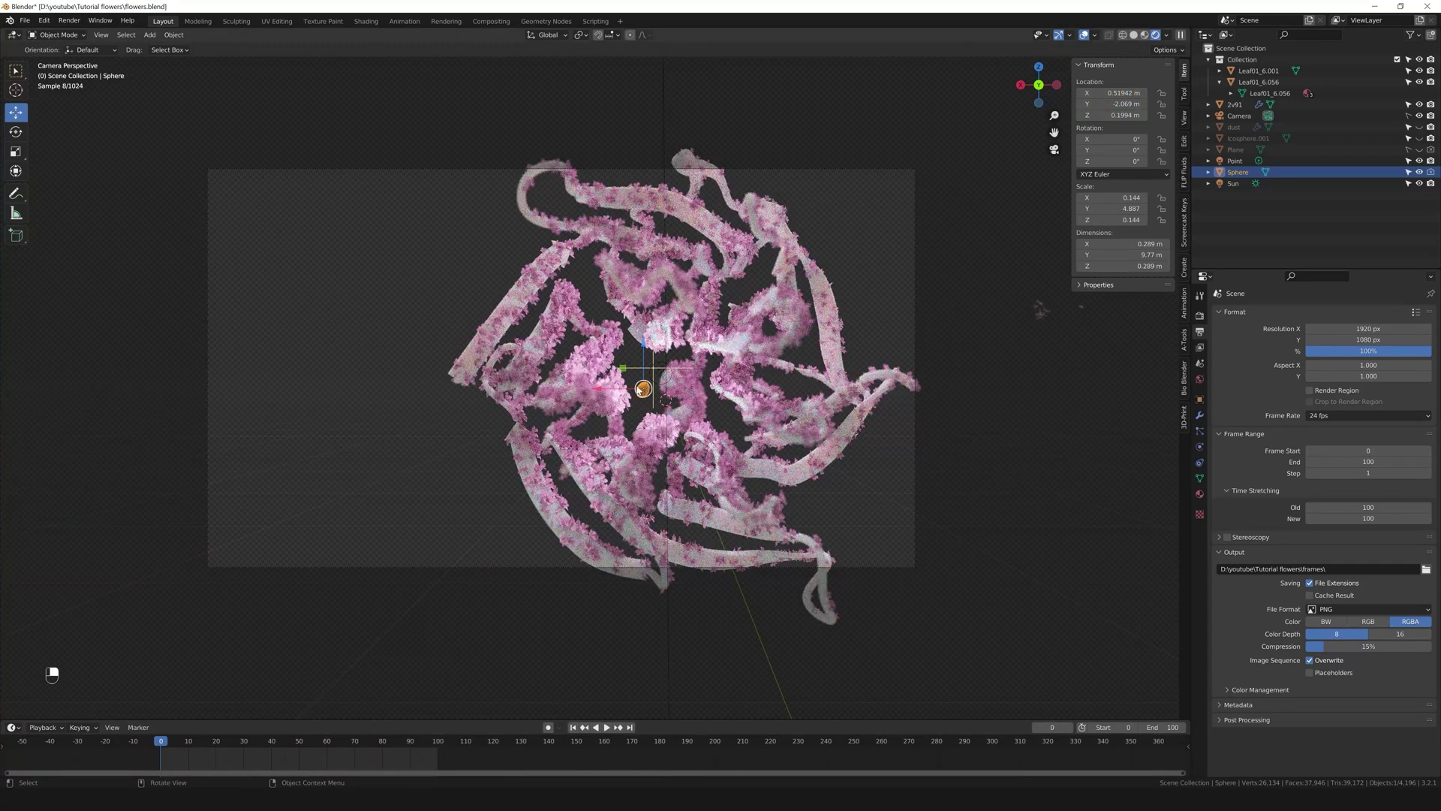
Select the protein model and bring up its node tree in the Geometry Nodes workspace.
left_click(555, 180)
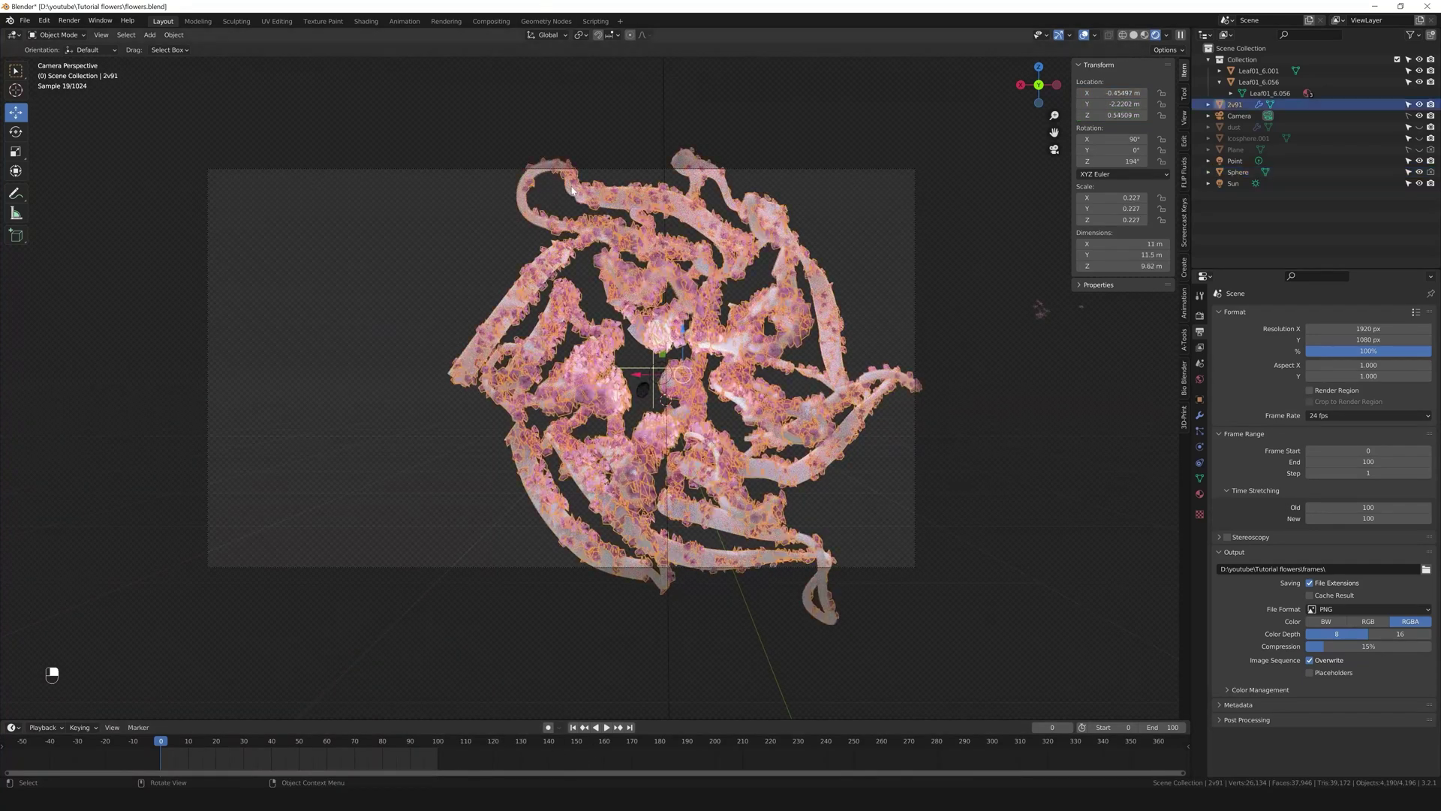
left_click(557, 21)
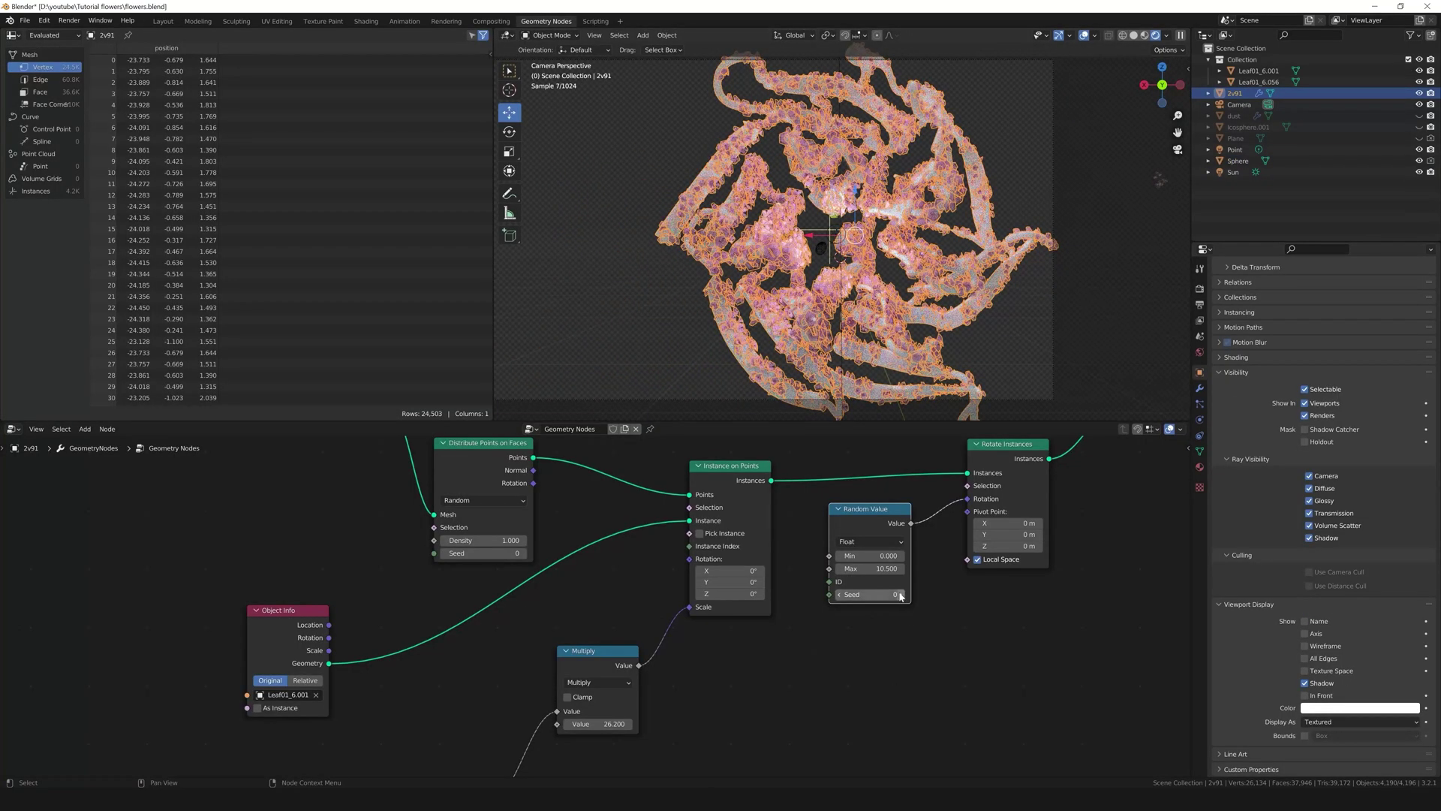
middle_click_drag(777, 712, 889, 592)
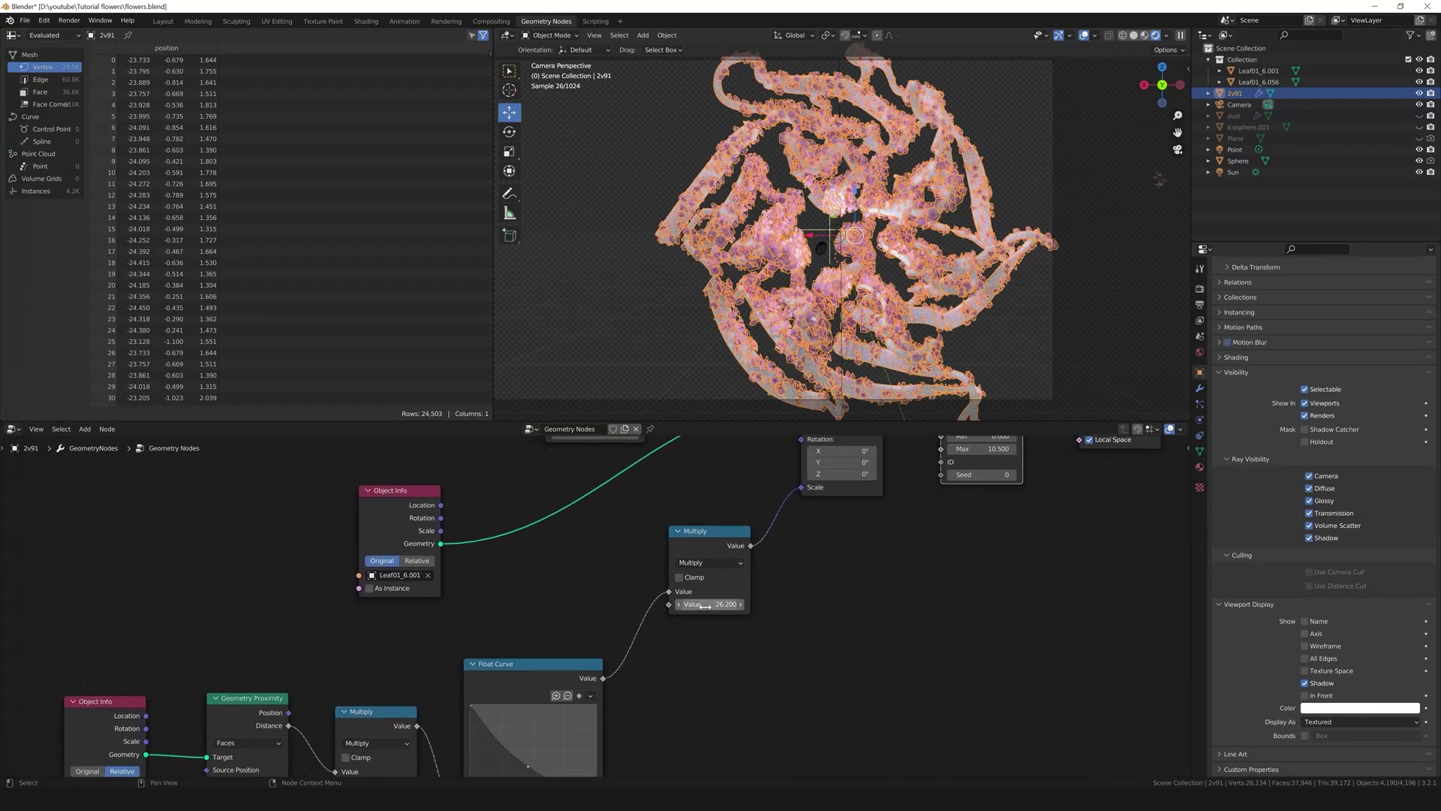
Try a value of 9 in the Multiply node driving the instance scale, undo it, and deselect the protein.
left_click_drag(704, 605, 661, 605)
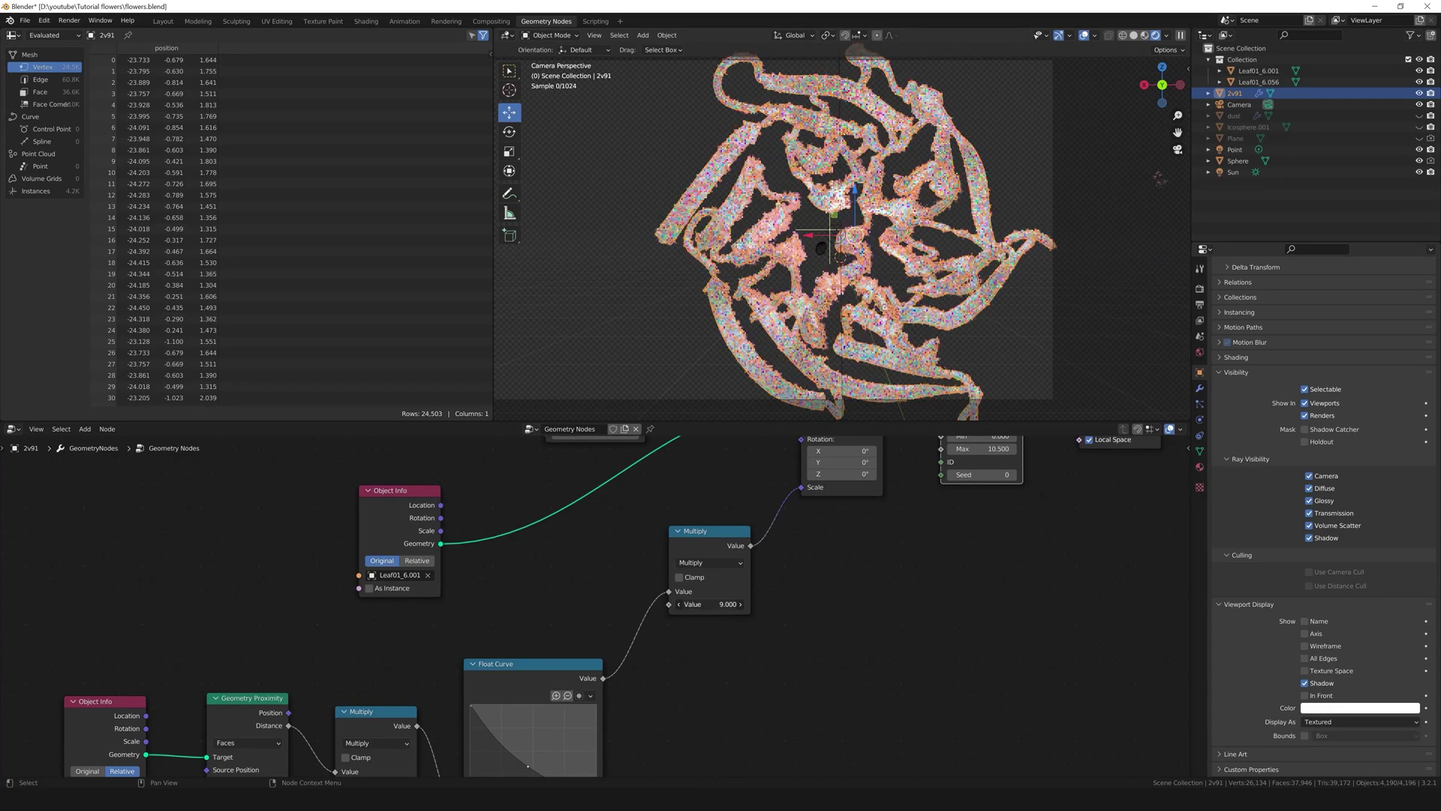
key("ctrl+z")
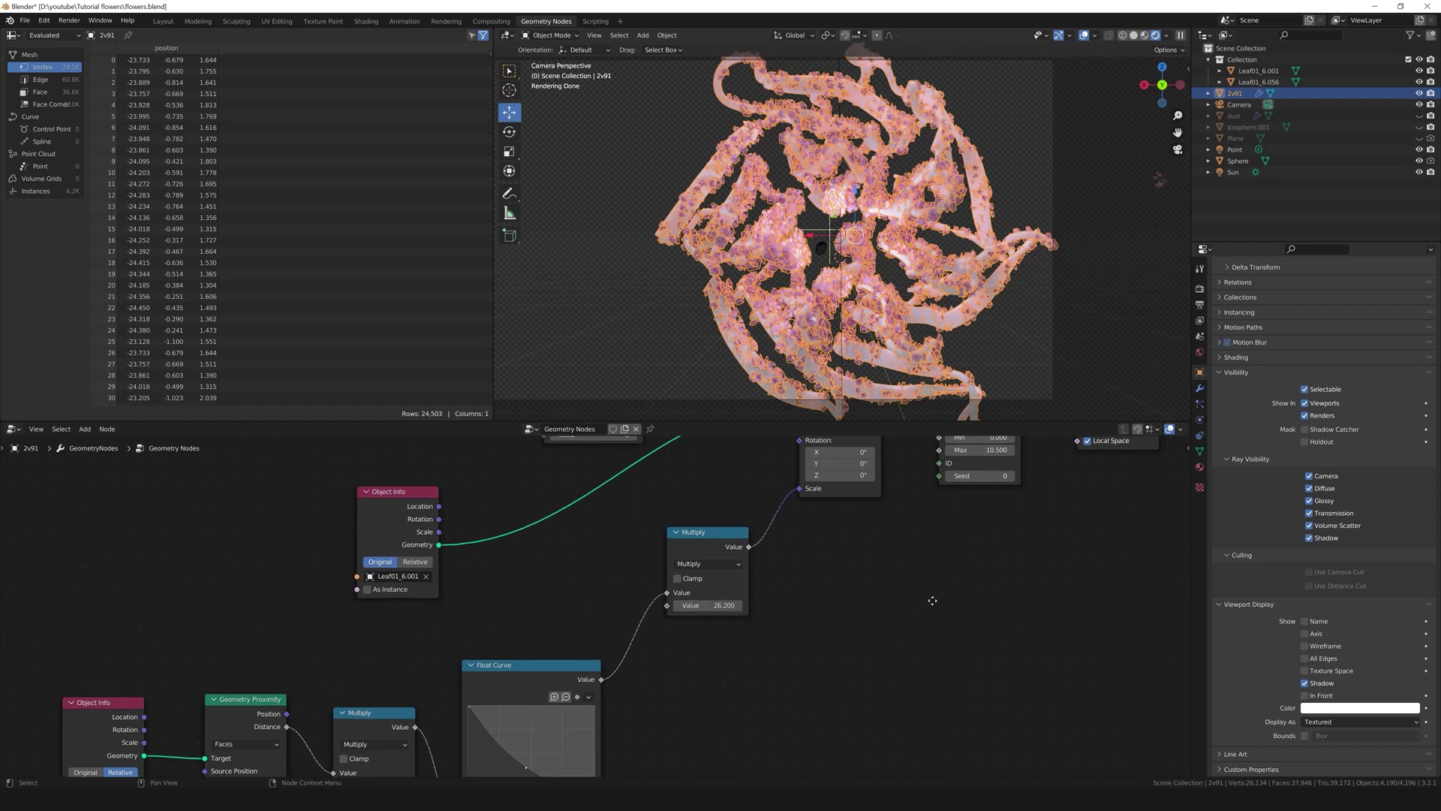
middle_click_drag(939, 604, 761, 716)
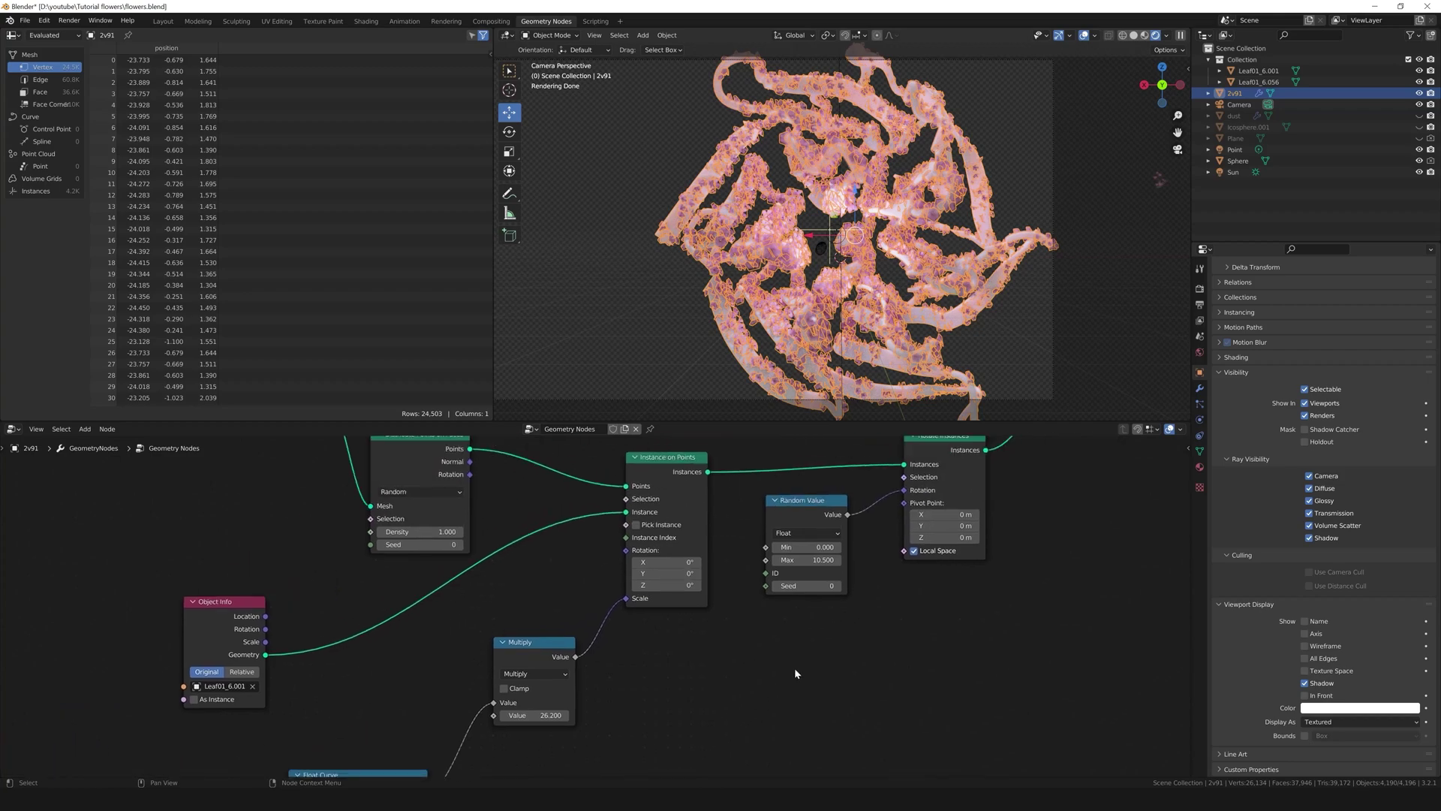
left_click_drag(796, 560, 796, 560)
left_click(1090, 353)
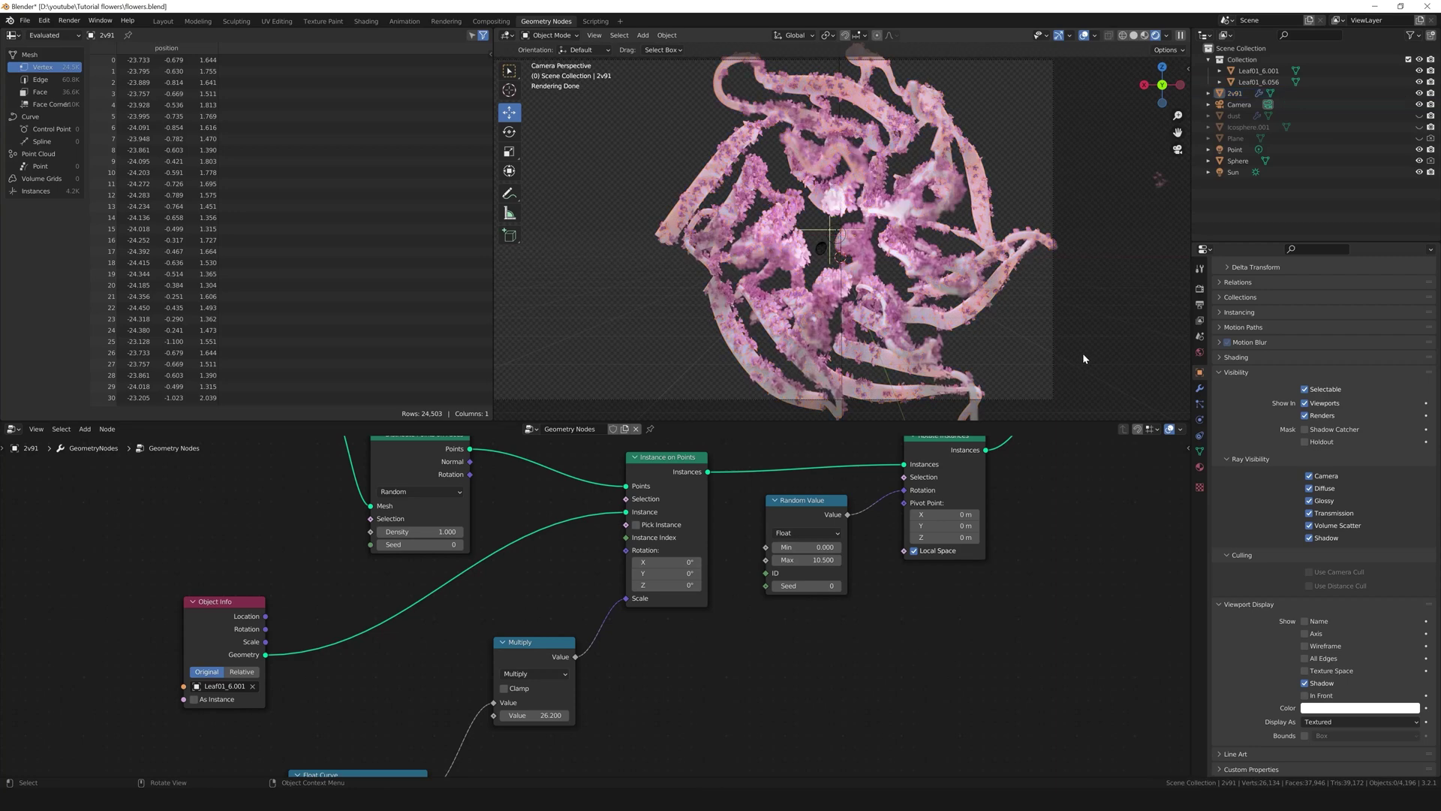
Set the Distribute Points on Faces density to 0.5.
middle_click_drag(222, 541, 505, 705)
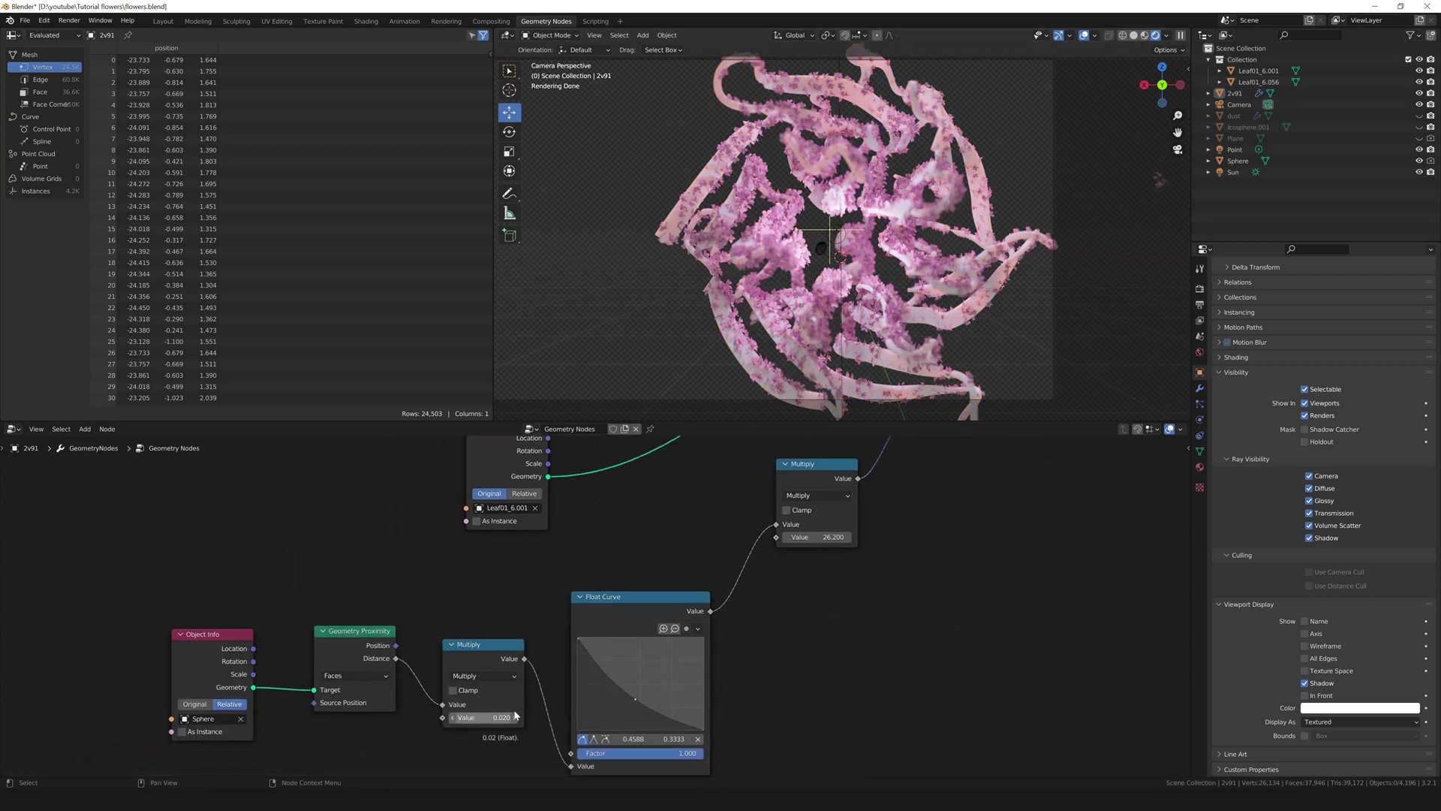
middle_click_drag(1156, 450, 1020, 764)
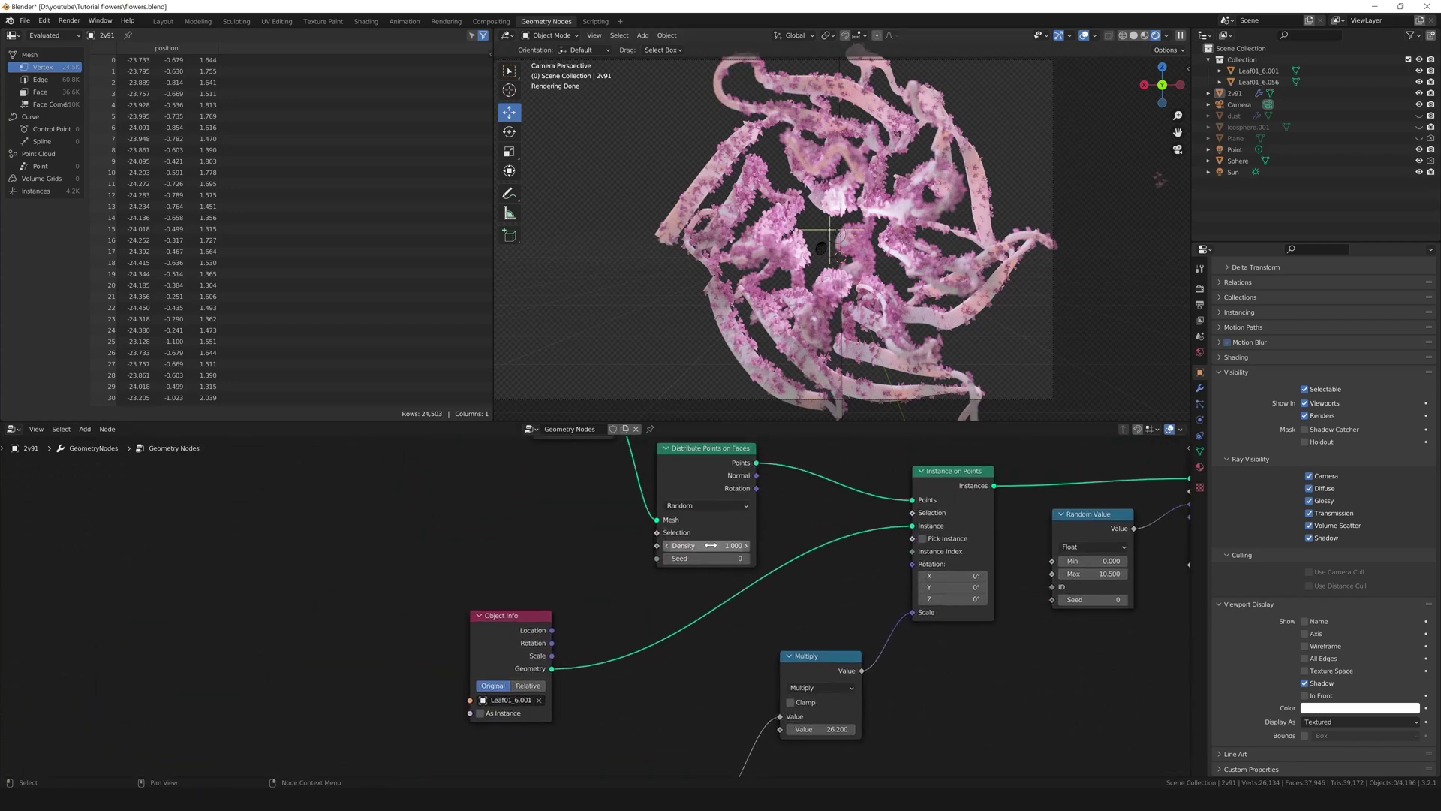
left_click(709, 546)
type("0")
key("Return")
key("ctrl+z")
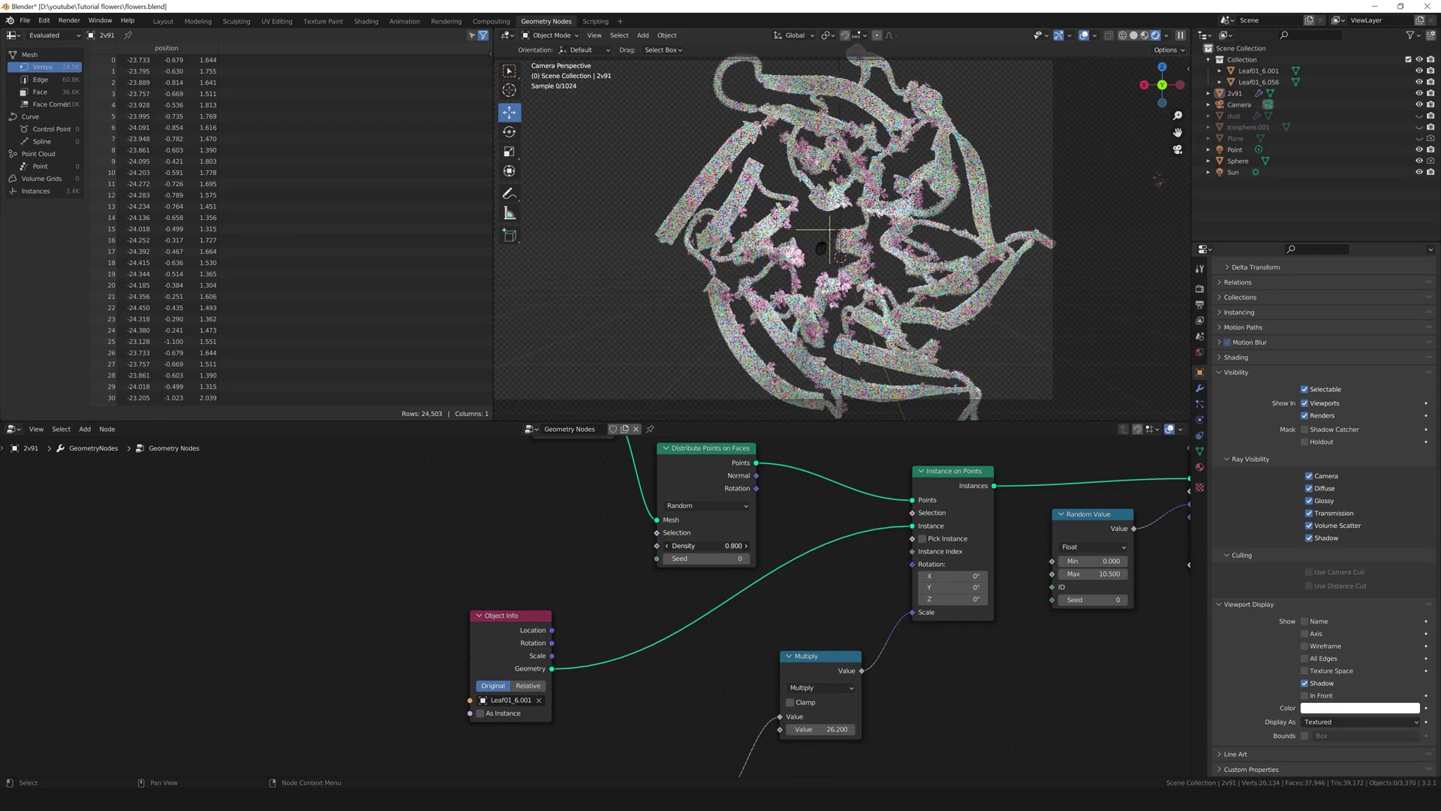
key("ctrl+z")
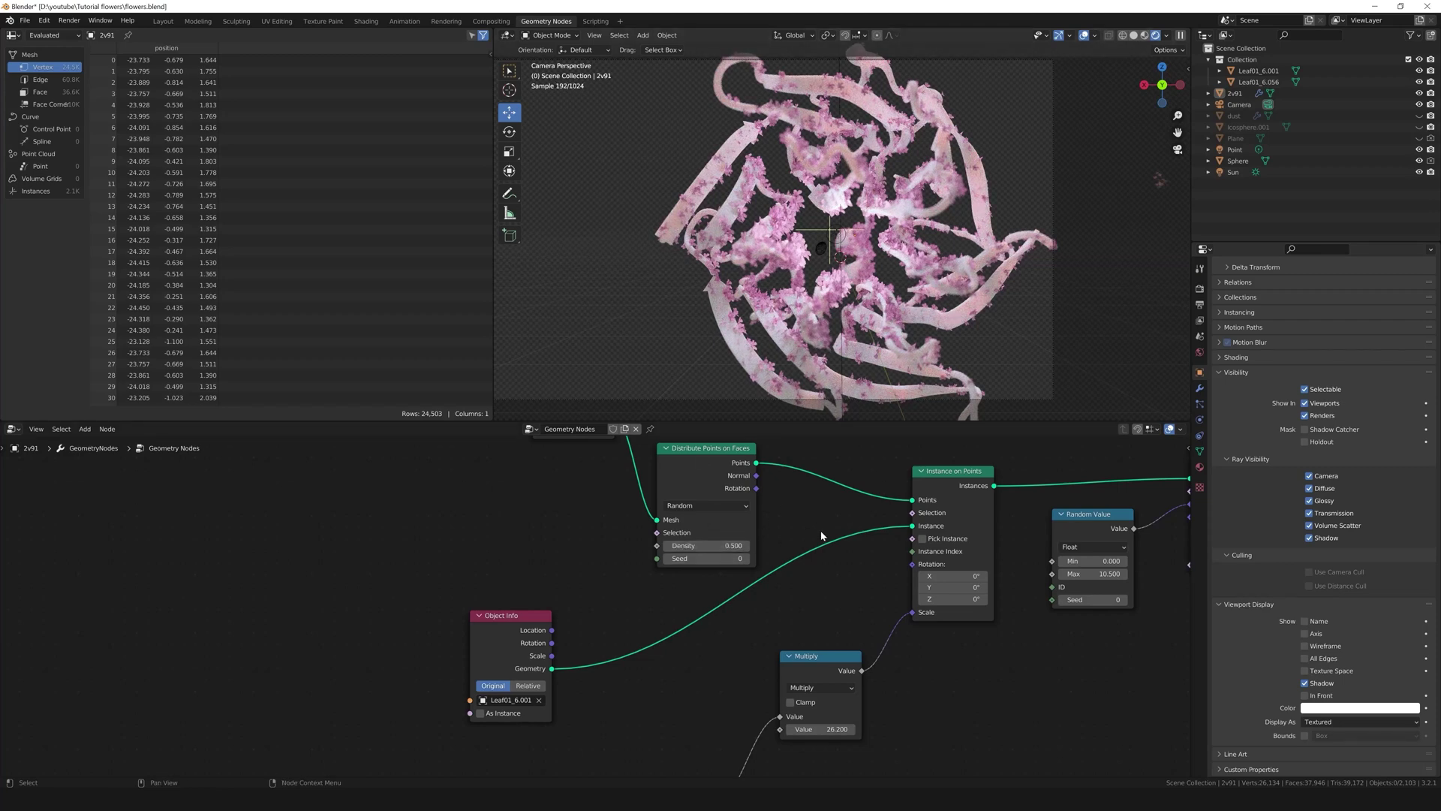
Move the sphere slightly along X to about 0.61 m, return to the Layout workspace, and deselect it.
scroll(821, 536, "down", 4)
scroll(917, 686, "down", 2, "shift")
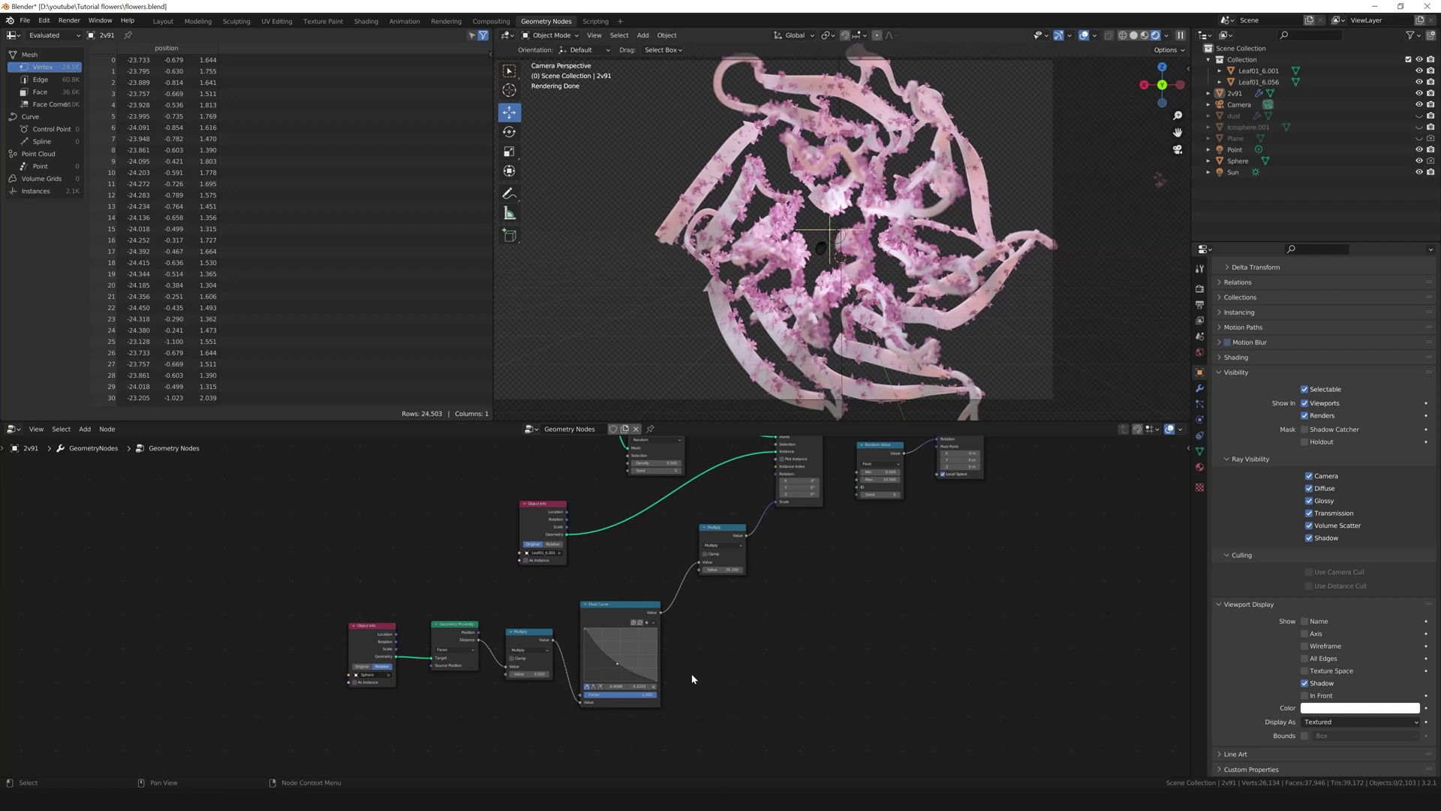
left_click(823, 249)
mouse_move(773, 246)
left_mouse_down()
mouse_move(933, 250)
mouse_move(773, 259)
left_mouse_up()
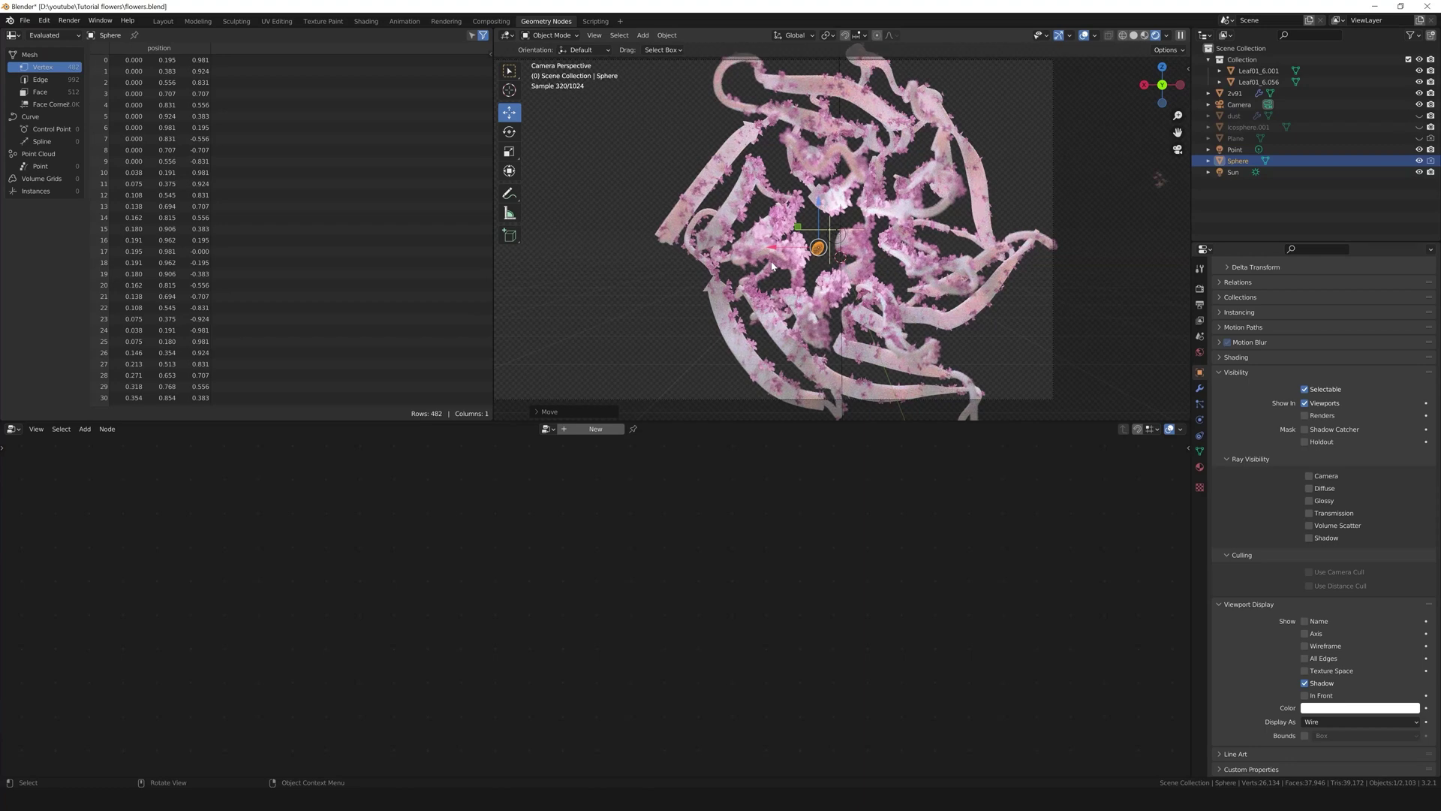
left_click(163, 21)
left_click(1028, 470)
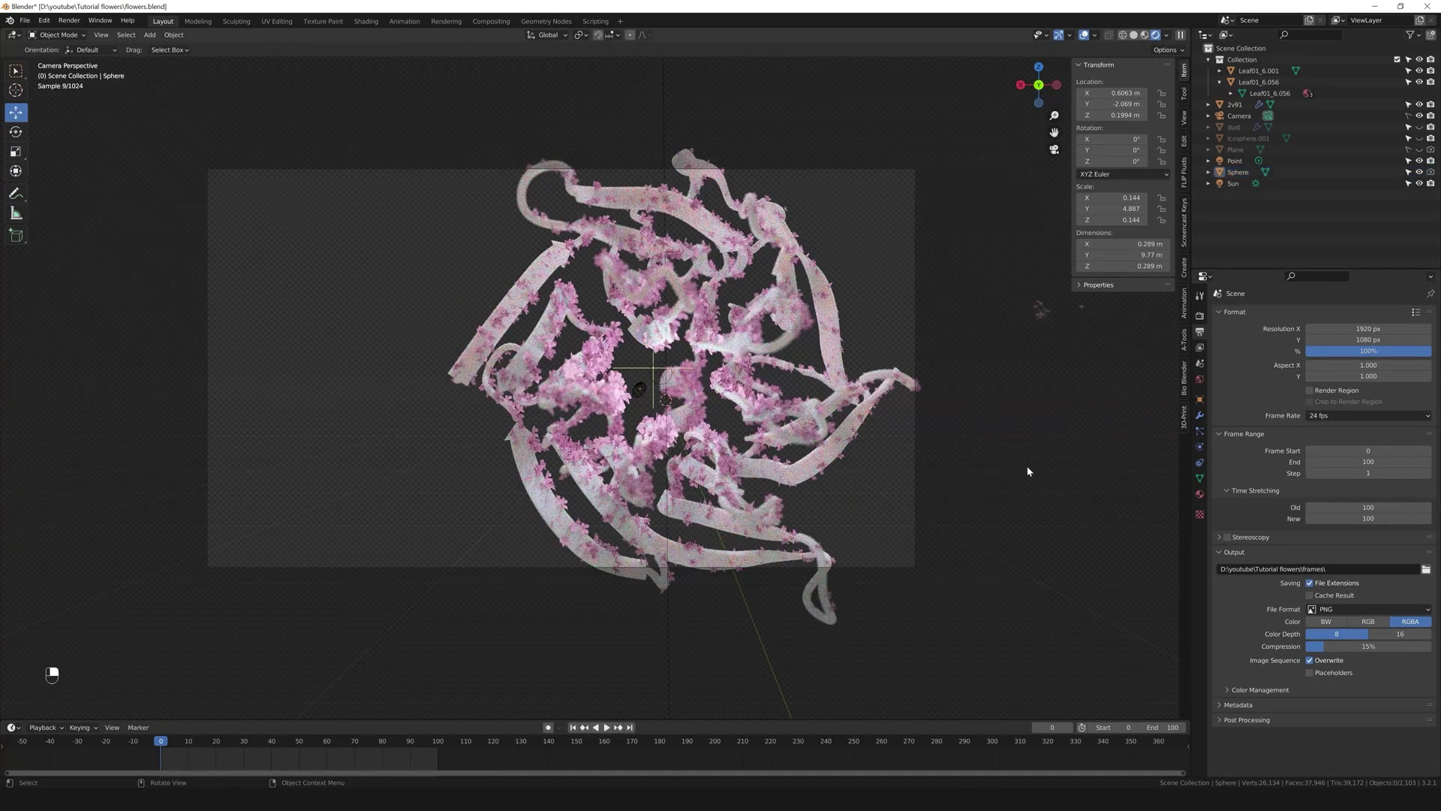